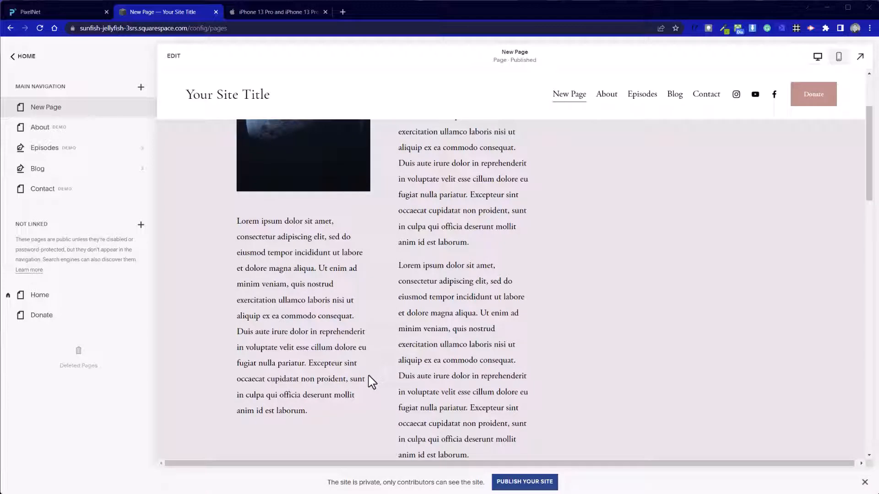
Open New Page for editing and look through its sections.
{"action": "scroll", "coordinate": [372, 382], "scroll_direction": "down", "scroll_amount": 8}
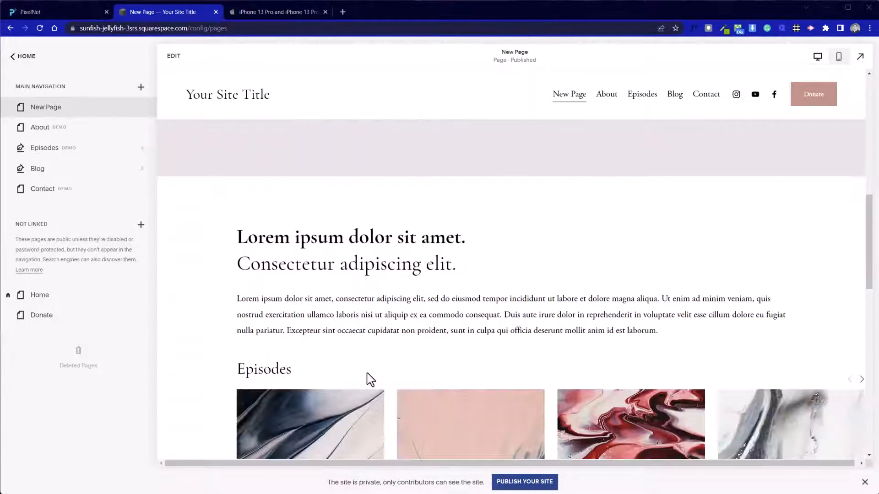
{"action": "scroll", "coordinate": [371, 380], "scroll_direction": "up", "scroll_amount": 3}
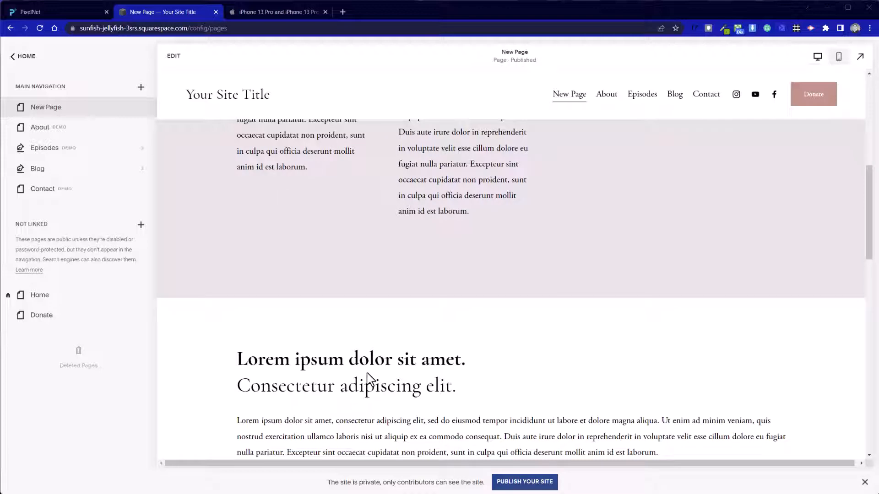
{"action": "scroll", "coordinate": [472, 118], "scroll_direction": "up", "scroll_amount": 3}
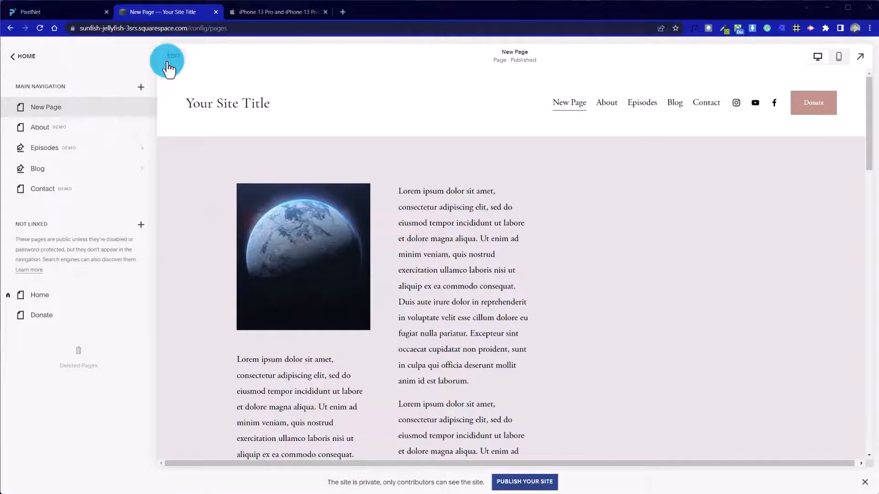
{"action": "left_click", "coordinate": [168, 69]}
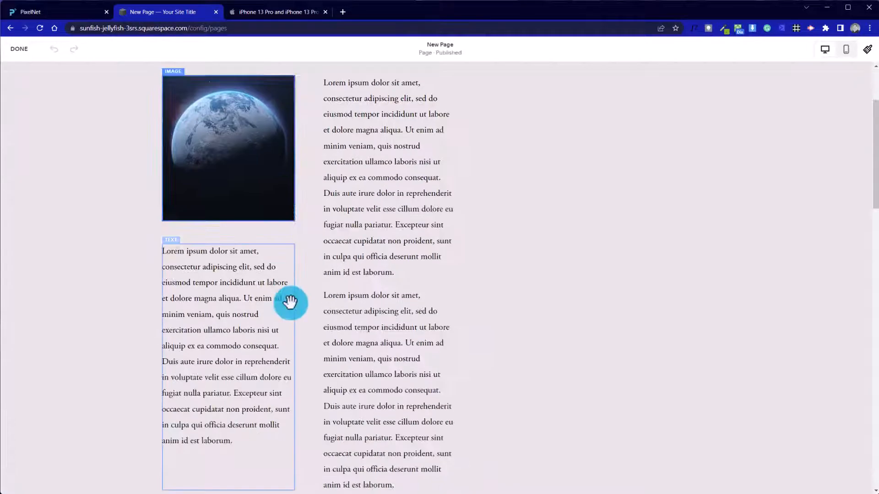
{"action": "scroll", "coordinate": [290, 302], "scroll_direction": "down", "scroll_amount": 15}
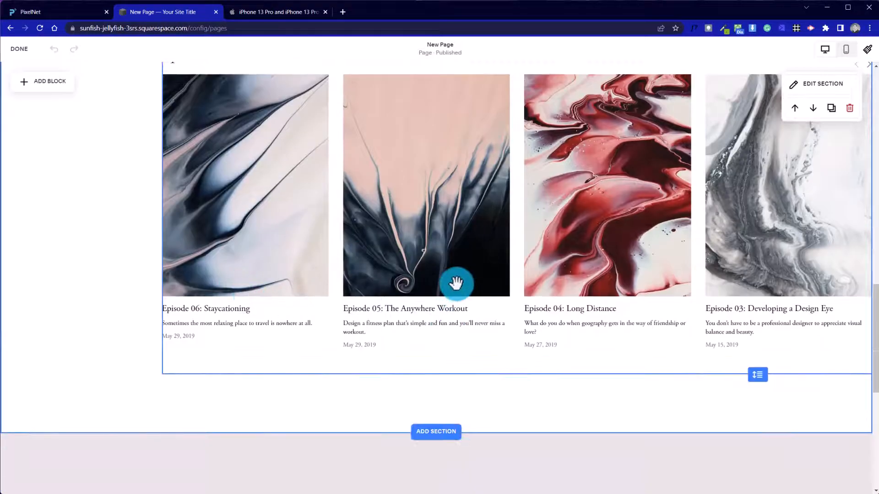
{"action": "scroll", "coordinate": [455, 281], "scroll_direction": "up", "scroll_amount": 10}
{"action": "scroll", "coordinate": [548, 265], "scroll_direction": "up", "scroll_amount": 5}
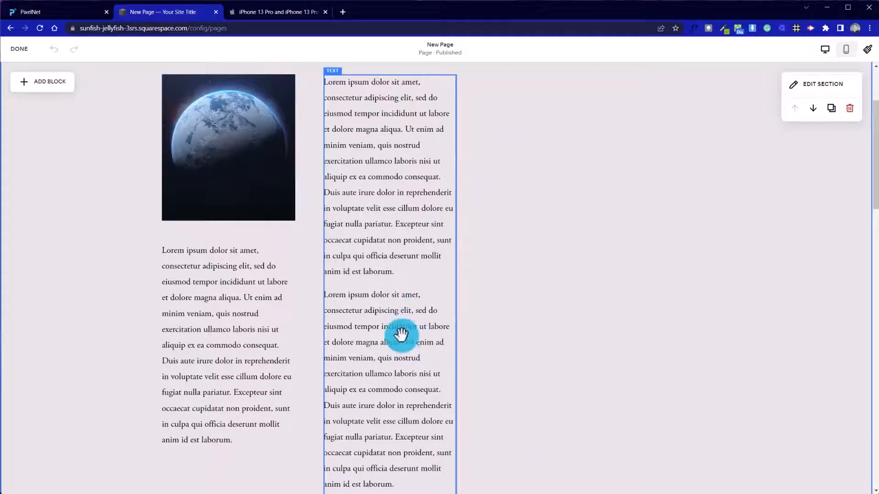
{"action": "scroll", "coordinate": [174, 255], "scroll_direction": "up", "scroll_amount": 3}
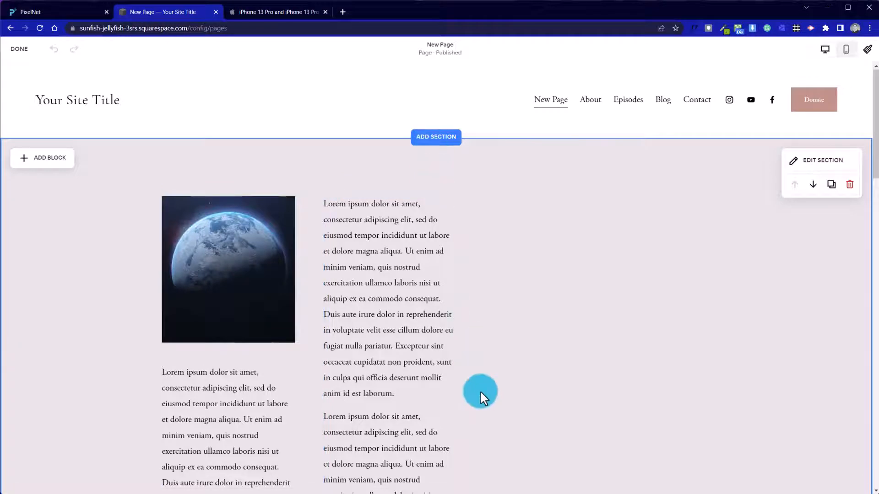
{"action": "scroll", "coordinate": [419, 326], "scroll_direction": "down", "scroll_amount": 3}
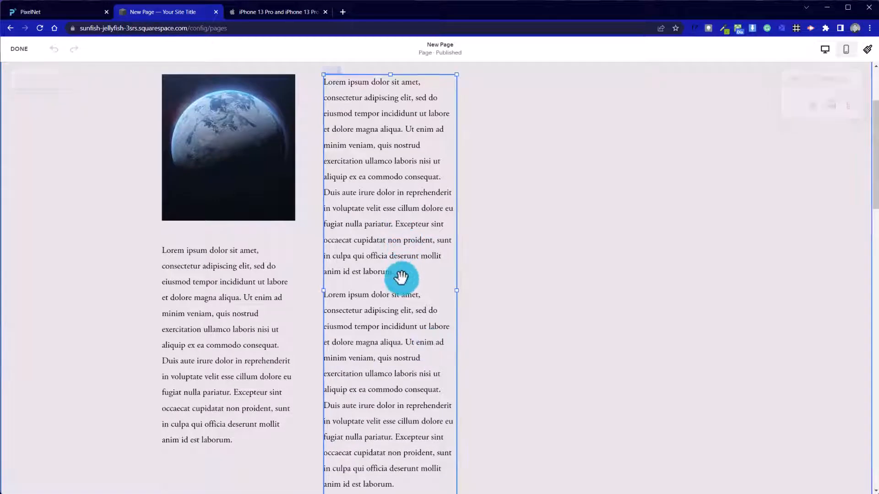
Copy the second paragraph of the text block beside the image, then remove that paragraph from the block.
{"action": "left_click", "coordinate": [428, 251]}
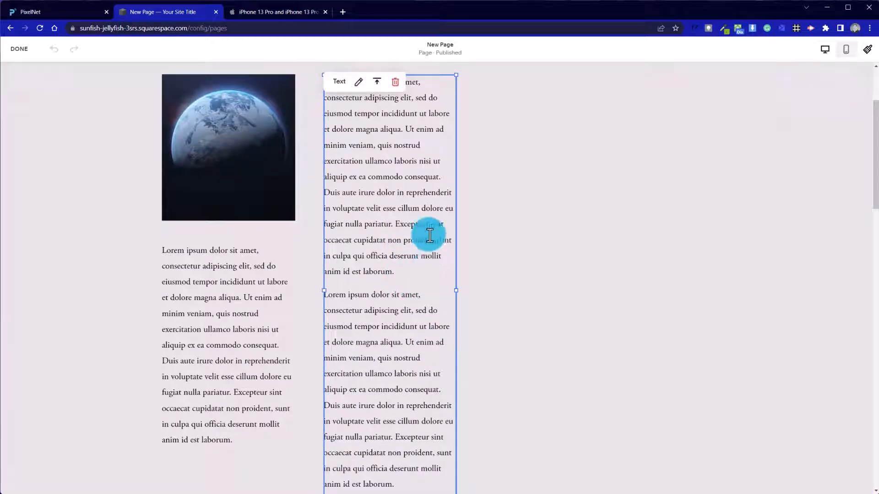
{"action": "right_click", "coordinate": [412, 139]}
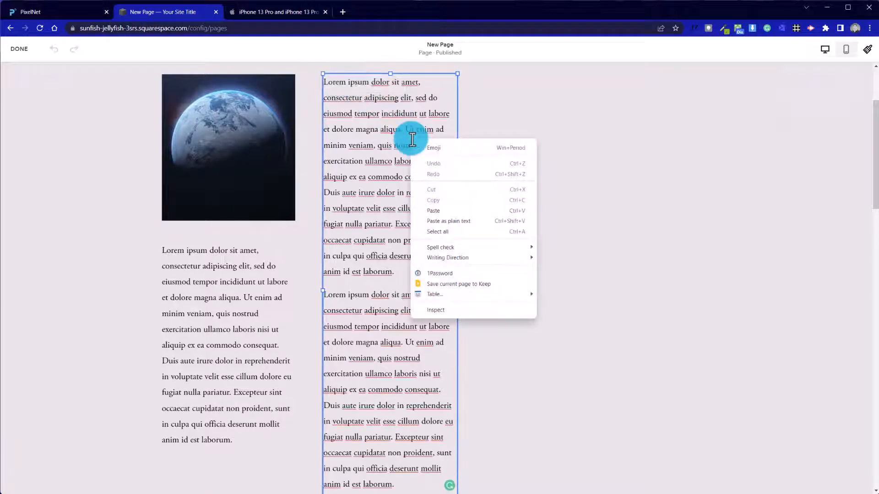
{"action": "left_click", "coordinate": [423, 116]}
{"action": "scroll", "coordinate": [537, 199], "scroll_direction": "up", "scroll_amount": 3}
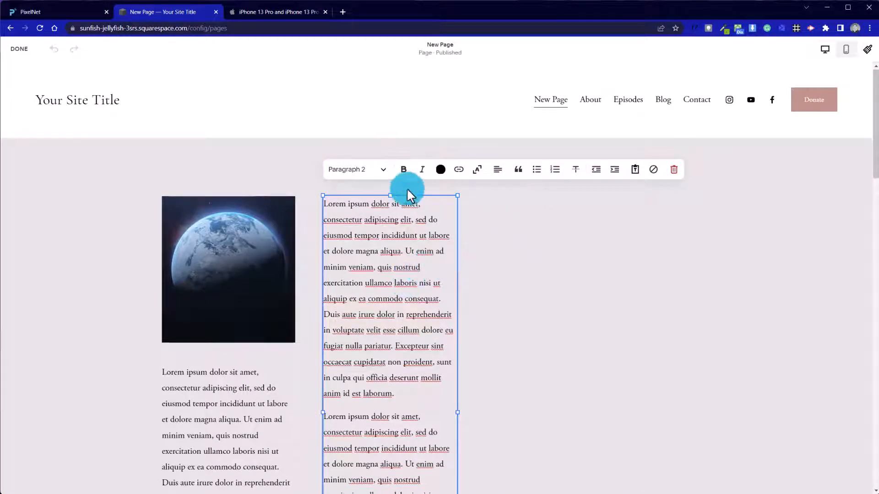
{"action": "scroll", "coordinate": [394, 327], "scroll_direction": "down", "scroll_amount": 5}
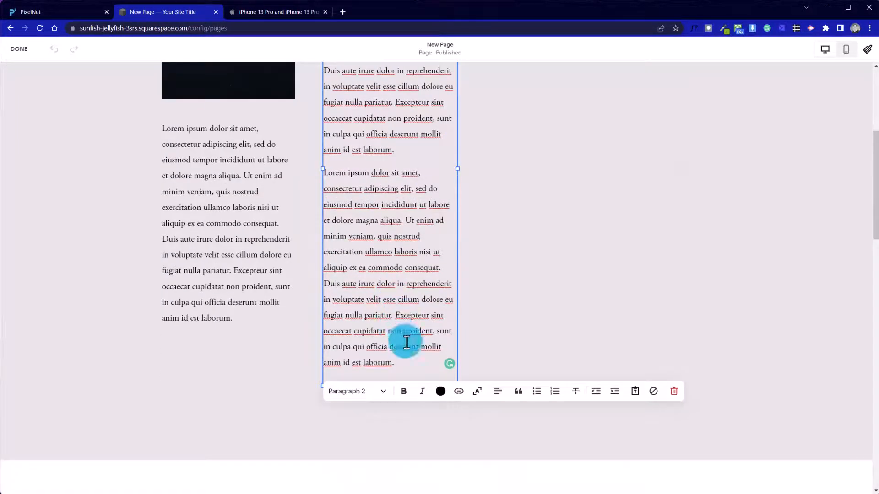
{"action": "left_click_drag", "start_coordinate": [408, 364], "coordinate": [335, 161]}
{"action": "key", "text": "ctrl+c"}
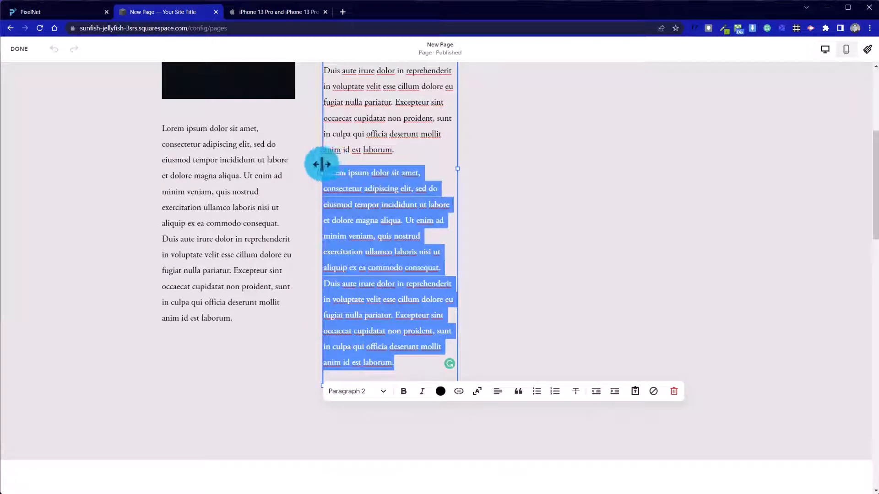
{"action": "key", "text": "BackSpace"}
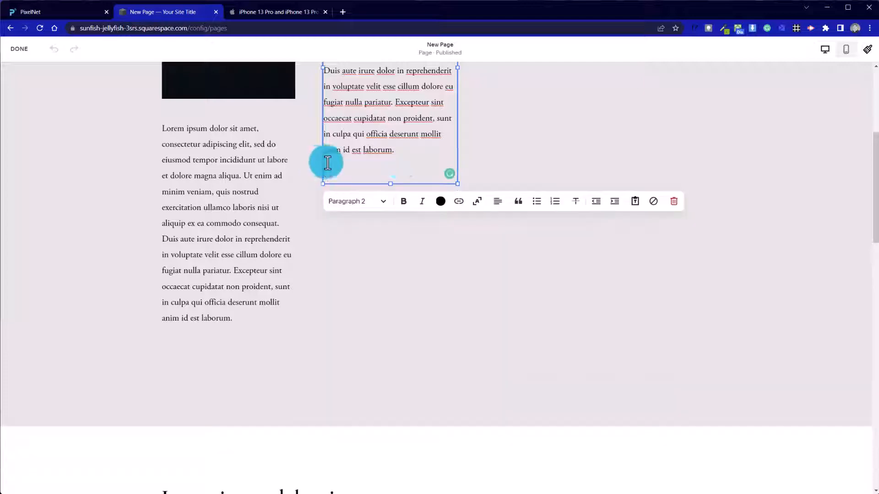
{"action": "key", "text": "BackSpace"}
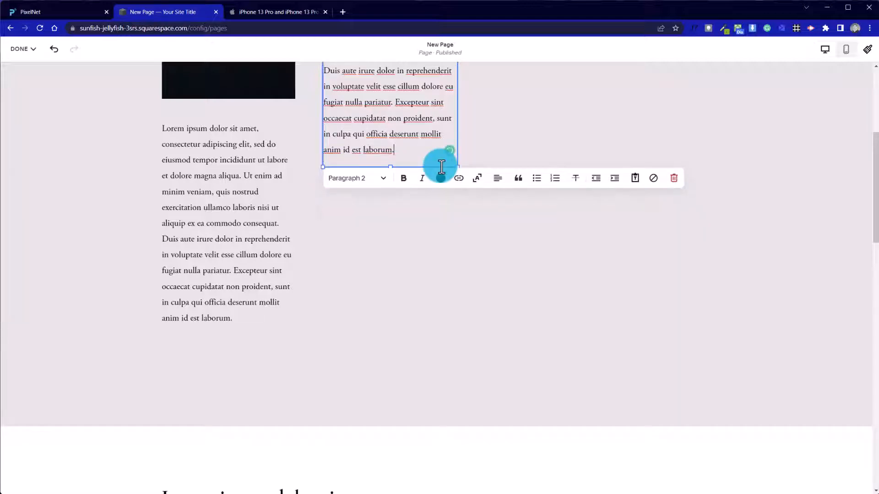
Move the shortened text block down so its top lines up with the text block under the image.
{"action": "left_click", "coordinate": [531, 351]}
{"action": "left_click", "coordinate": [384, 94]}
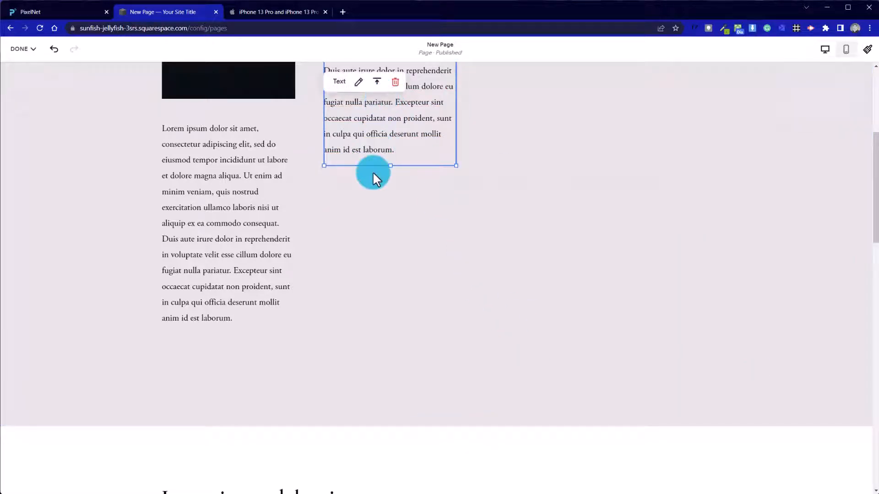
{"action": "left_click_drag", "start_coordinate": [368, 163], "coordinate": [361, 339]}
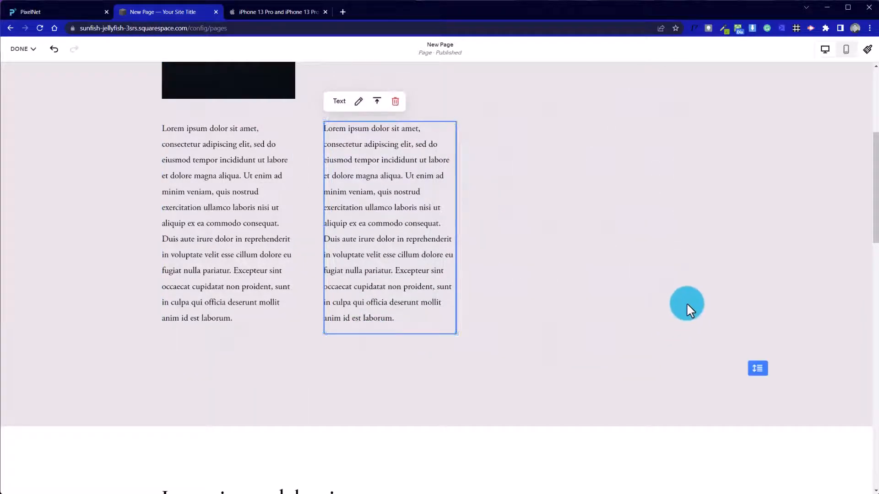
Add a third text block at the right end of the row and paste the copied paragraph into it.
{"action": "scroll", "coordinate": [677, 284], "scroll_direction": "up", "scroll_amount": 5}
{"action": "scroll", "coordinate": [647, 281], "scroll_direction": "down", "scroll_amount": 3}
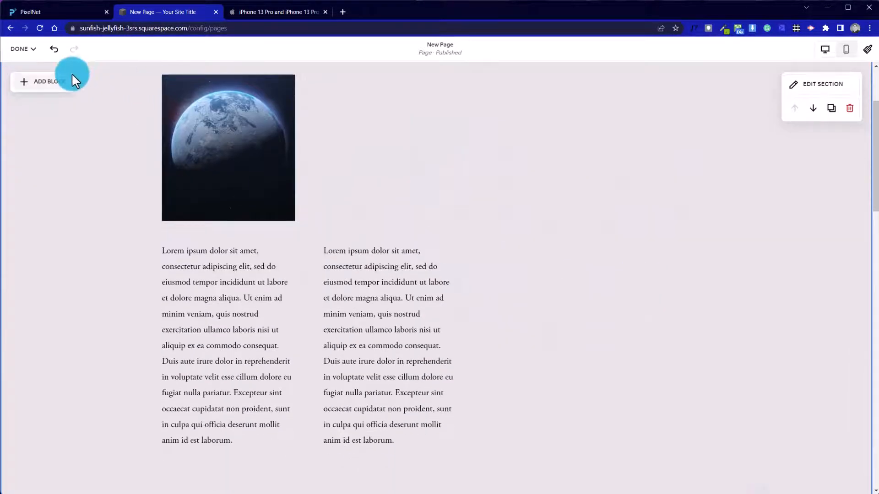
{"action": "left_click", "coordinate": [61, 83]}
{"action": "left_click_drag", "start_coordinate": [71, 181], "coordinate": [597, 255]}
{"action": "left_click", "coordinate": [597, 255]}
{"action": "key", "text": "ctrl+v"}
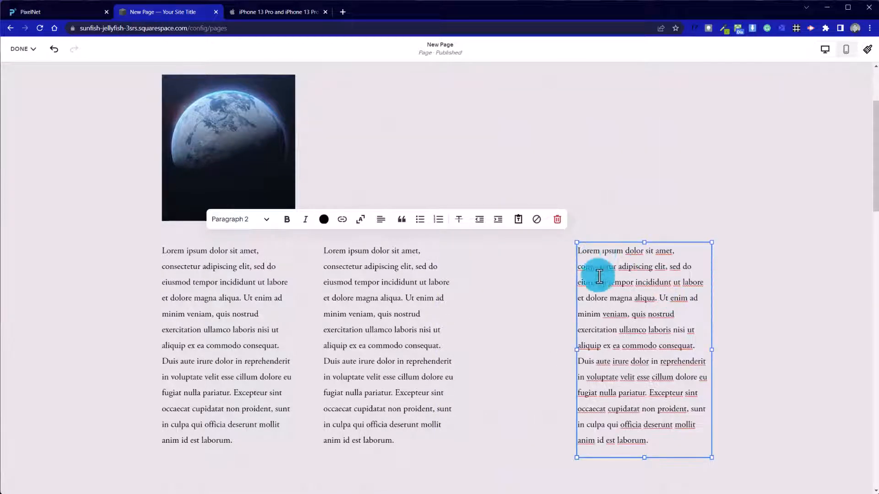
Centre the middle text block between the left and right text blocks.
{"action": "left_click", "coordinate": [445, 322]}
{"action": "left_click_drag", "start_coordinate": [445, 322], "coordinate": [451, 316]}
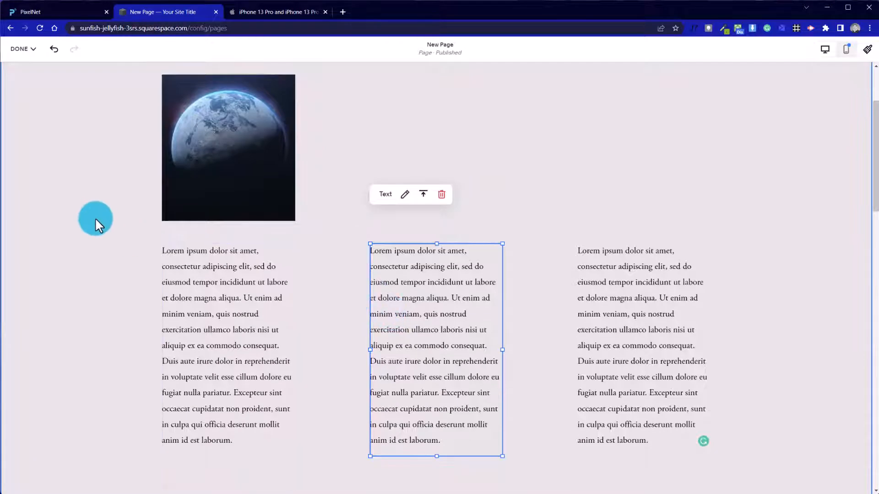
{"action": "mouse_move", "coordinate": [190, 276]}
{"action": "left_mouse_down"}
{"action": "mouse_move", "coordinate": [254, 302]}
{"action": "mouse_move", "coordinate": [193, 292]}
{"action": "mouse_move", "coordinate": [195, 280]}
{"action": "left_mouse_up"}
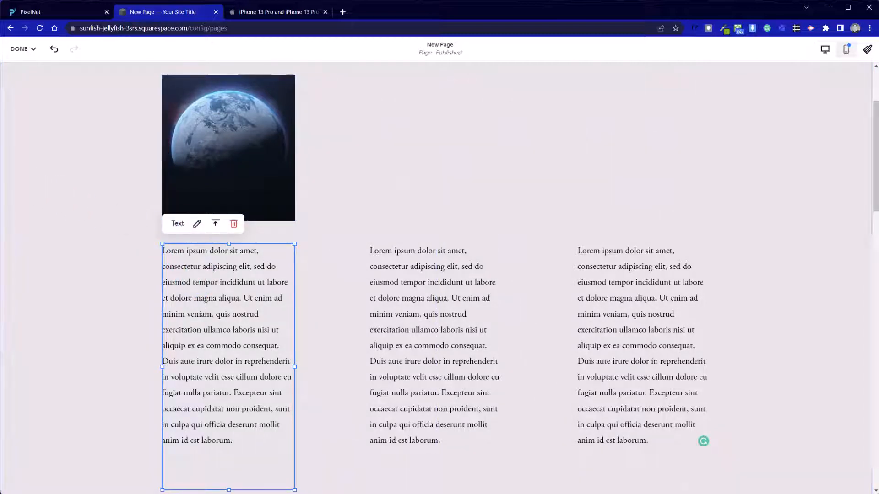
{"action": "left_click_drag", "start_coordinate": [671, 276], "coordinate": [697, 284]}
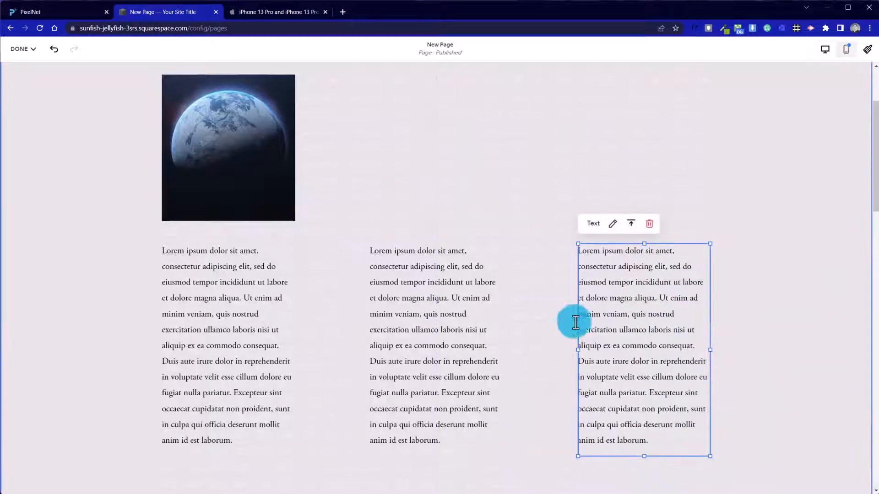
Widen the middle text block one grid column rightward and the right text block one grid column leftward.
{"action": "left_click", "coordinate": [504, 356]}
{"action": "left_click_drag", "start_coordinate": [511, 352], "coordinate": [556, 353]}
{"action": "left_click", "coordinate": [627, 347]}
{"action": "left_click", "coordinate": [586, 356]}
{"action": "left_click", "coordinate": [489, 327]}
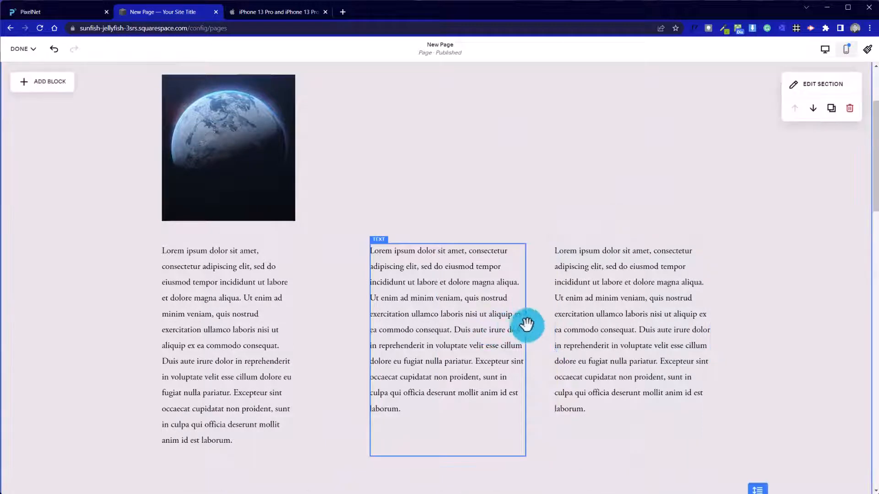
Widen the left text block by one grid column to match the width of the other two.
{"action": "left_click", "coordinate": [520, 325]}
{"action": "left_click_drag", "start_coordinate": [526, 353], "coordinate": [523, 351]}
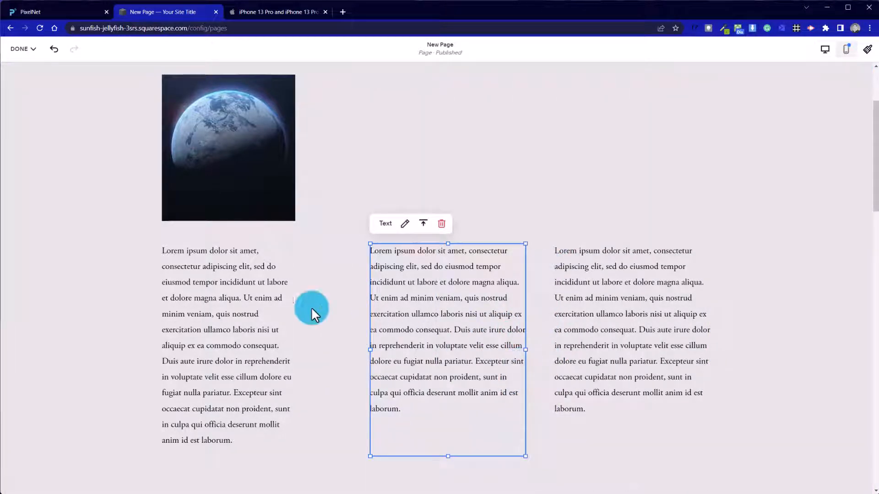
{"action": "left_click", "coordinate": [291, 312]}
{"action": "left_click", "coordinate": [276, 370]}
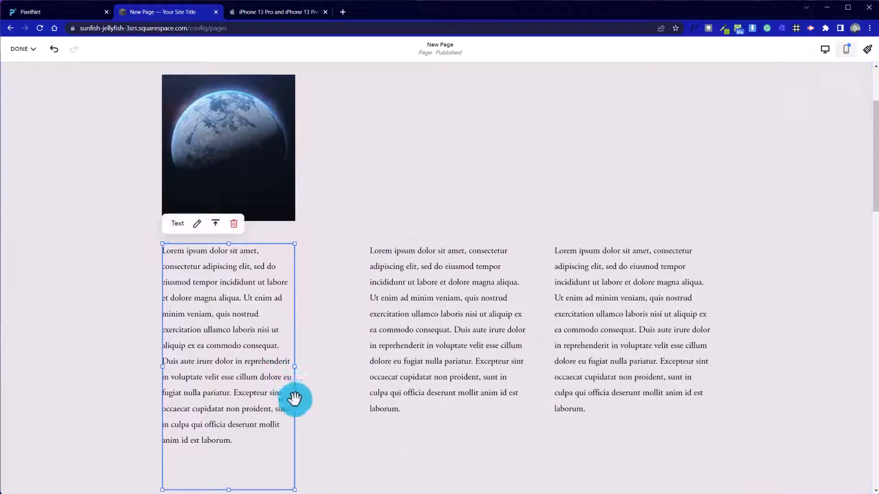
{"action": "left_click_drag", "start_coordinate": [294, 369], "coordinate": [317, 358]}
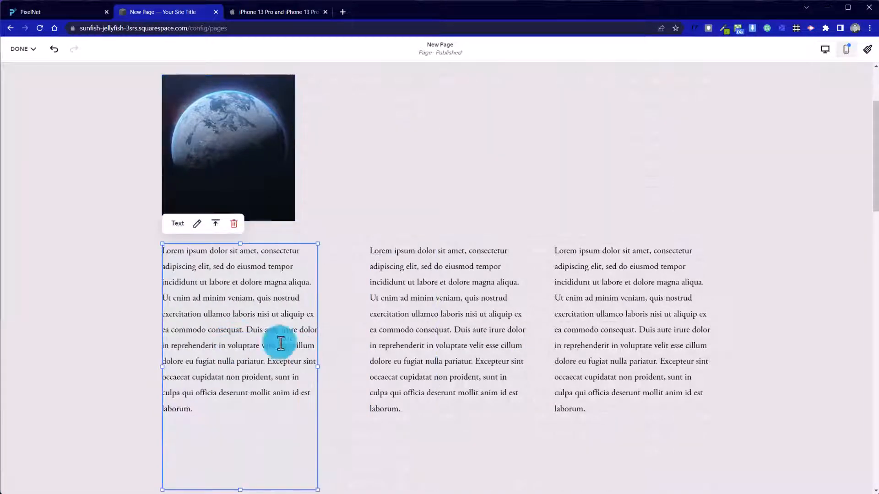
Shift the middle and right text blocks one grid column left so the three blocks are evenly spaced.
{"action": "left_click_drag", "start_coordinate": [421, 328], "coordinate": [409, 327]}
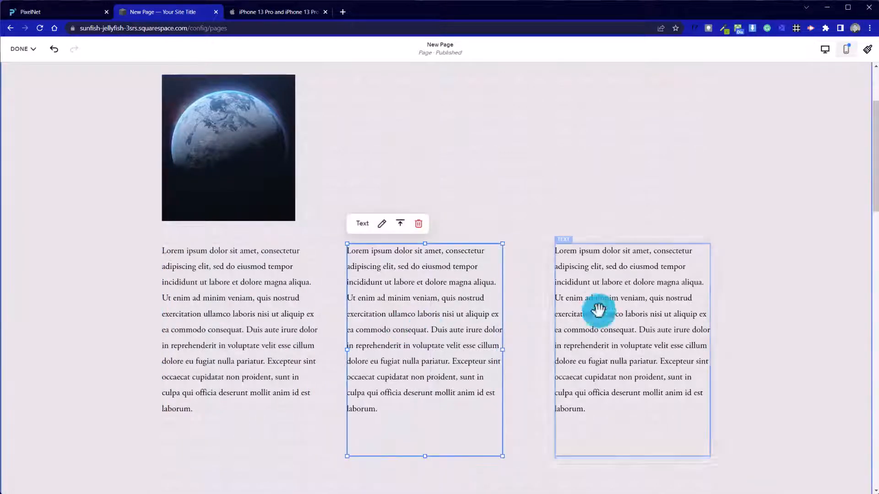
{"action": "left_click_drag", "start_coordinate": [598, 310], "coordinate": [587, 314]}
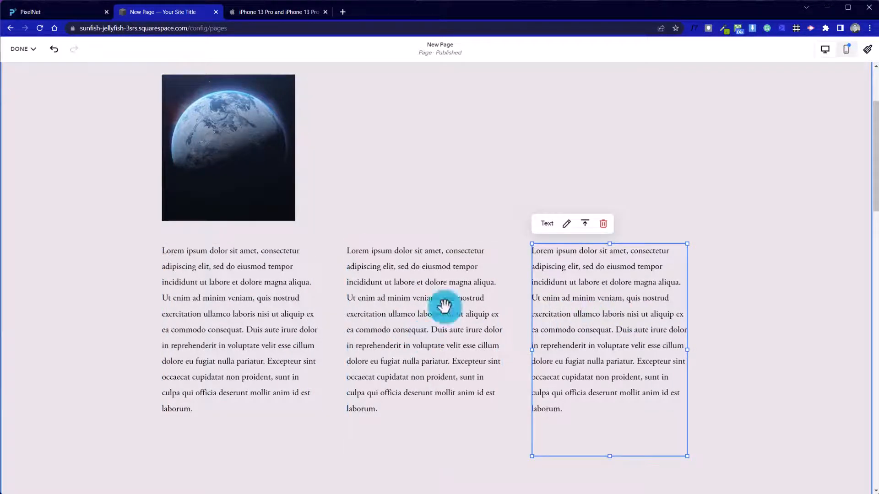
{"action": "left_click", "coordinate": [653, 310]}
{"action": "left_click", "coordinate": [716, 318]}
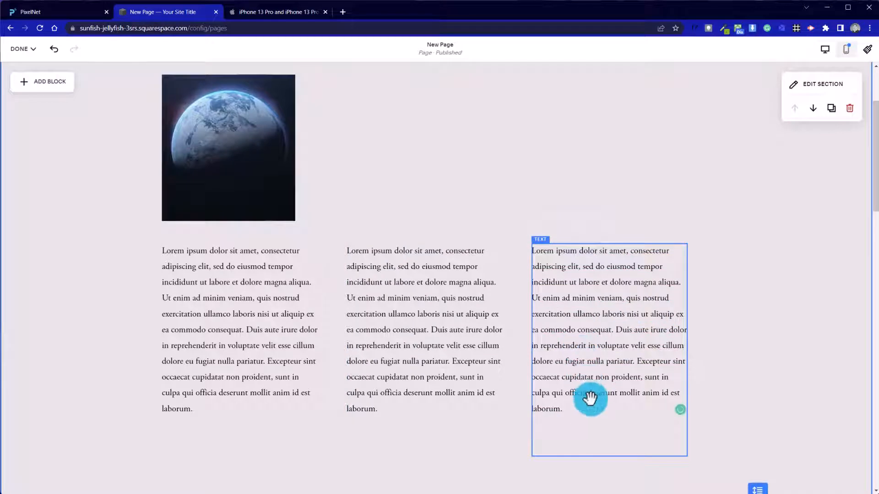
Select all three text blocks together and shift them one grid column right and back again.
{"action": "mouse_move", "coordinate": [591, 405]}
{"action": "left_mouse_down"}
{"action": "mouse_move", "coordinate": [570, 401]}
{"action": "mouse_move", "coordinate": [589, 402]}
{"action": "left_mouse_up"}
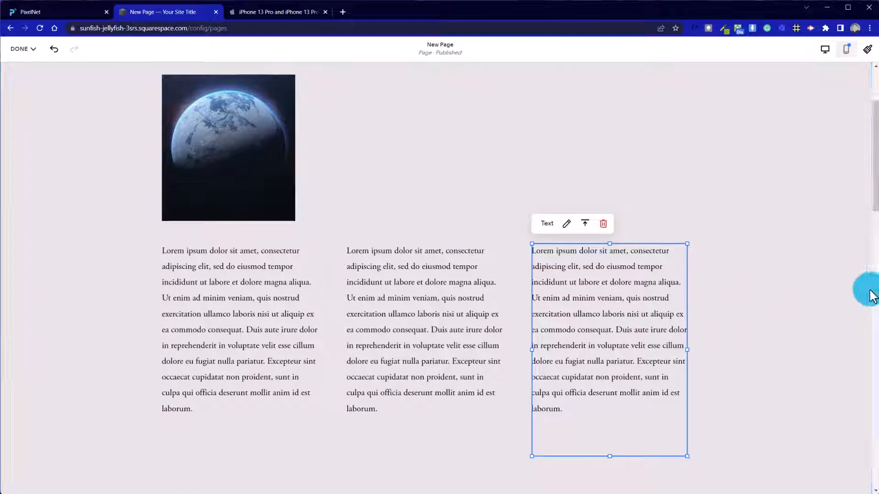
{"action": "left_click_drag", "start_coordinate": [257, 301], "coordinate": [634, 334]}
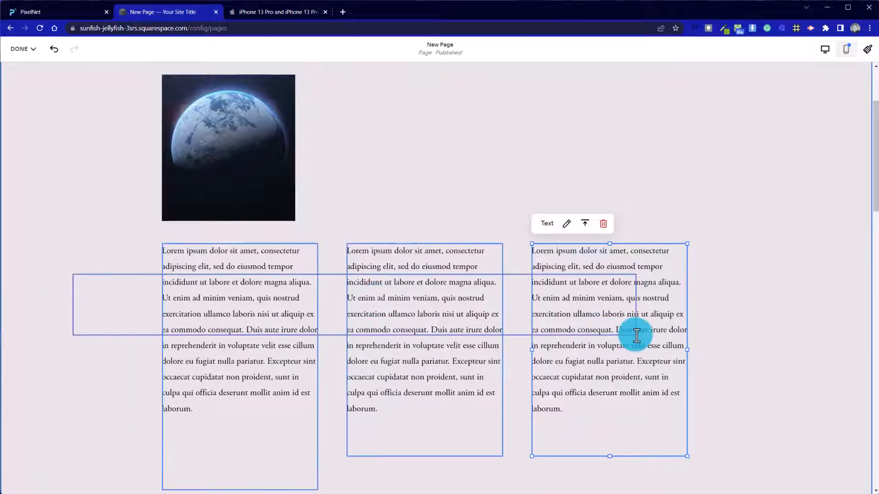
{"action": "left_click_drag", "start_coordinate": [395, 310], "coordinate": [423, 310]}
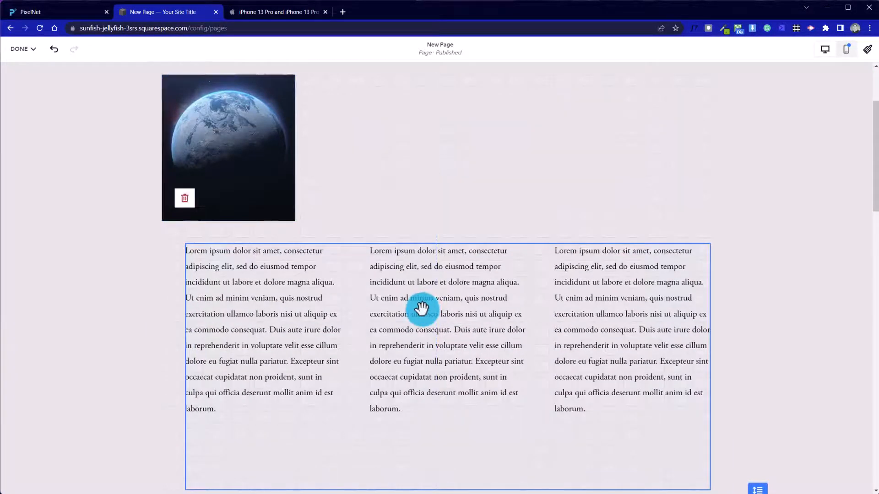
{"action": "left_click_drag", "start_coordinate": [406, 341], "coordinate": [396, 342]}
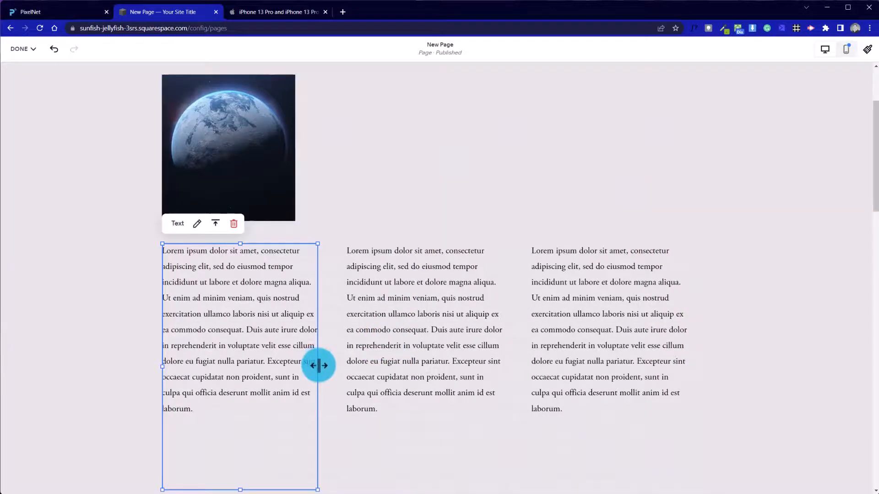
Turn on the background of the left text block and turn it off again.
{"action": "left_click_drag", "start_coordinate": [319, 366], "coordinate": [320, 365]}
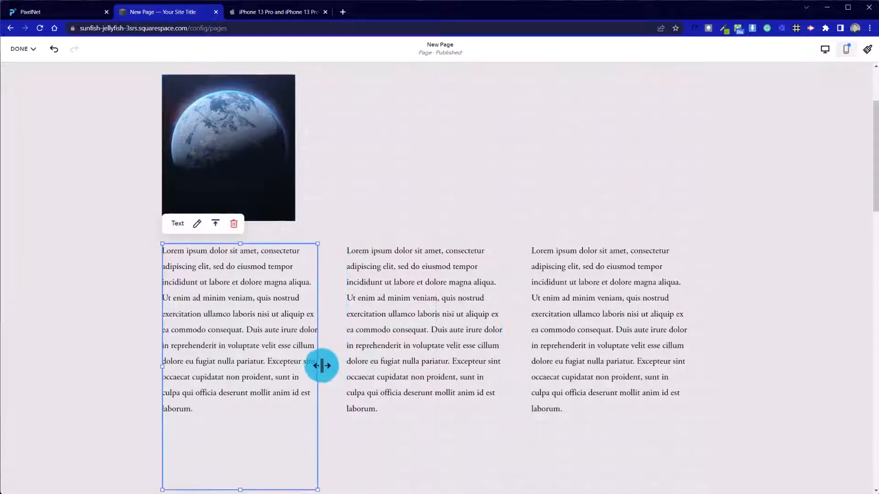
{"action": "left_click", "coordinate": [196, 225]}
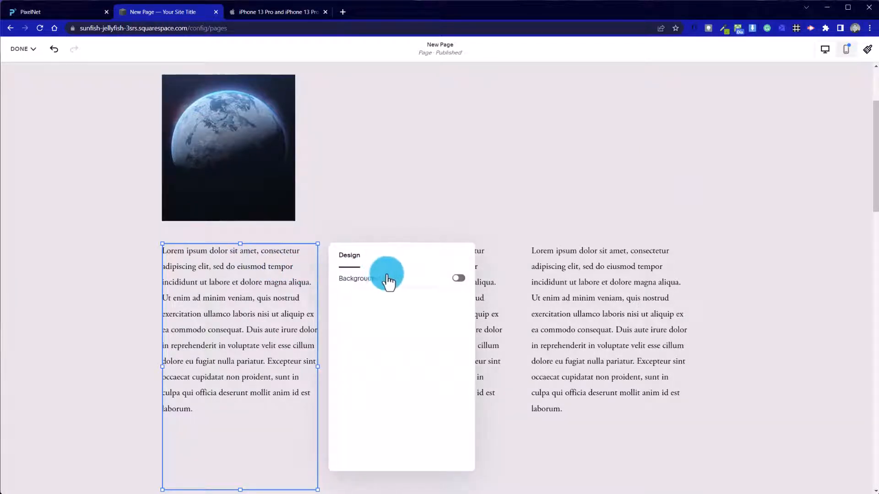
{"action": "left_click", "coordinate": [456, 281]}
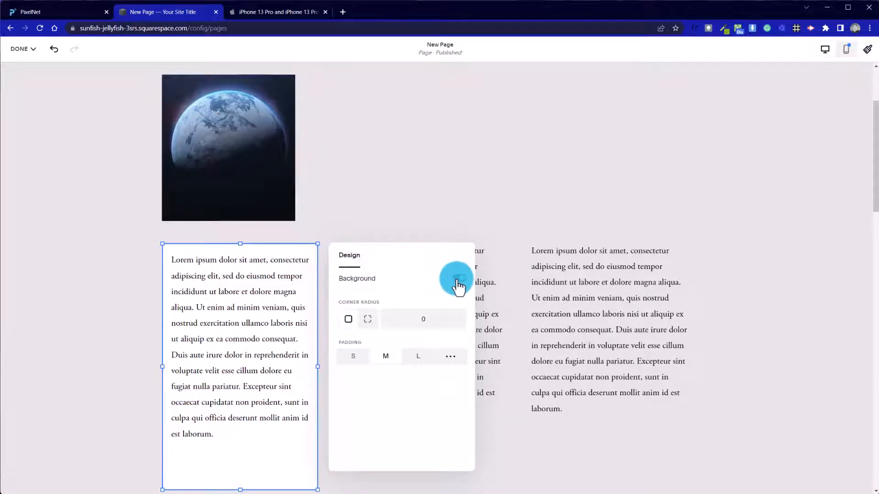
{"action": "left_click", "coordinate": [465, 280]}
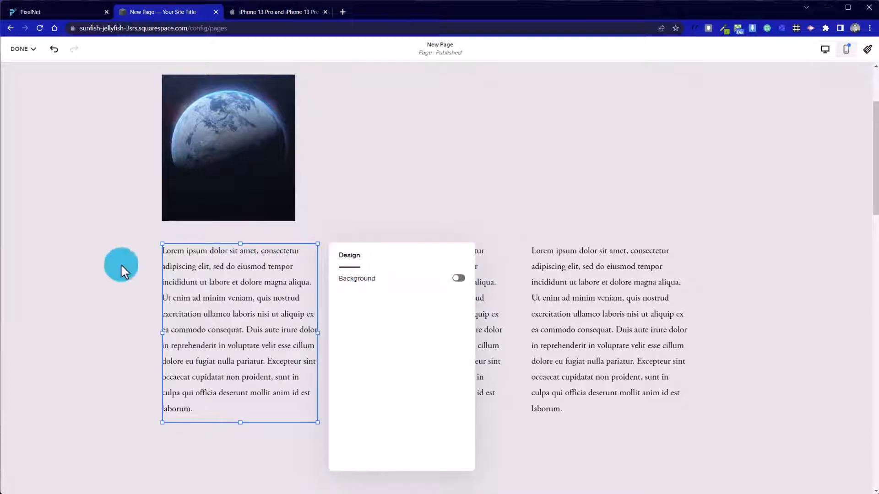
{"action": "left_click", "coordinate": [103, 265]}
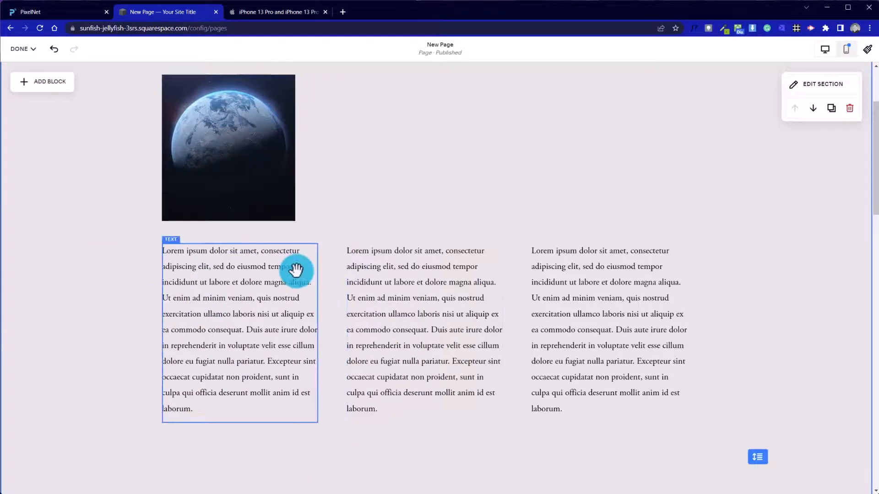
{"action": "left_click", "coordinate": [364, 279]}
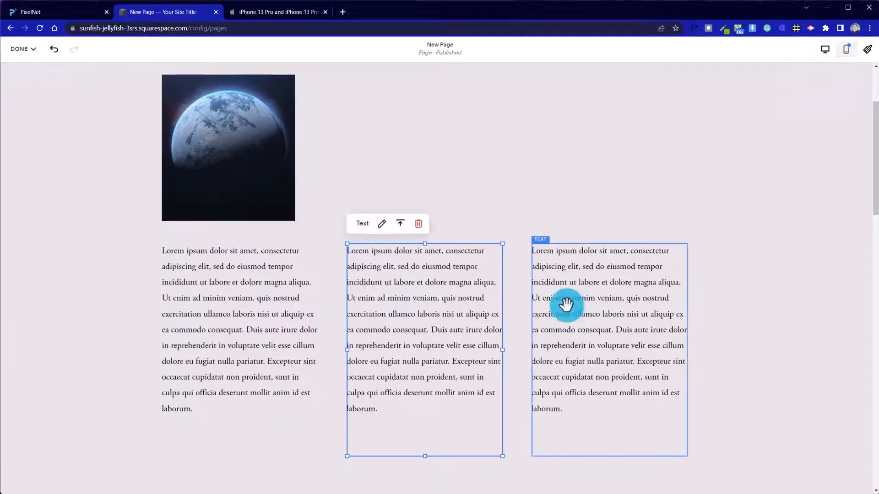
{"action": "left_click", "coordinate": [658, 233]}
{"action": "scroll", "coordinate": [659, 243], "scroll_direction": "up", "scroll_amount": 3}
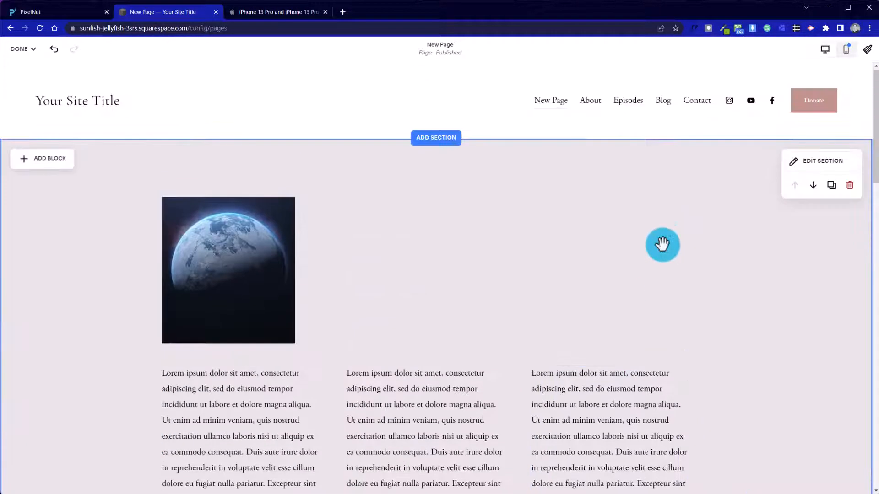
{"action": "left_click", "coordinate": [52, 162]}
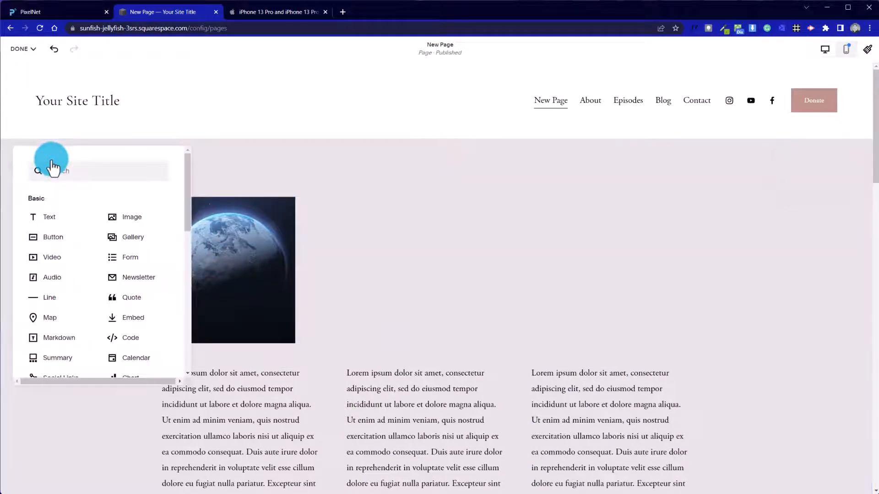
{"action": "left_click", "coordinate": [430, 155]}
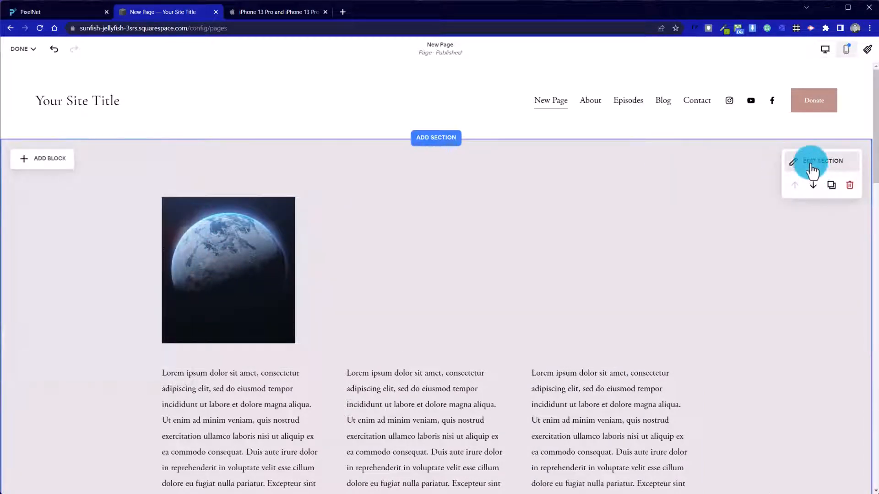
Give the section a custom grid gap, reduce the horizontal gap to 0 and return it to 11.
{"action": "left_click", "coordinate": [811, 171]}
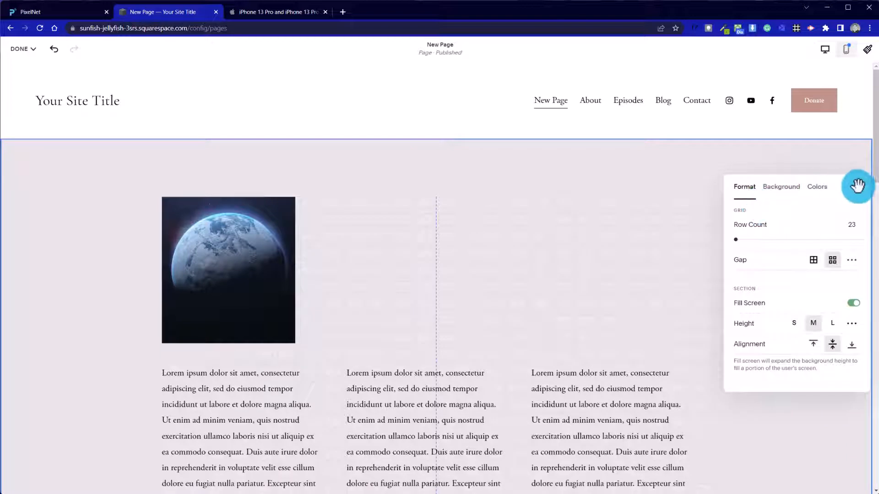
{"action": "left_click_drag", "start_coordinate": [858, 183], "coordinate": [487, 169]}
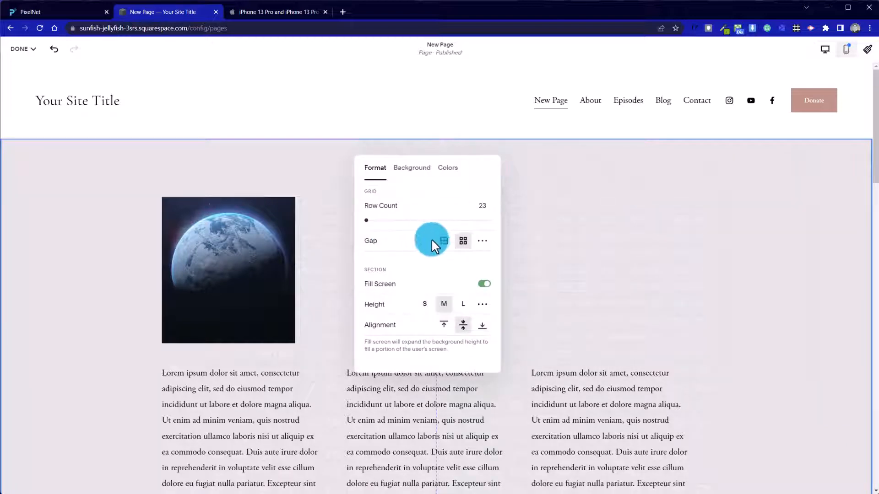
{"action": "left_click", "coordinate": [482, 241]}
{"action": "scroll", "coordinate": [483, 274], "scroll_direction": "down", "scroll_amount": 1}
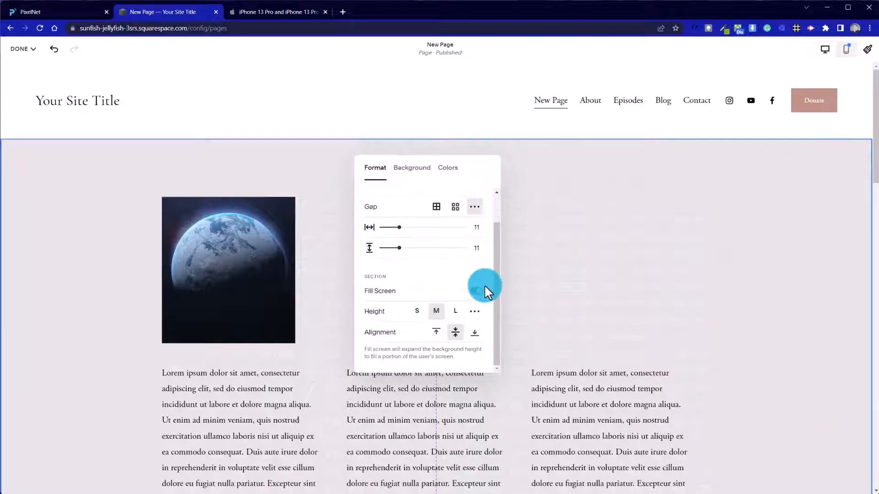
{"action": "left_click", "coordinate": [485, 285]}
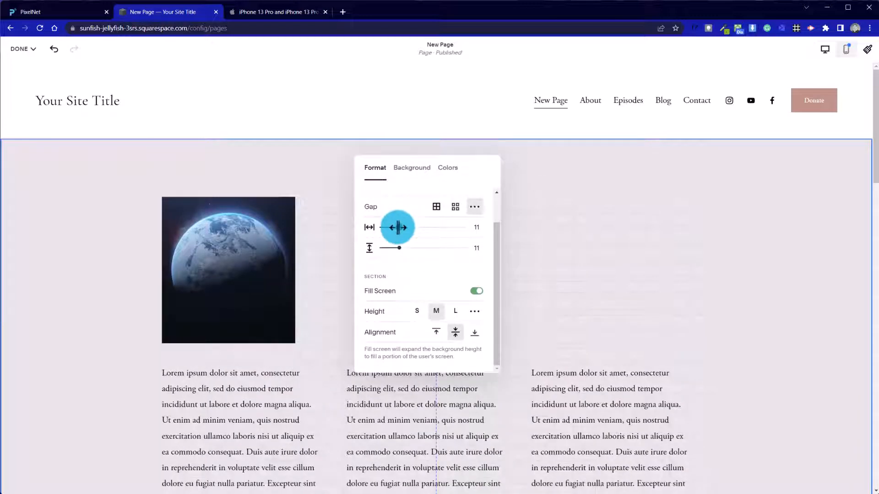
{"action": "left_click_drag", "start_coordinate": [397, 228], "coordinate": [380, 225]}
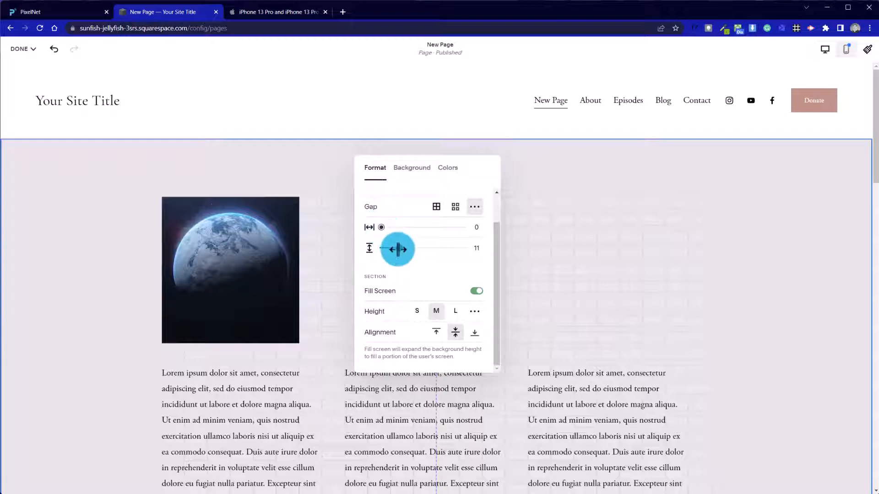
{"action": "left_click_drag", "start_coordinate": [396, 249], "coordinate": [399, 228]}
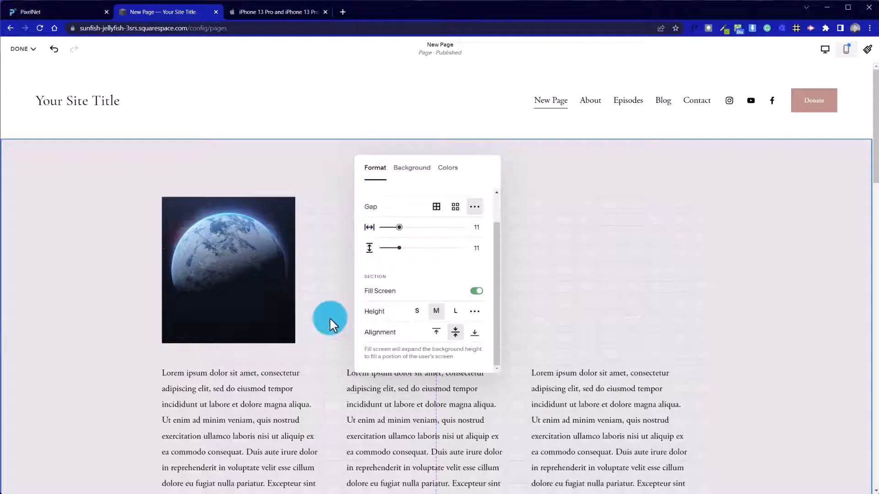
{"action": "left_click_drag", "start_coordinate": [496, 295], "coordinate": [505, 257]}
Switch the section's grid gap between preset and custom, restore the spaced preset and close the section settings.
{"action": "left_click", "coordinate": [454, 240]}
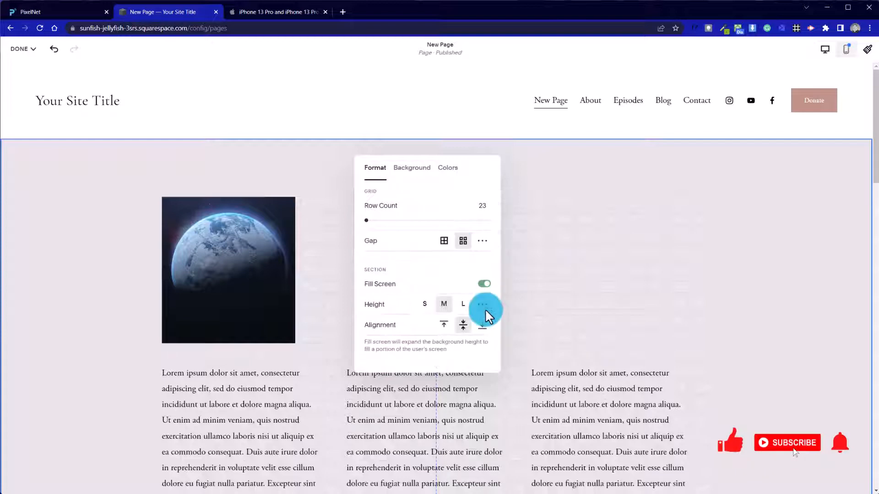
{"action": "left_click", "coordinate": [483, 242]}
{"action": "left_click", "coordinate": [444, 241]}
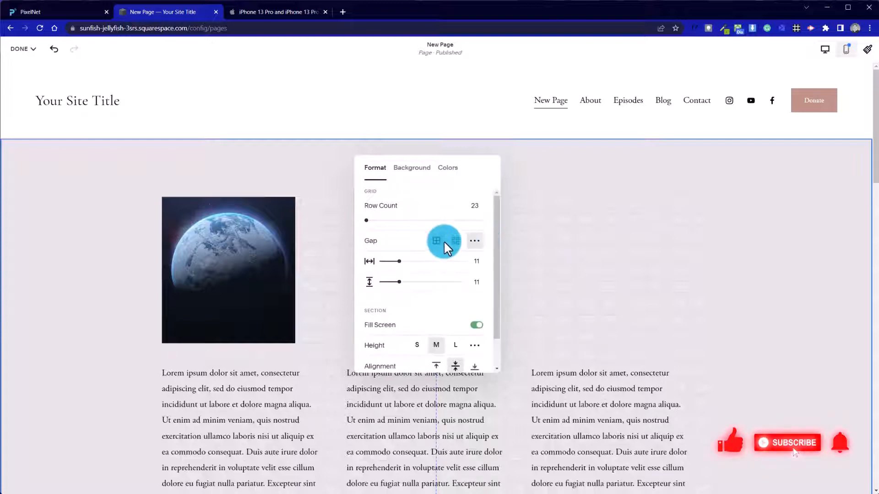
{"action": "left_click", "coordinate": [463, 241]}
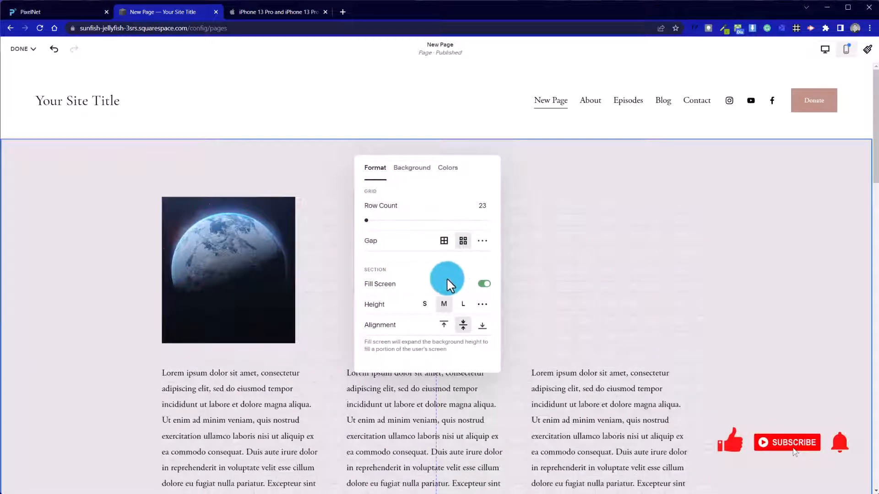
{"action": "scroll", "coordinate": [256, 416], "scroll_direction": "down", "scroll_amount": 5}
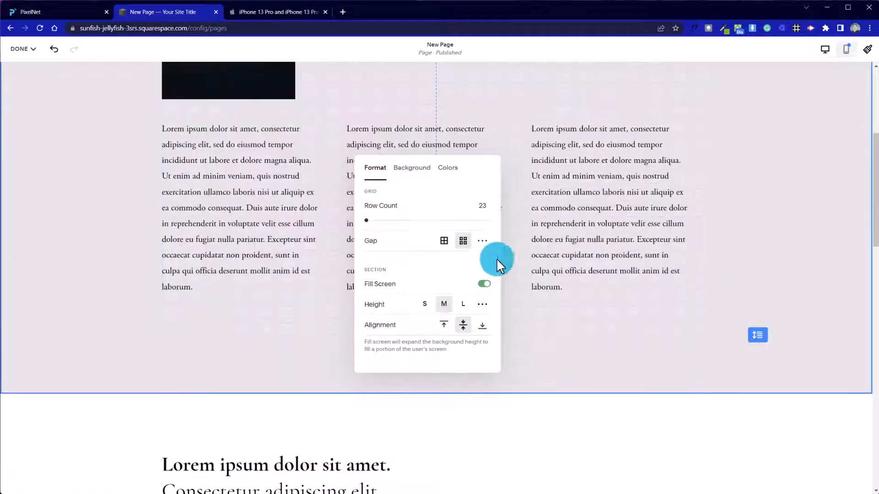
{"action": "left_click", "coordinate": [742, 232]}
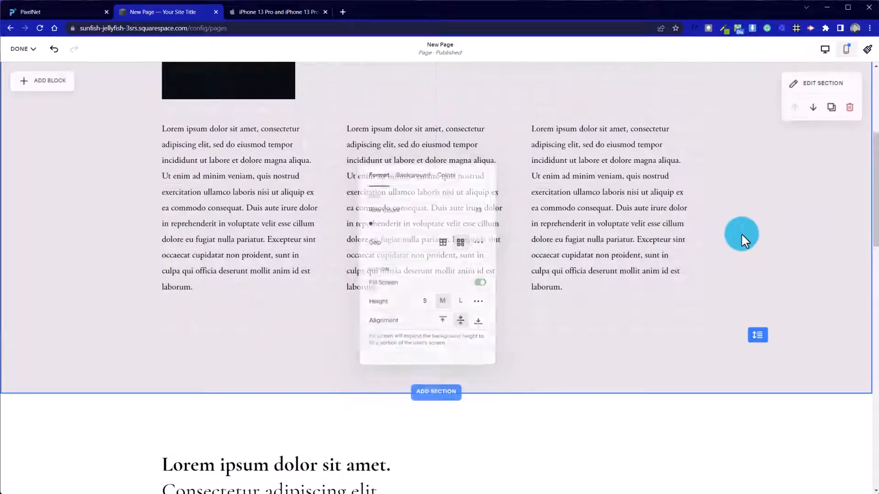
Select the middle text block alone, select all three text blocks together, and clear the selection.
{"action": "left_click", "coordinate": [453, 230]}
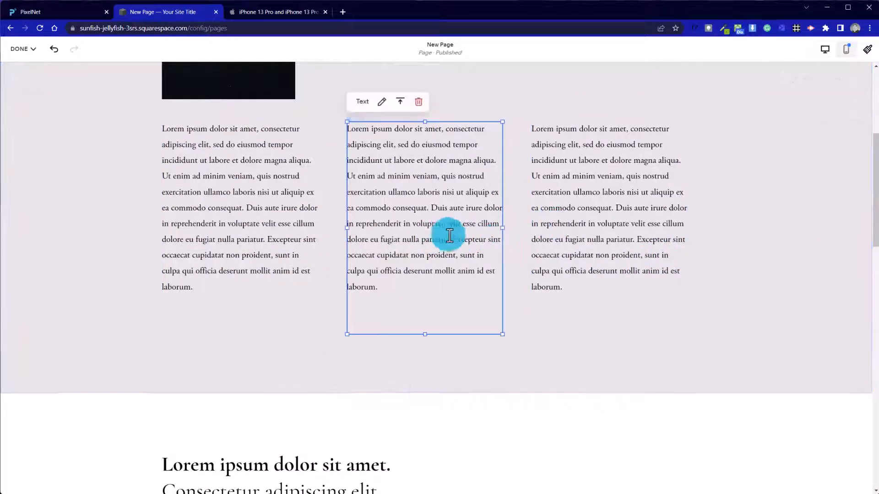
{"action": "mouse_move", "coordinate": [502, 230]}
{"action": "left_mouse_down"}
{"action": "mouse_move", "coordinate": [513, 231]}
{"action": "mouse_move", "coordinate": [503, 232]}
{"action": "left_mouse_up"}
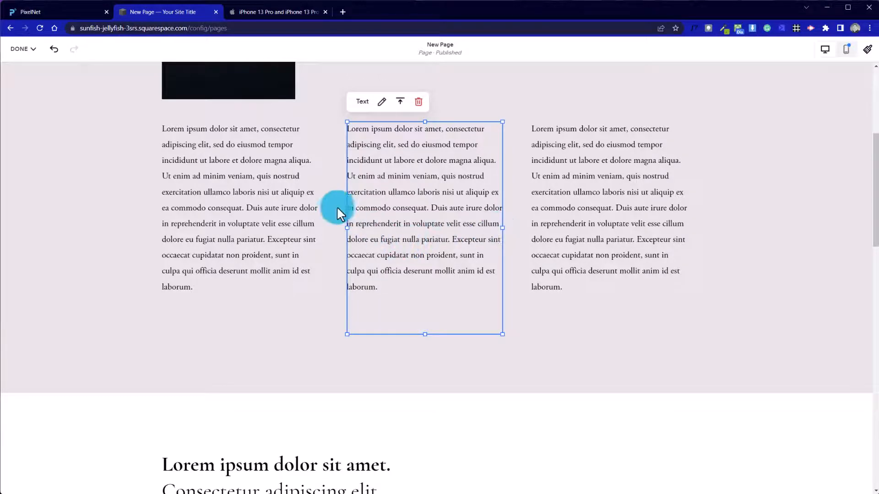
{"action": "left_click", "coordinate": [311, 226]}
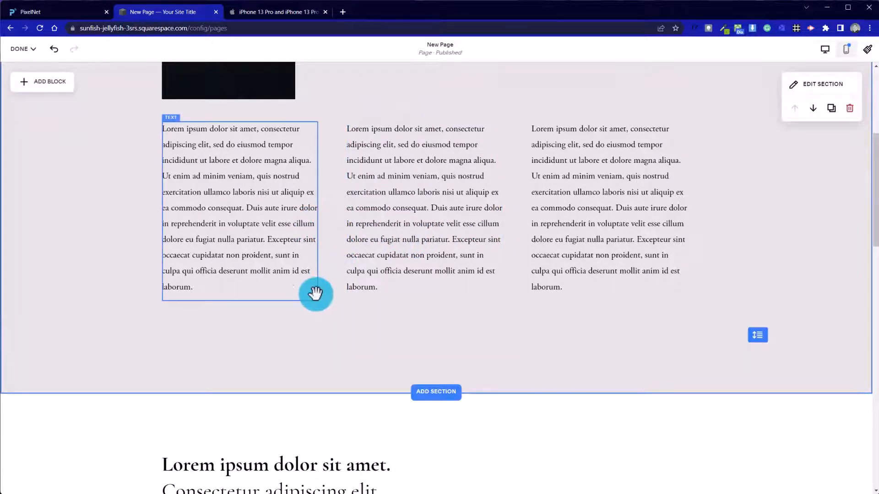
{"action": "scroll", "coordinate": [316, 294], "scroll_direction": "up", "scroll_amount": 3}
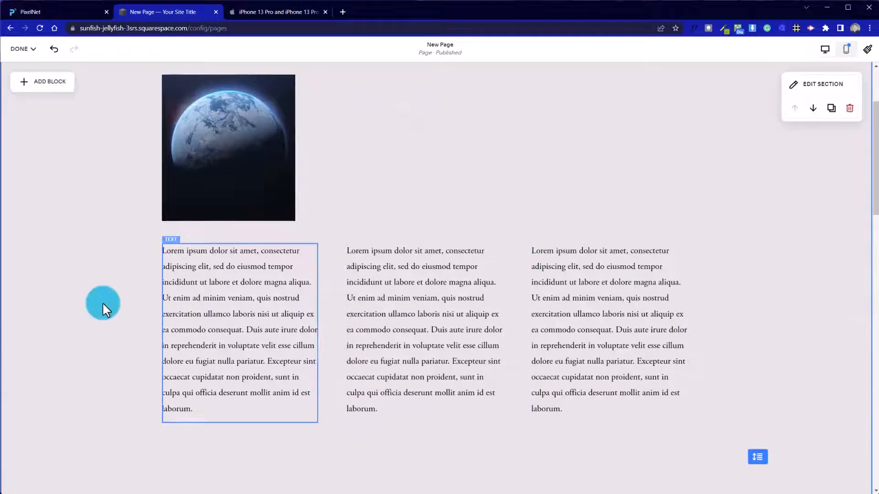
{"action": "left_click_drag", "start_coordinate": [74, 299], "coordinate": [567, 359]}
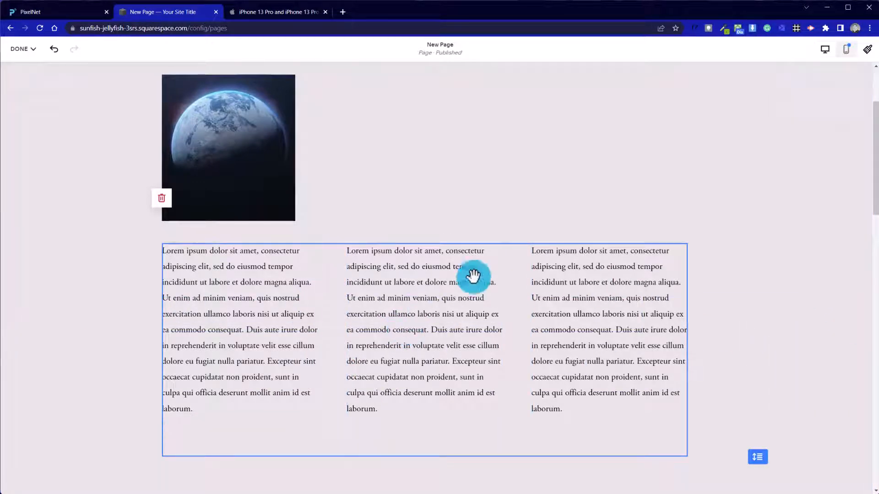
{"action": "left_click", "coordinate": [504, 221]}
{"action": "scroll", "coordinate": [504, 221], "scroll_direction": "up", "scroll_amount": 3}
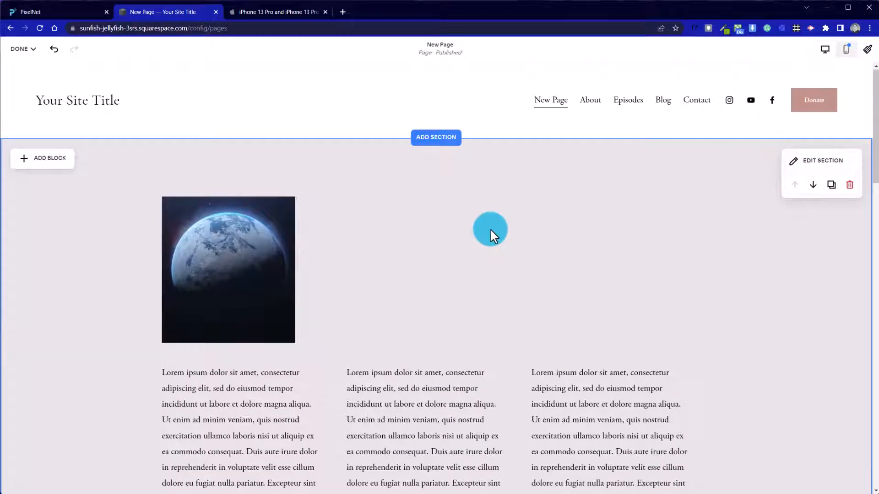
Add a prebuilt Services section with three captioned images and one centred button above the existing first section.
{"action": "left_click", "coordinate": [441, 140]}
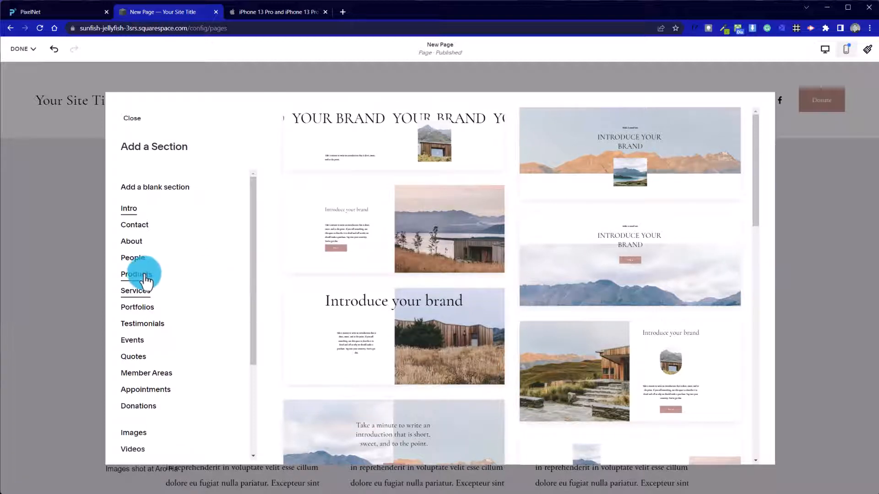
{"action": "left_click", "coordinate": [139, 293]}
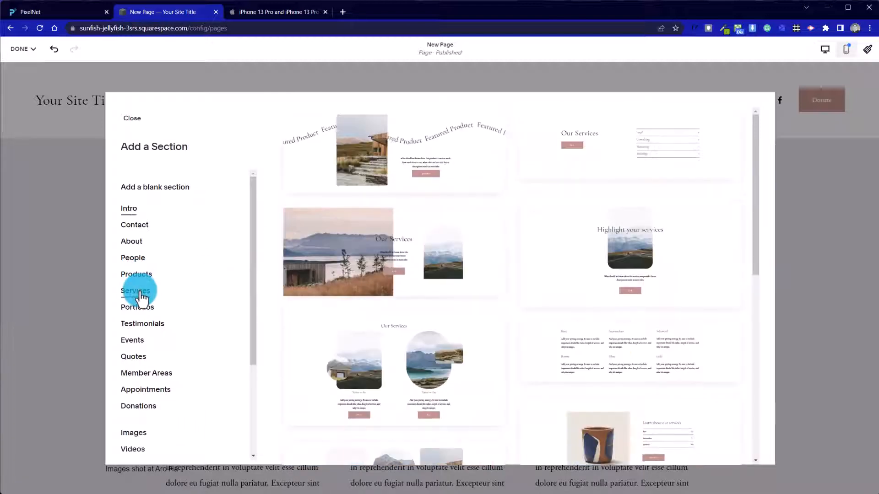
{"action": "scroll", "coordinate": [351, 302], "scroll_direction": "down", "scroll_amount": 2}
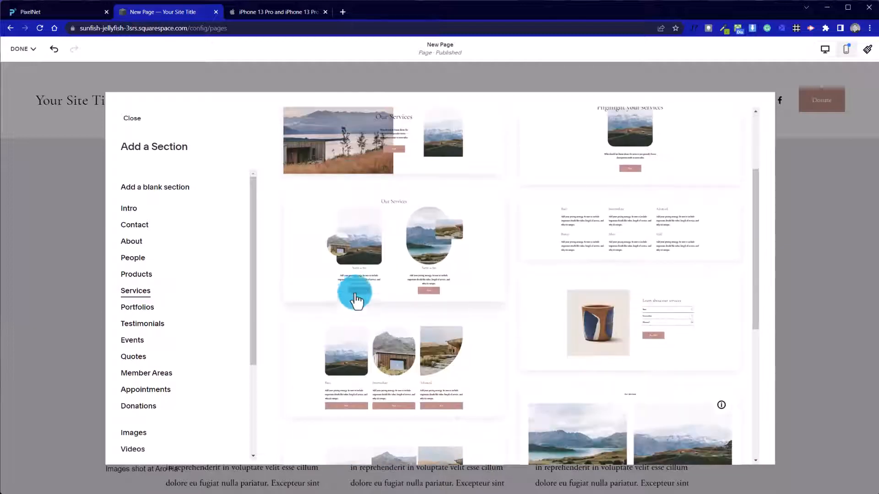
{"action": "scroll", "coordinate": [640, 233], "scroll_direction": "down", "scroll_amount": 3}
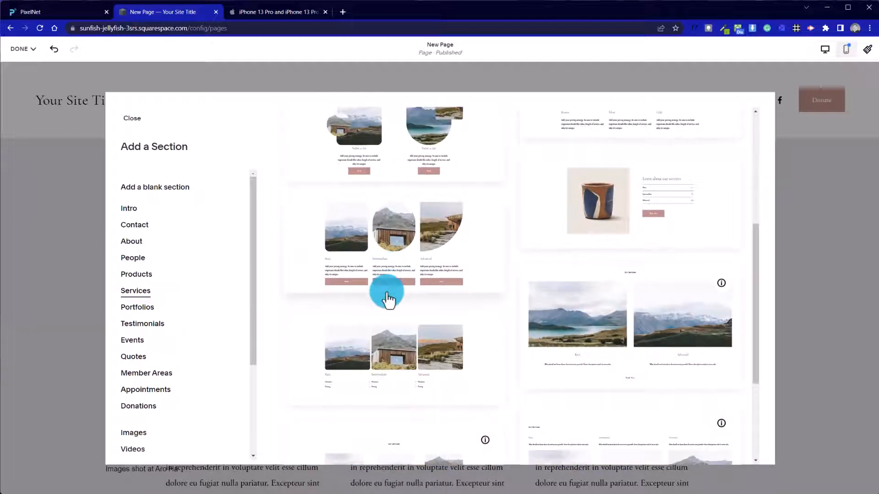
{"action": "scroll", "coordinate": [387, 300], "scroll_direction": "down", "scroll_amount": 3}
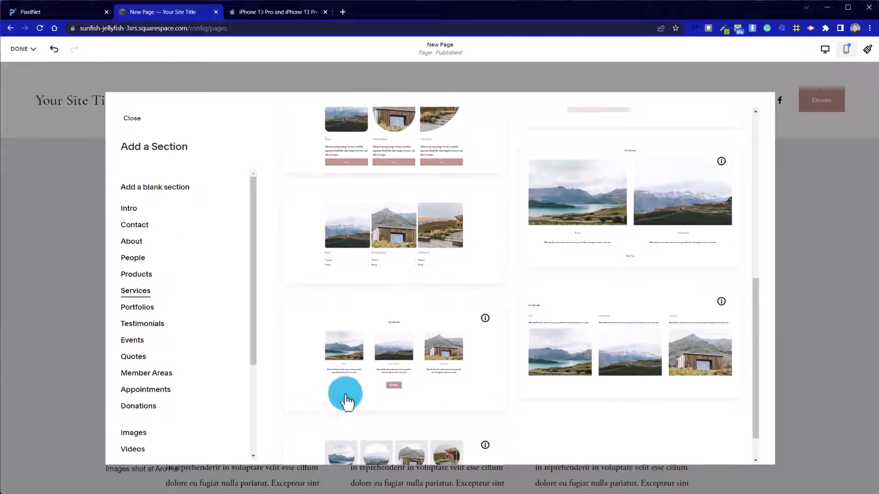
{"action": "left_click", "coordinate": [398, 354]}
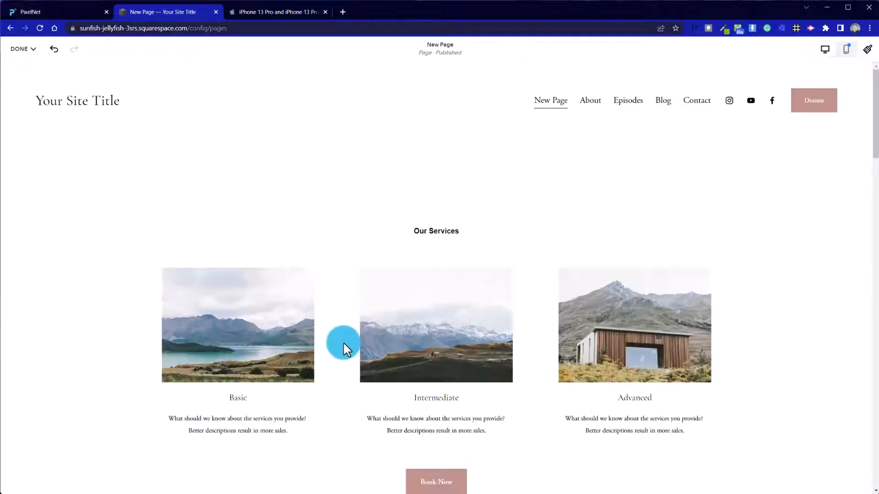
Examine the background settings of the new Our Services section and close them.
{"action": "scroll", "coordinate": [336, 369], "scroll_direction": "down", "scroll_amount": 3}
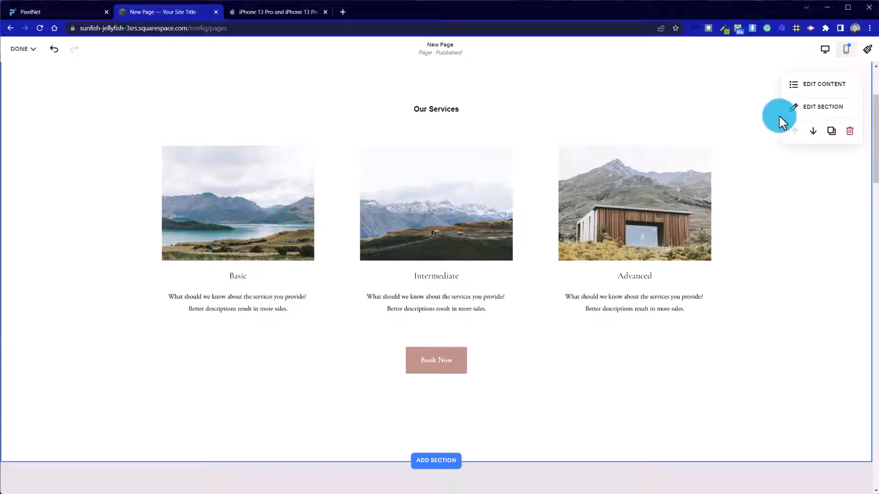
{"action": "left_click", "coordinate": [816, 112]}
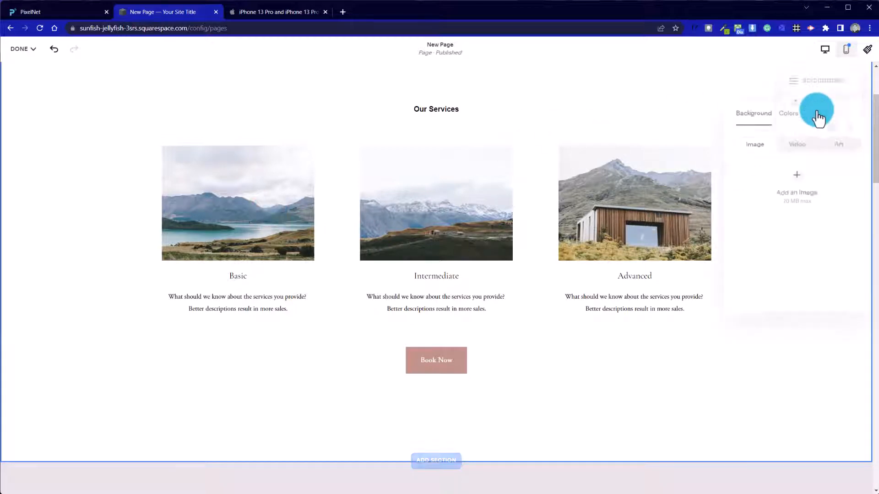
{"action": "left_click", "coordinate": [661, 117]}
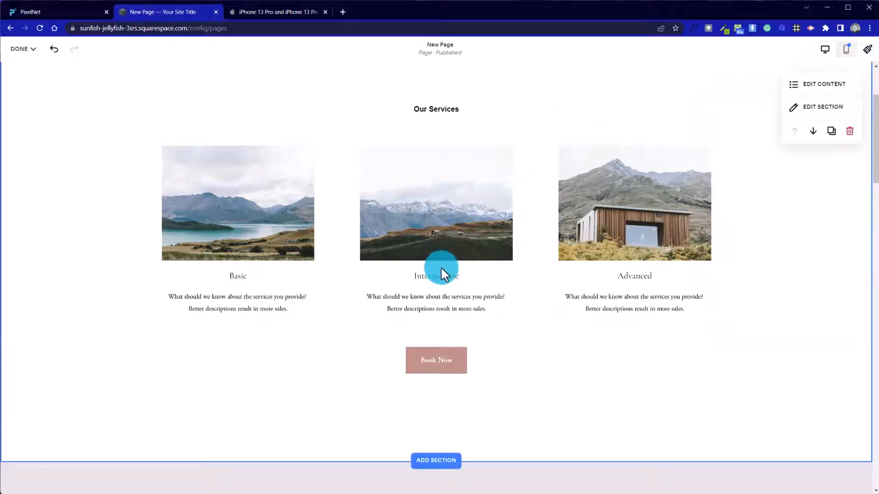
Examine the Elements options in the Our Services section's content settings and close them.
{"action": "scroll", "coordinate": [441, 266], "scroll_direction": "up", "scroll_amount": 3}
{"action": "left_click", "coordinate": [819, 162]}
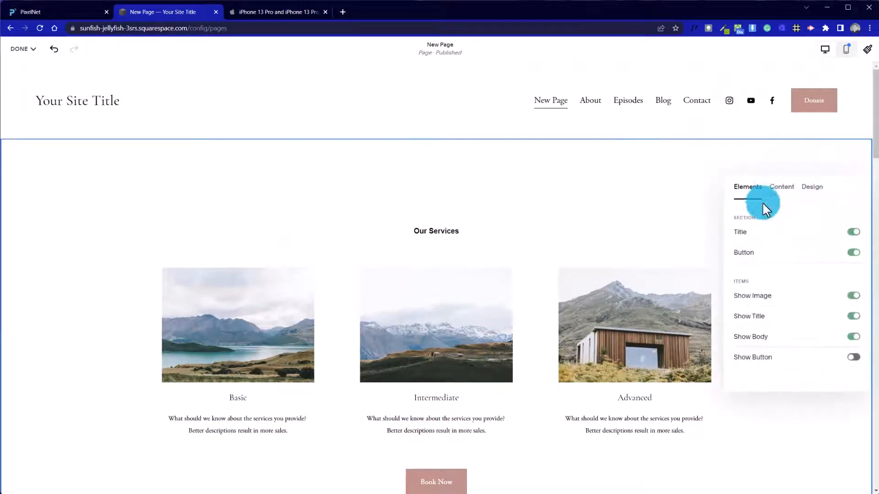
{"action": "left_click_drag", "start_coordinate": [811, 188], "coordinate": [358, 166]}
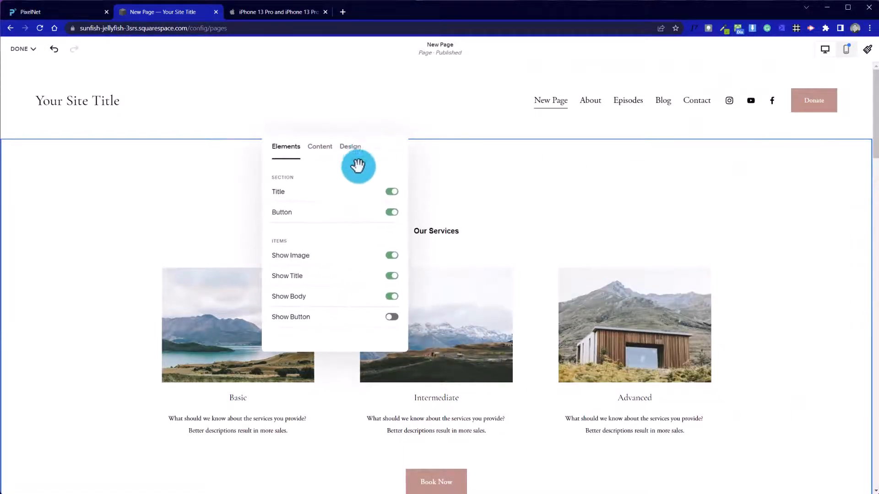
{"action": "left_click", "coordinate": [90, 334]}
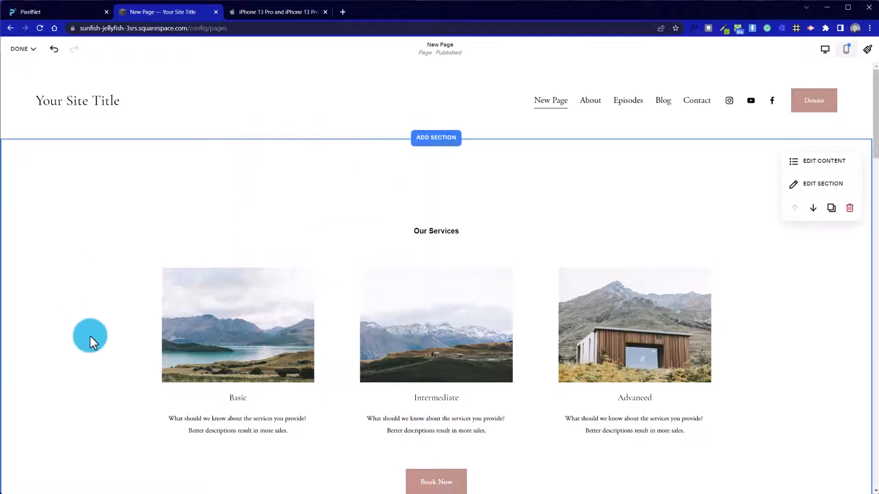
Move the Our Services section down one place, below the section with the three text columns.
{"action": "scroll", "coordinate": [90, 334], "scroll_direction": "down", "scroll_amount": 3}
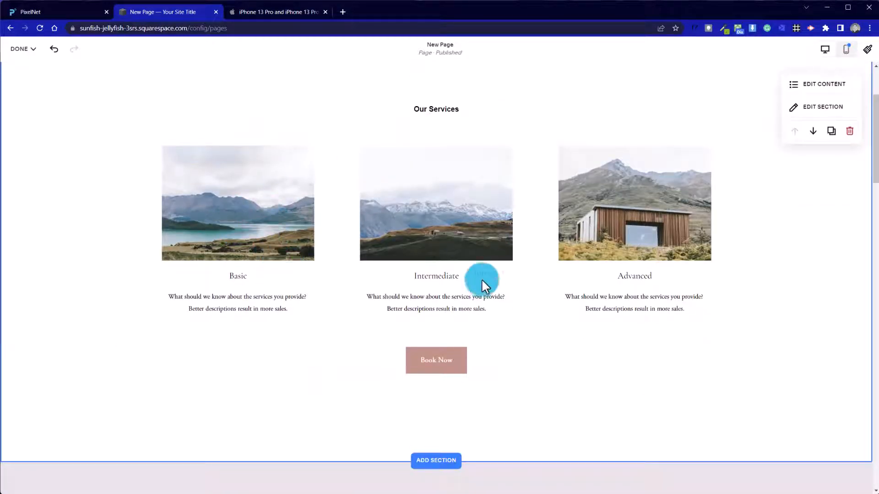
{"action": "scroll", "coordinate": [493, 323], "scroll_direction": "down", "scroll_amount": 15}
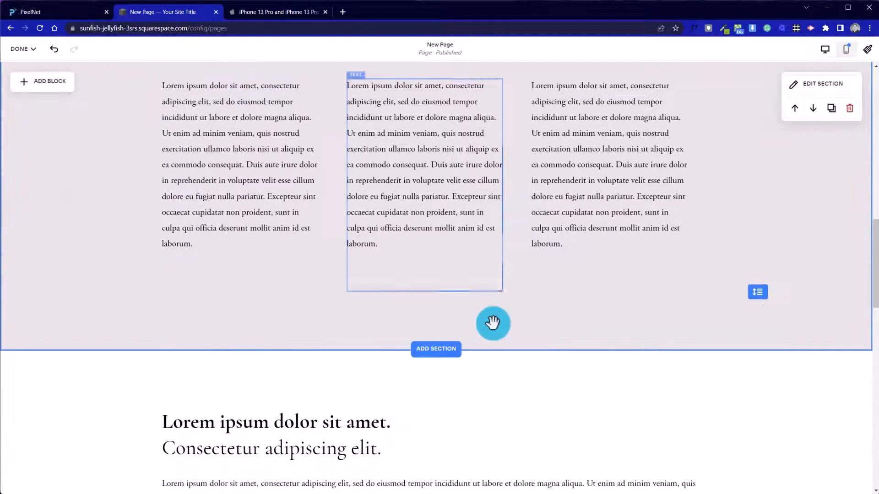
{"action": "scroll", "coordinate": [493, 324], "scroll_direction": "up", "scroll_amount": 10}
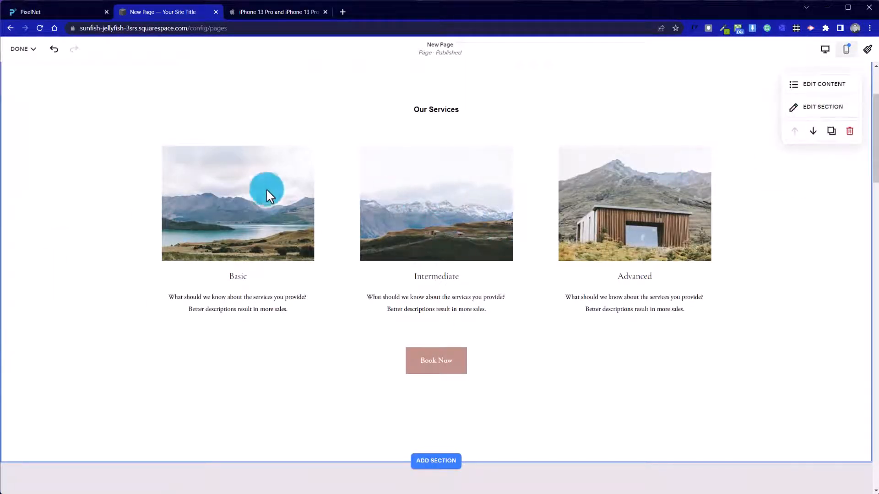
{"action": "left_click", "coordinate": [813, 132]}
{"action": "scroll", "coordinate": [493, 311], "scroll_direction": "up", "scroll_amount": 7}
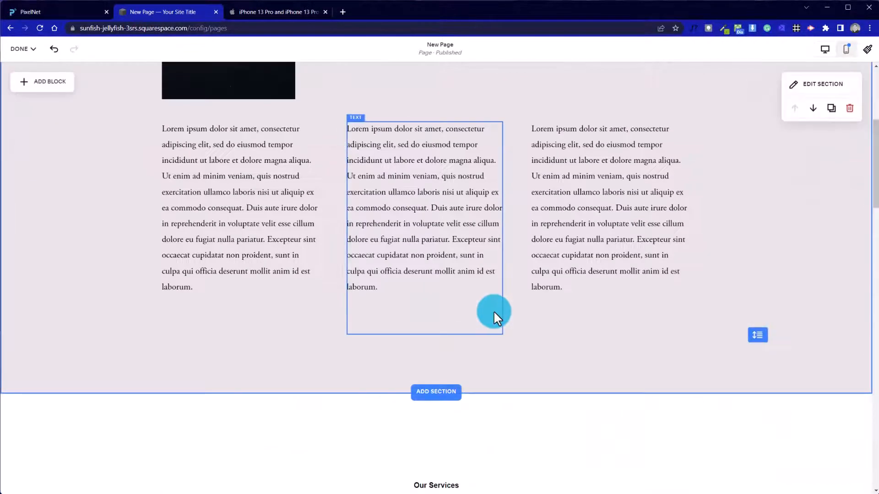
Save the page changes and reopen the page for editing.
{"action": "left_click", "coordinate": [35, 52]}
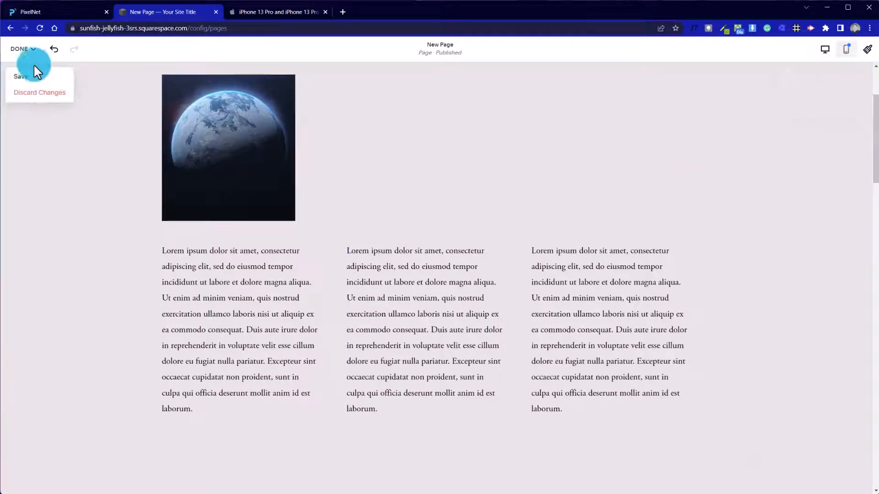
{"action": "left_click", "coordinate": [36, 80]}
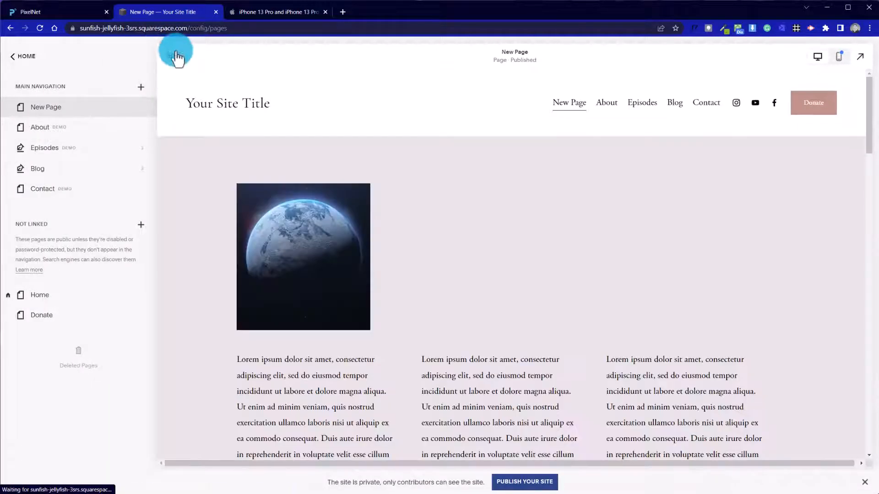
{"action": "left_click", "coordinate": [176, 57]}
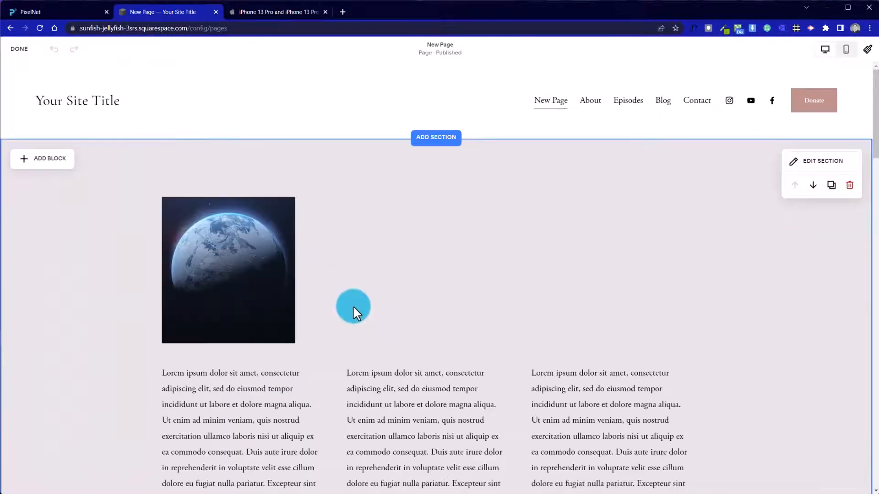
Narrow the middle text block by one grid column from its left edge.
{"action": "scroll", "coordinate": [353, 305], "scroll_direction": "down", "scroll_amount": 3}
{"action": "left_click", "coordinate": [362, 305]}
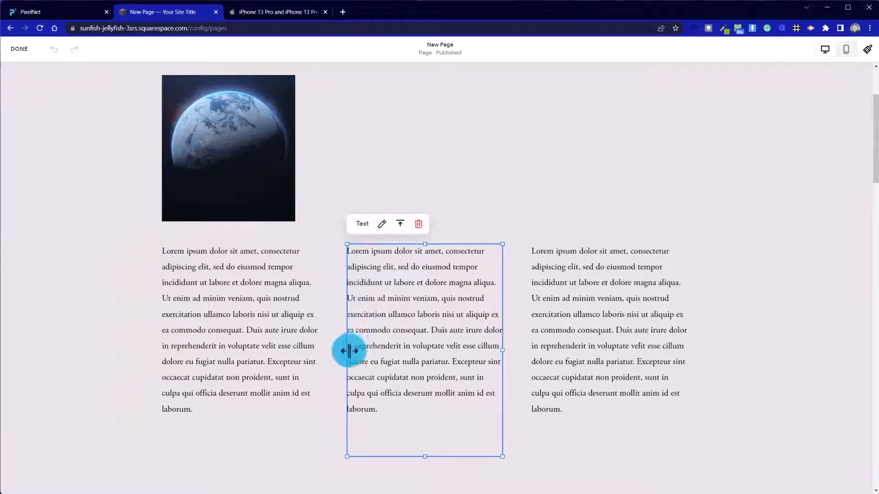
{"action": "left_click", "coordinate": [343, 352]}
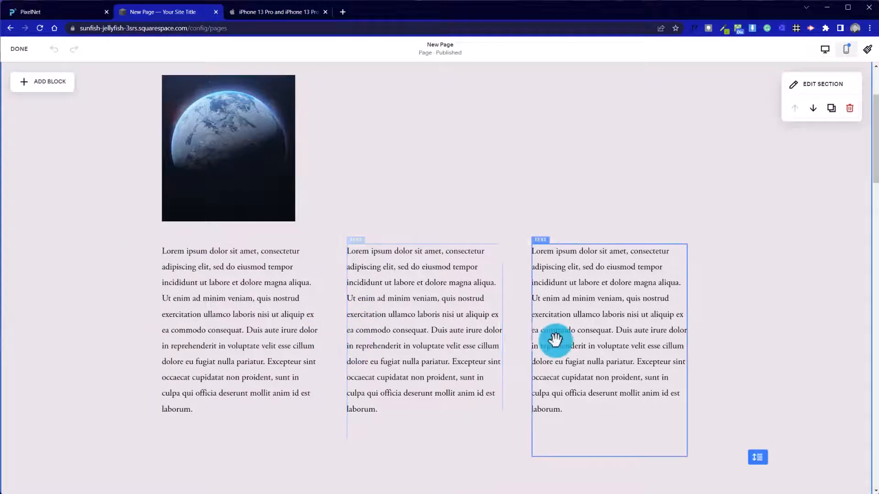
{"action": "left_click", "coordinate": [358, 347]}
{"action": "left_click_drag", "start_coordinate": [346, 353], "coordinate": [366, 353]}
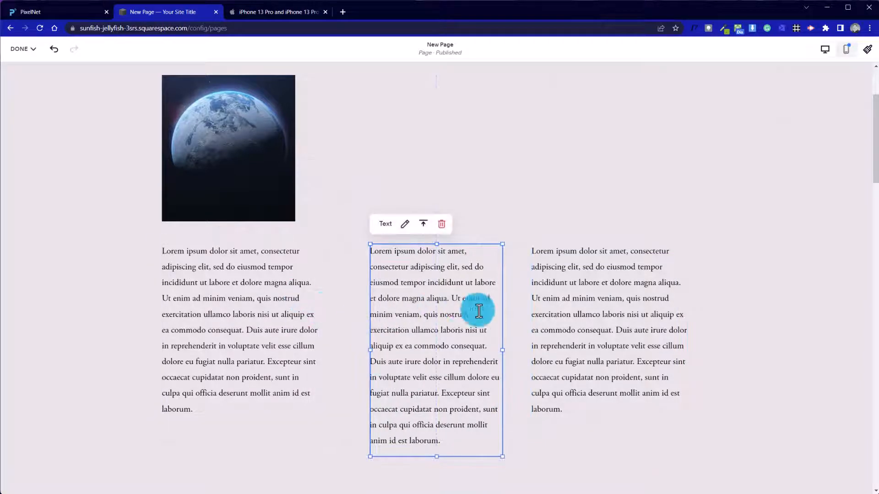
Shift the middle text block and the right text block one grid column to the left.
{"action": "double_click", "coordinate": [459, 334]}
{"action": "left_click_drag", "start_coordinate": [460, 334], "coordinate": [443, 335]}
{"action": "left_click", "coordinate": [557, 445]}
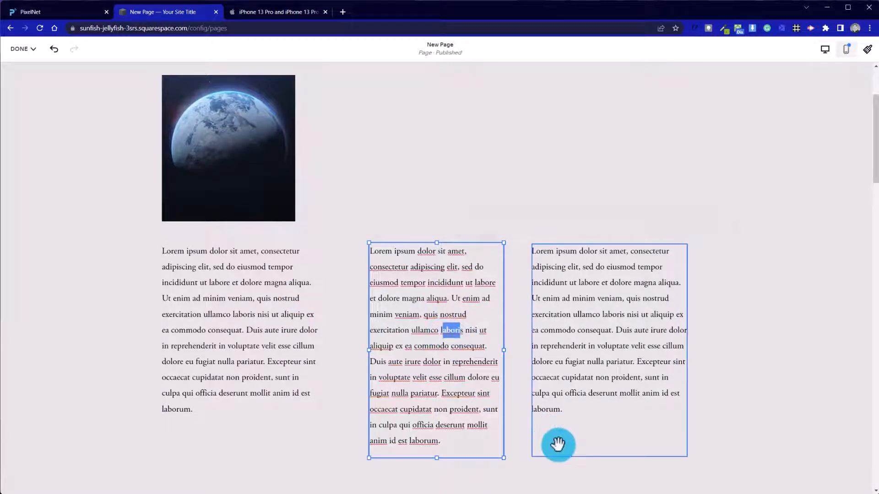
{"action": "left_click_drag", "start_coordinate": [414, 381], "coordinate": [400, 384]}
{"action": "left_click_drag", "start_coordinate": [594, 333], "coordinate": [582, 334]}
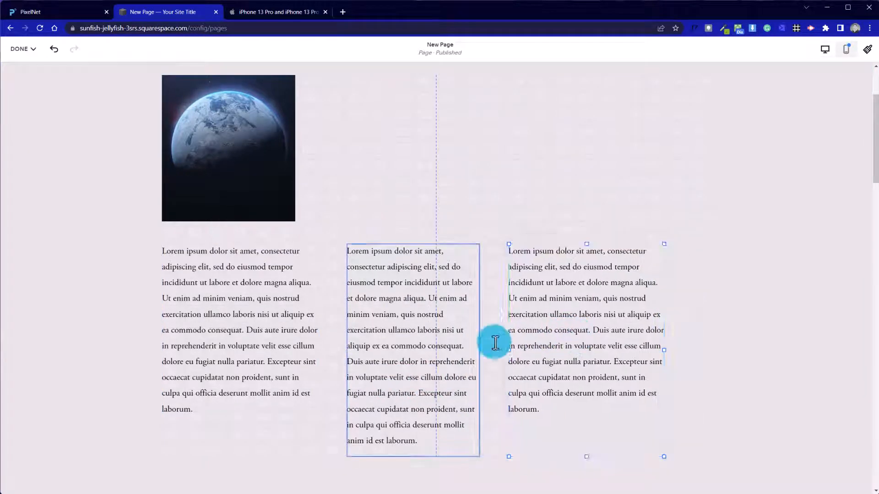
Select all three text blocks and move them together one grid column to the right.
{"action": "left_click_drag", "start_coordinate": [103, 281], "coordinate": [592, 368]}
{"action": "left_click_drag", "start_coordinate": [459, 362], "coordinate": [425, 356]}
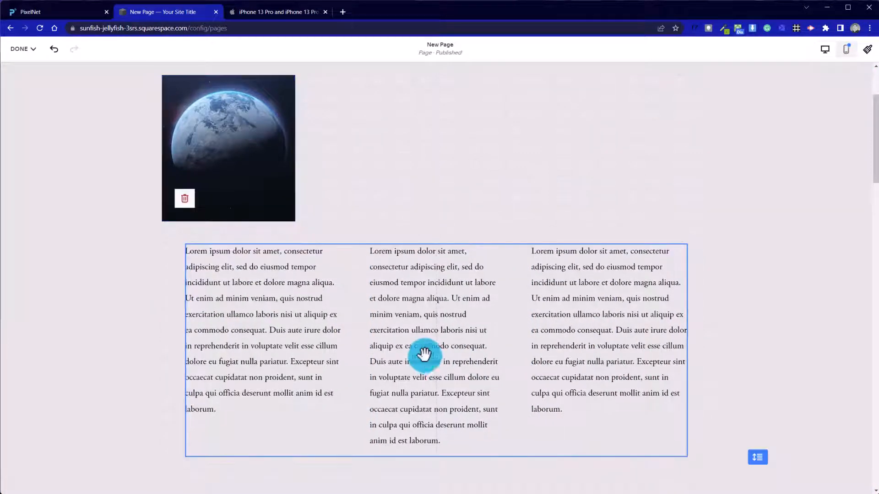
Narrow the left text block by one grid column from its left edge to match the middle block's width.
{"action": "left_click", "coordinate": [229, 324]}
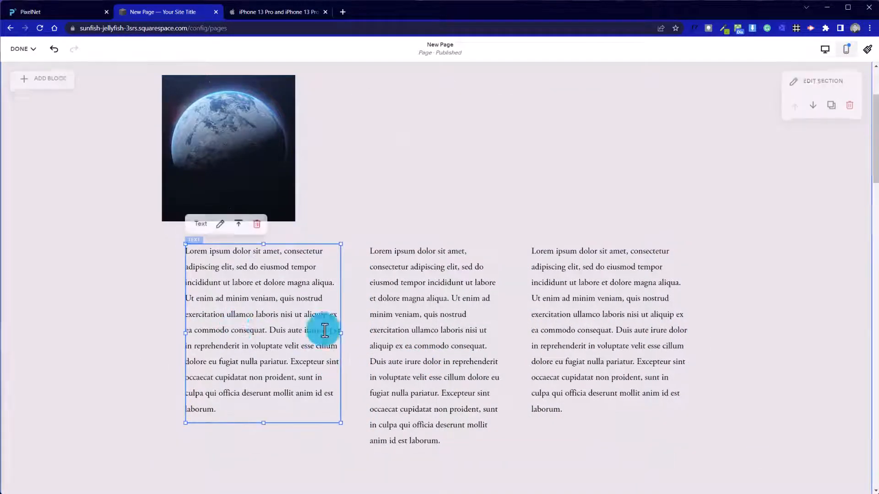
{"action": "left_click", "coordinate": [377, 326]}
{"action": "left_click", "coordinate": [304, 327]}
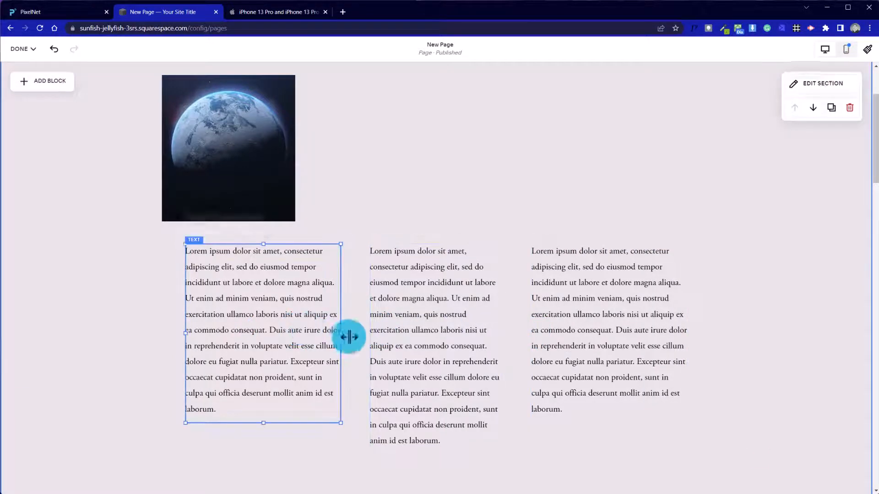
{"action": "left_click_drag", "start_coordinate": [344, 334], "coordinate": [343, 334]}
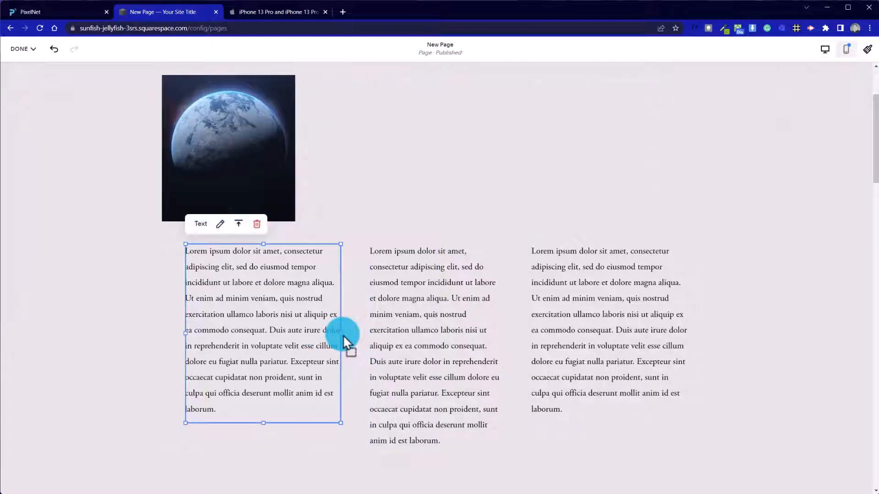
{"action": "left_click", "coordinate": [377, 329]}
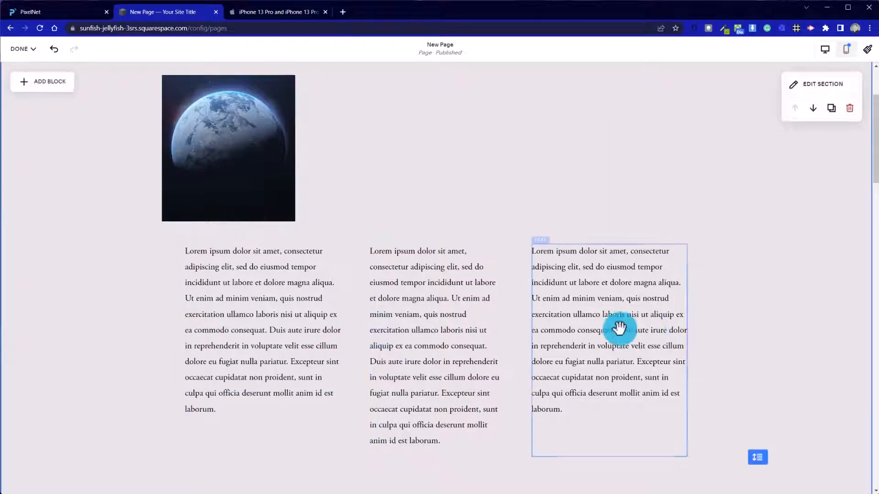
{"action": "left_click", "coordinate": [206, 327]}
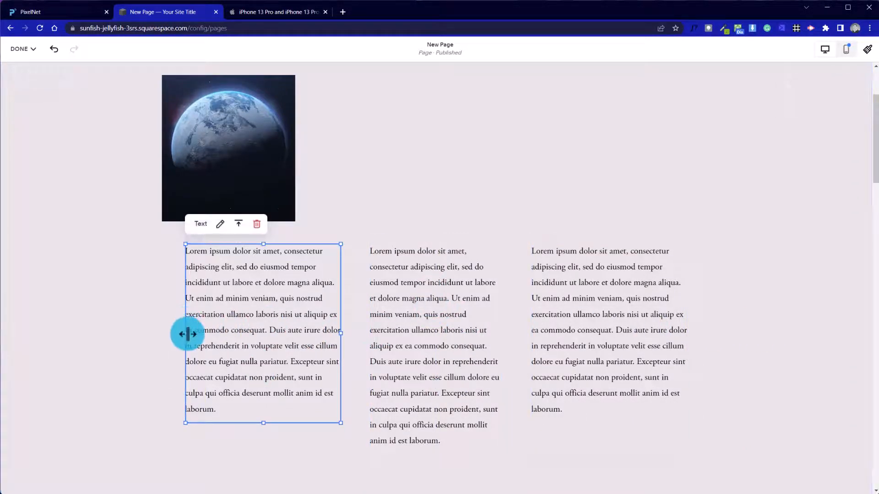
{"action": "left_click_drag", "start_coordinate": [185, 333], "coordinate": [207, 334]}
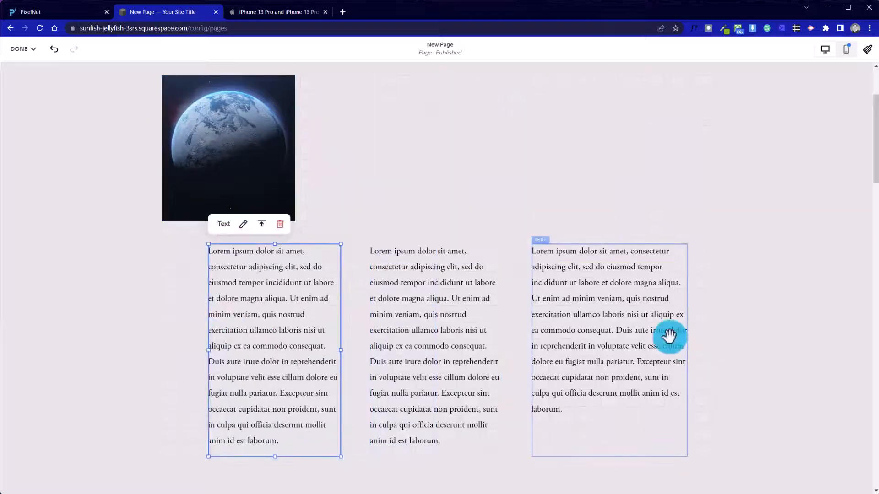
Narrow the right text block by one grid column from its right edge and clear the selection.
{"action": "left_click", "coordinate": [684, 334]}
{"action": "left_click", "coordinate": [690, 357]}
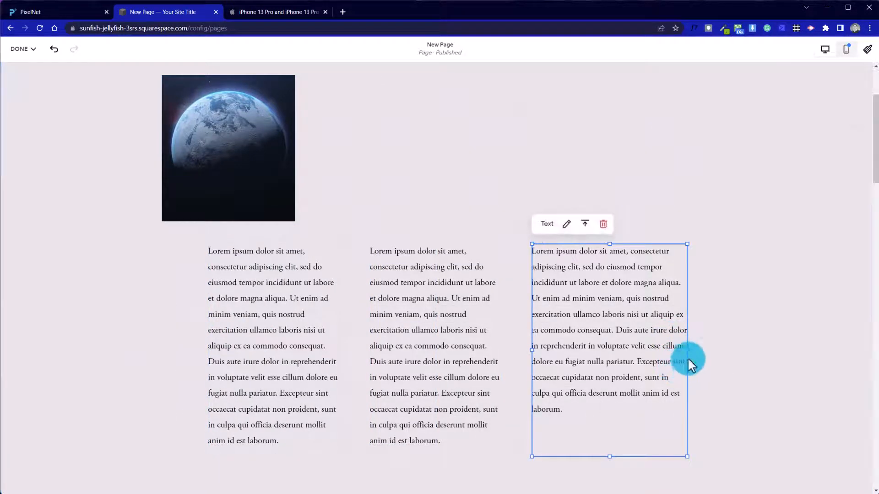
{"action": "left_click_drag", "start_coordinate": [686, 353], "coordinate": [671, 352]}
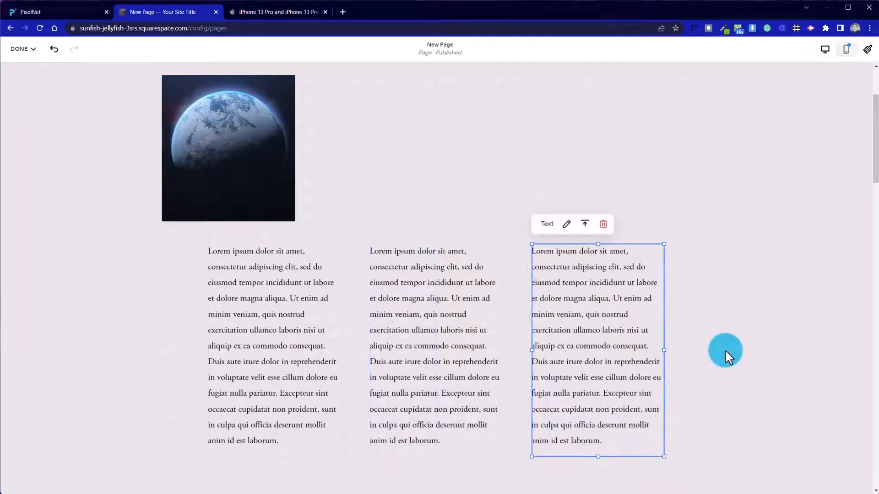
{"action": "left_click", "coordinate": [725, 352]}
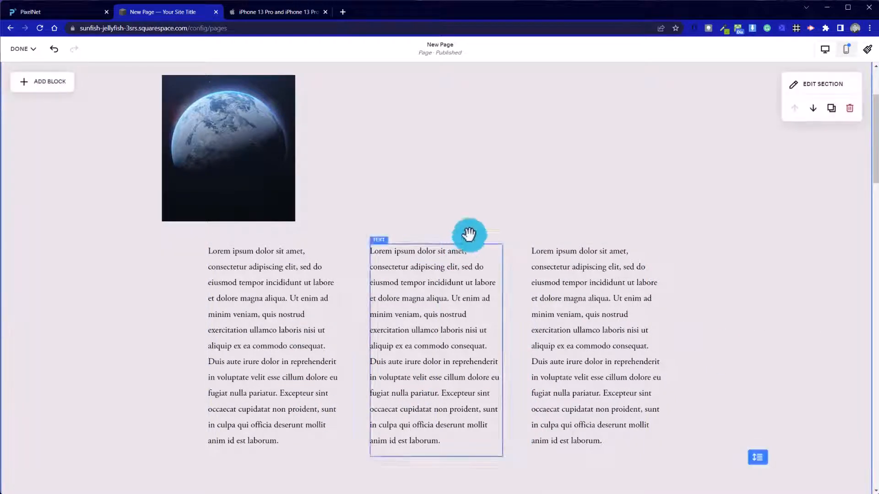
Shorten the left block's text by deleting everything after "et dolore magna aliqua.".
{"action": "scroll", "coordinate": [180, 402], "scroll_direction": "down", "scroll_amount": 3}
{"action": "scroll", "coordinate": [181, 401], "scroll_direction": "up", "scroll_amount": 3}
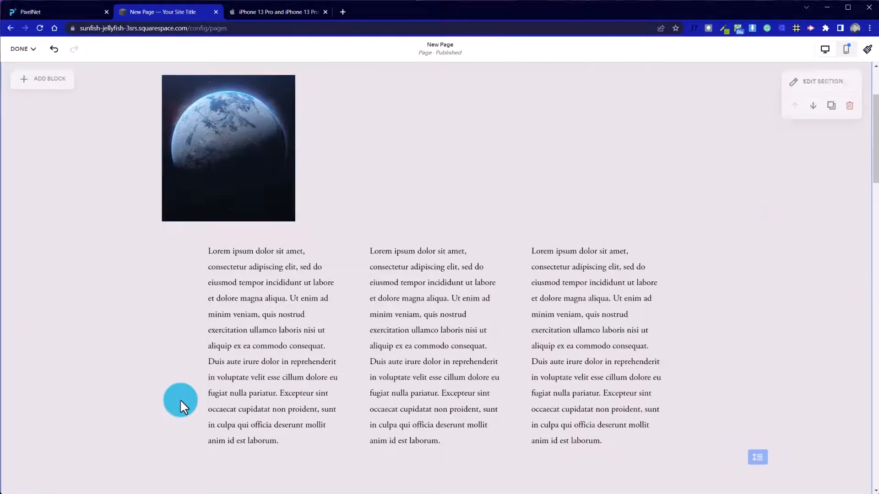
{"action": "double_click", "coordinate": [294, 315]}
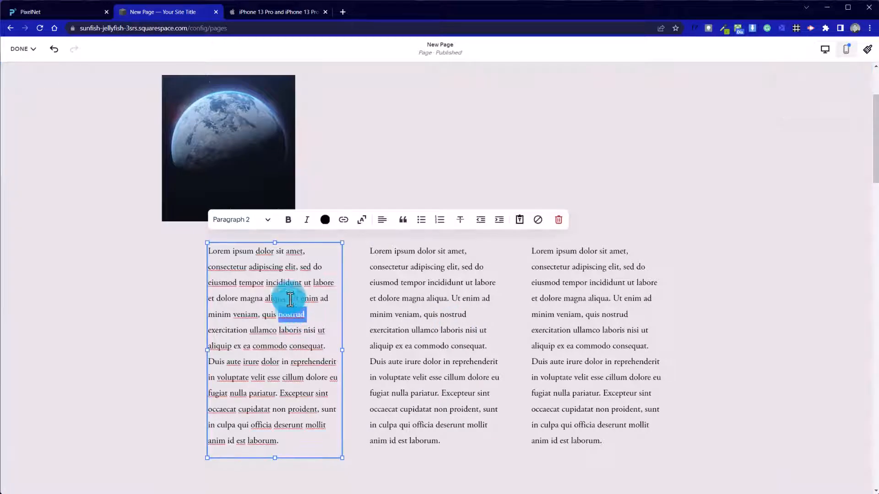
{"action": "left_click_drag", "start_coordinate": [293, 299], "coordinate": [320, 441]}
{"action": "key", "text": "BackSpace"}
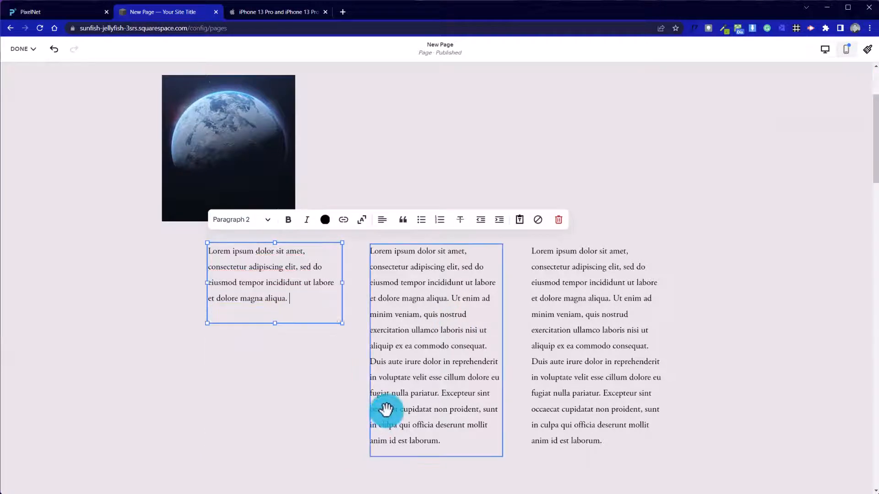
{"action": "key", "text": "Escape"}
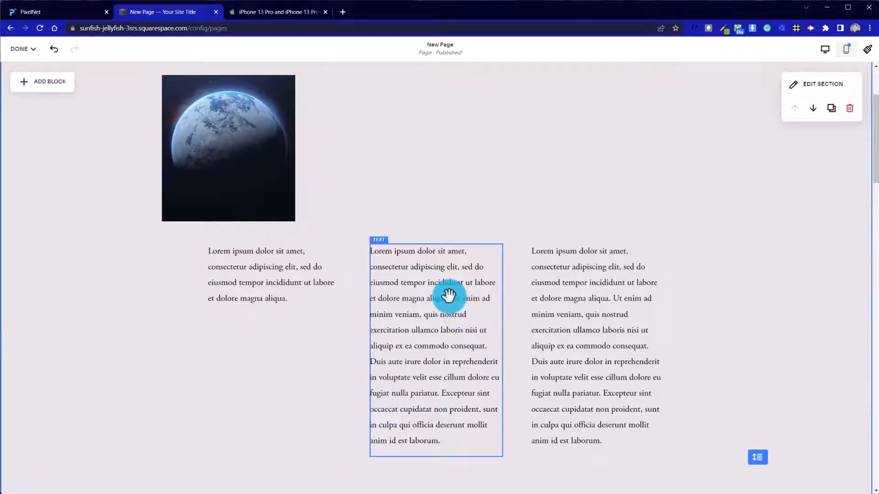
Delete the middle block's text from "Ut enim ad" to the end.
{"action": "left_click", "coordinate": [448, 296]}
{"action": "left_click_drag", "start_coordinate": [452, 300], "coordinate": [476, 447]}
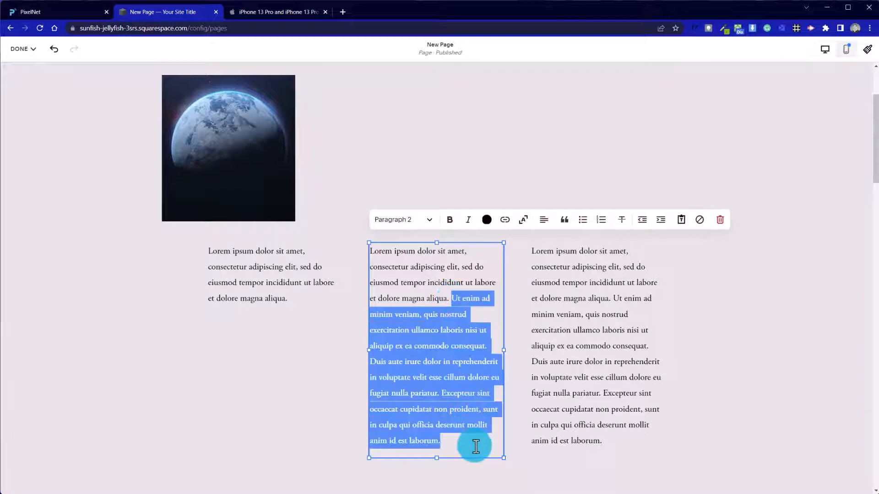
{"action": "key", "text": "BackSpace"}
Trim the right block's text to end at "et dolore magna aliqua." and close its design settings.
{"action": "left_click", "coordinate": [602, 309]}
{"action": "left_click", "coordinate": [612, 304]}
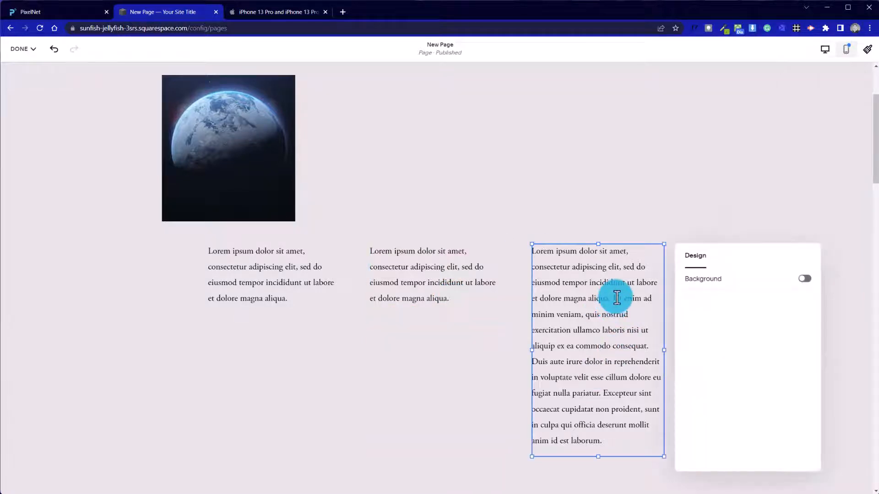
{"action": "left_click_drag", "start_coordinate": [616, 300], "coordinate": [641, 438]}
{"action": "key", "text": "BackSpace"}
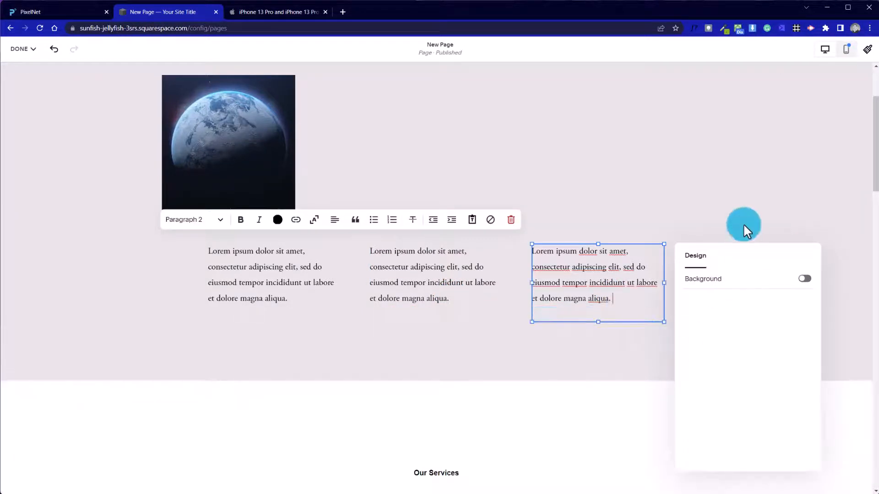
{"action": "left_click", "coordinate": [743, 210]}
Move the planet image directly above the left text column, aligned with its edges, and select it.
{"action": "scroll", "coordinate": [293, 373], "scroll_direction": "up", "scroll_amount": 1}
{"action": "scroll", "coordinate": [282, 378], "scroll_direction": "up", "scroll_amount": 2}
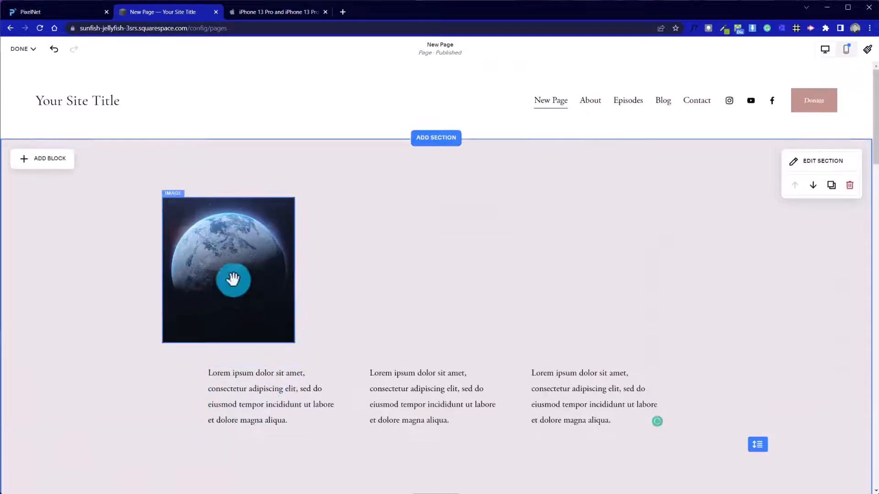
{"action": "left_click_drag", "start_coordinate": [233, 281], "coordinate": [287, 337]}
{"action": "left_click", "coordinate": [183, 394]}
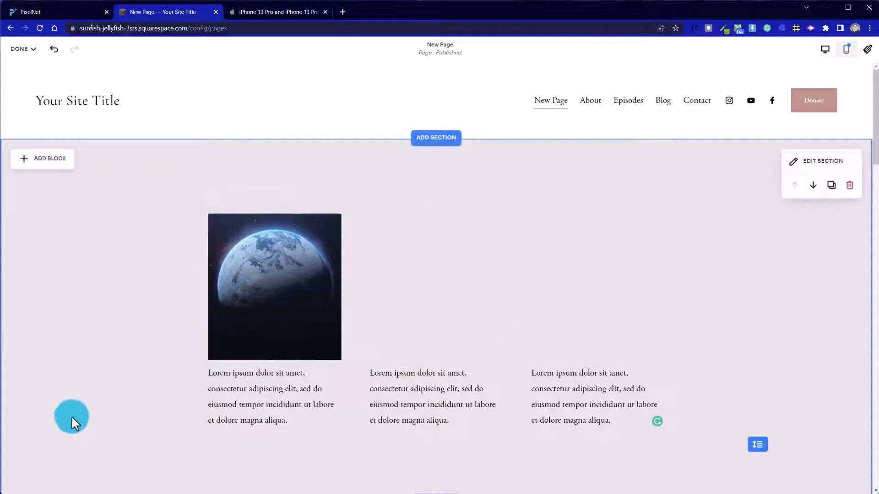
{"action": "left_click", "coordinate": [281, 309]}
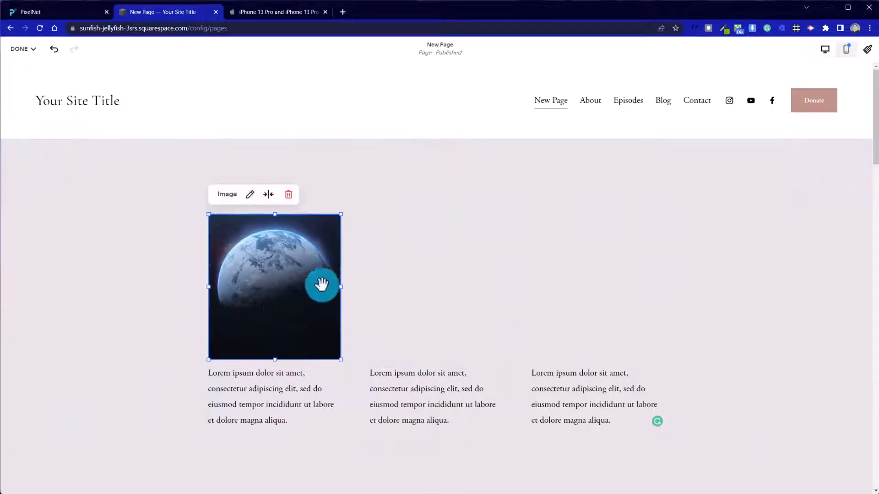
Add two empty image blocks to the section containing the three text columns.
{"action": "left_click", "coordinate": [395, 339]}
{"action": "left_click", "coordinate": [38, 155]}
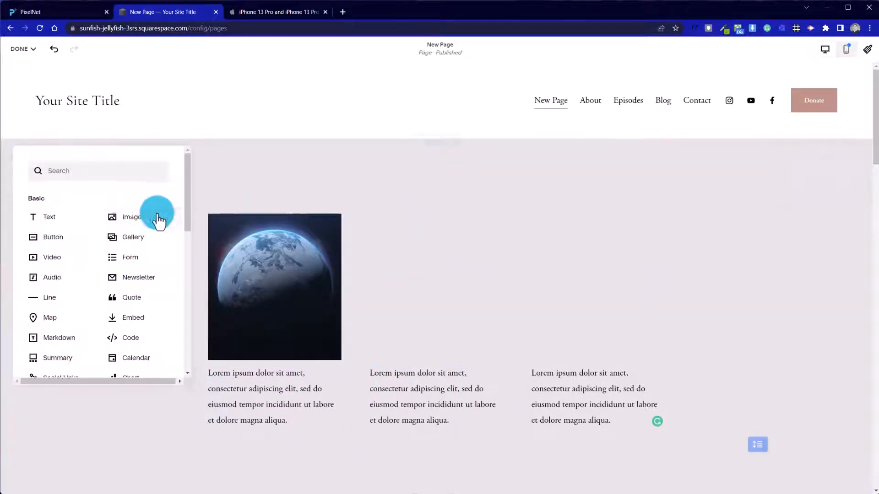
{"action": "left_click", "coordinate": [122, 220]}
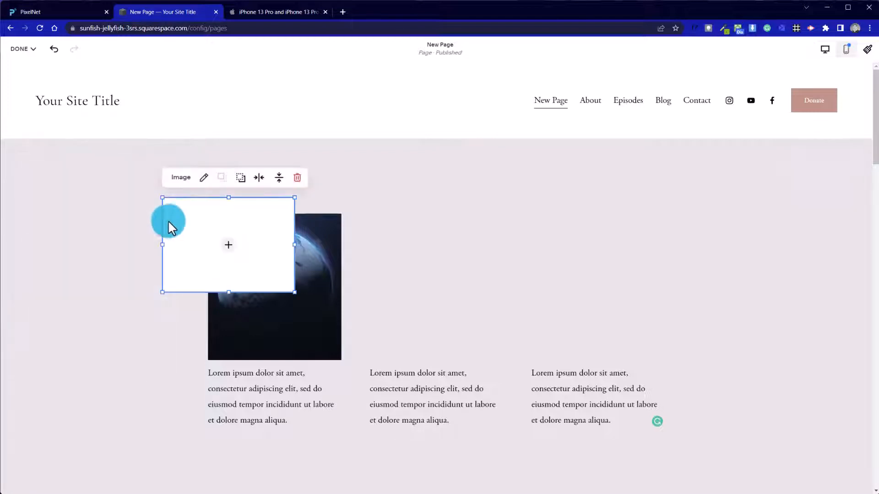
{"action": "left_click", "coordinate": [70, 182]}
{"action": "left_click", "coordinate": [54, 167]}
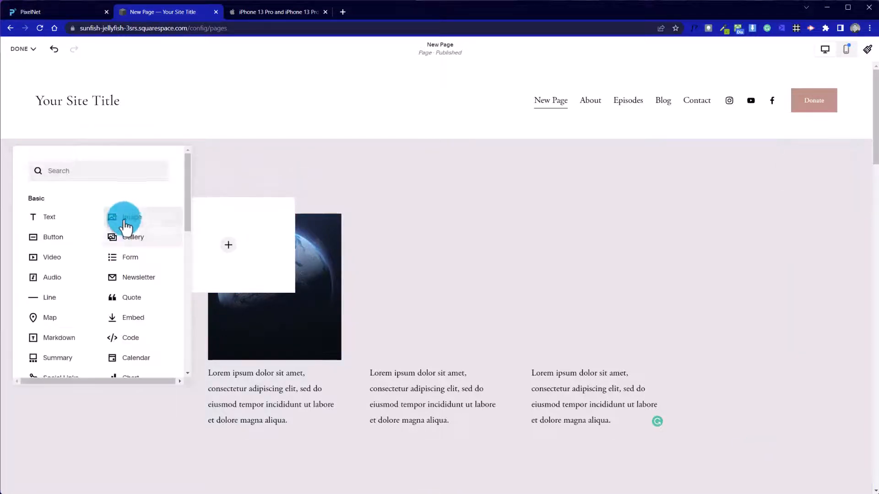
{"action": "left_click", "coordinate": [124, 220]}
{"action": "left_click", "coordinate": [72, 236]}
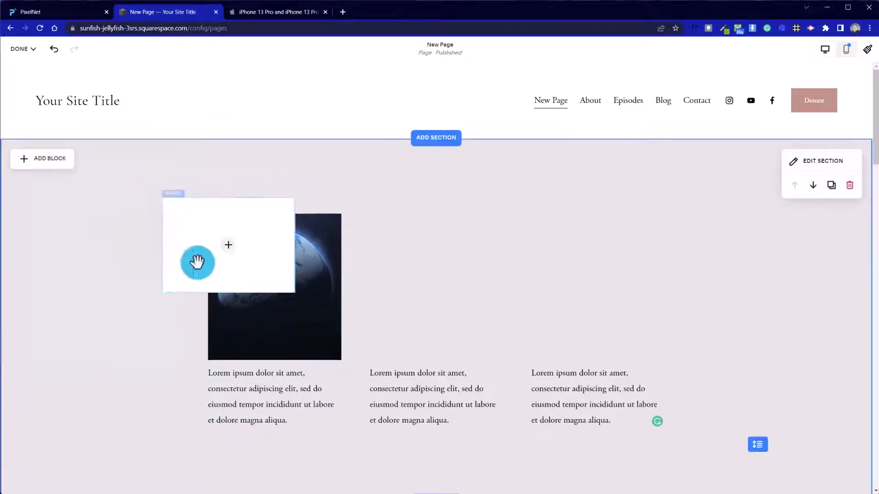
Place the empty image blocks above the middle and right text columns and stretch both down to match the planet image's height.
{"action": "left_click_drag", "start_coordinate": [181, 225], "coordinate": [385, 240]}
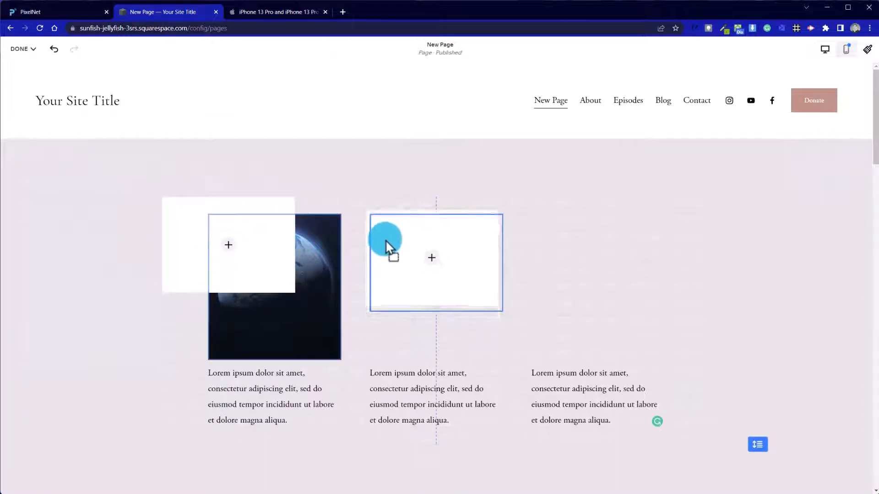
{"action": "left_click_drag", "start_coordinate": [437, 311], "coordinate": [443, 364]}
{"action": "left_click_drag", "start_coordinate": [187, 241], "coordinate": [552, 263]}
{"action": "left_click_drag", "start_coordinate": [596, 310], "coordinate": [620, 359]}
{"action": "left_click", "coordinate": [736, 350]}
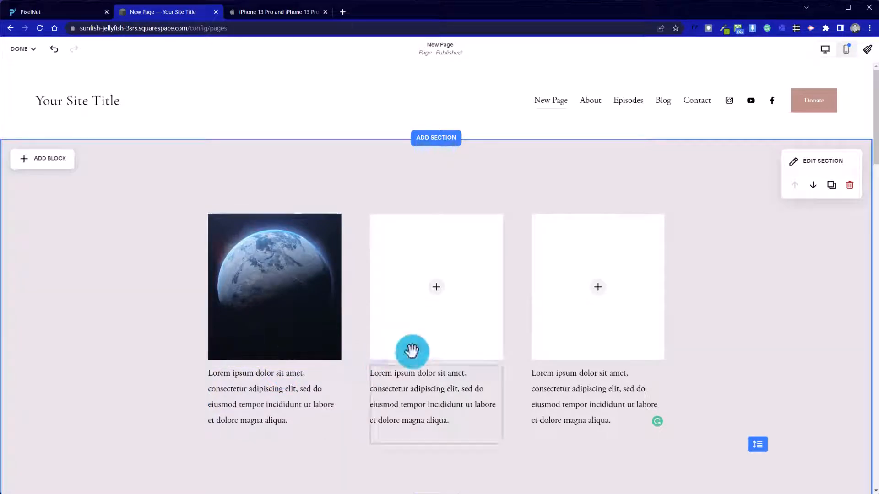
Fill the middle image block with the free stock photo of a small moon on a blue-grey gradient.
{"action": "left_click", "coordinate": [438, 286]}
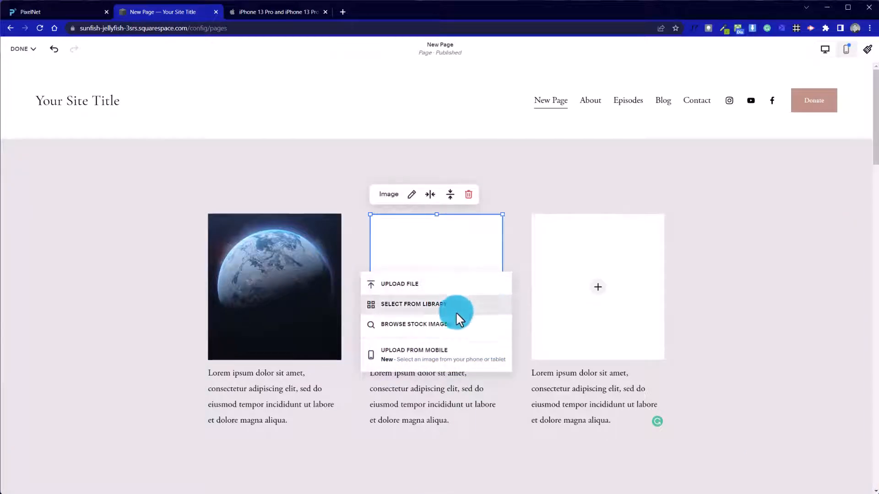
{"action": "left_click", "coordinate": [453, 324]}
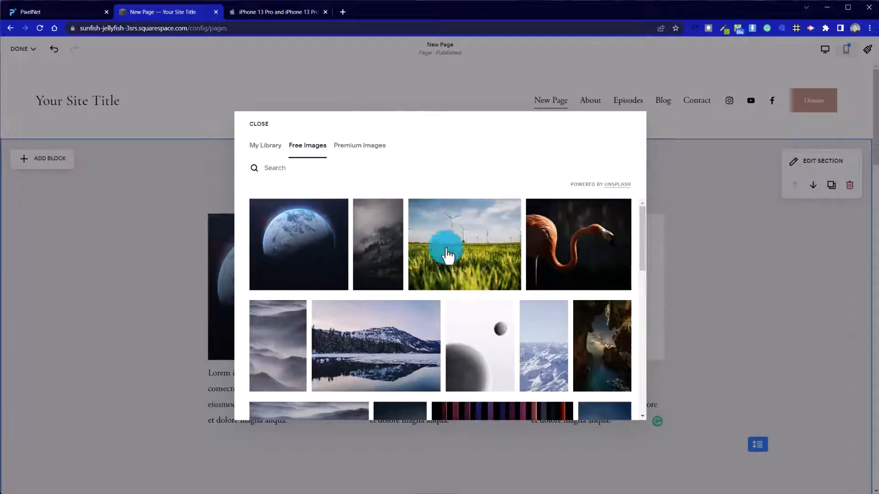
{"action": "scroll", "coordinate": [389, 280], "scroll_direction": "down", "scroll_amount": 2}
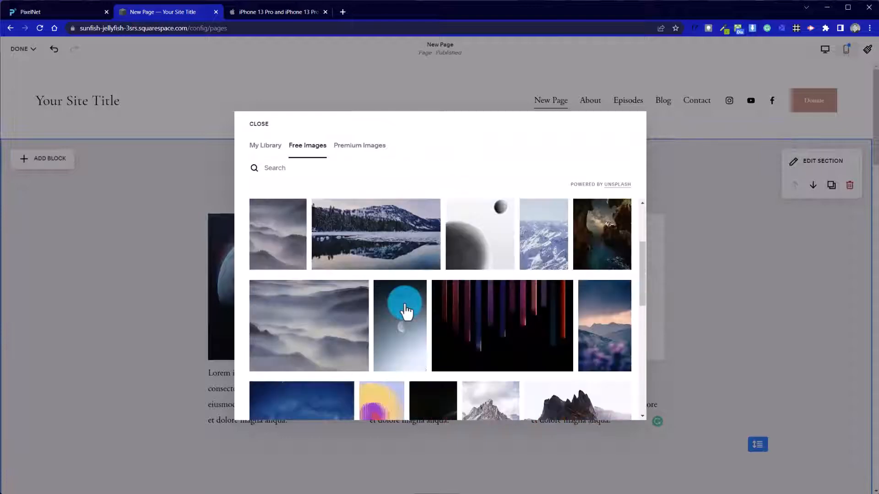
{"action": "left_click", "coordinate": [406, 339]}
{"action": "left_click", "coordinate": [565, 326]}
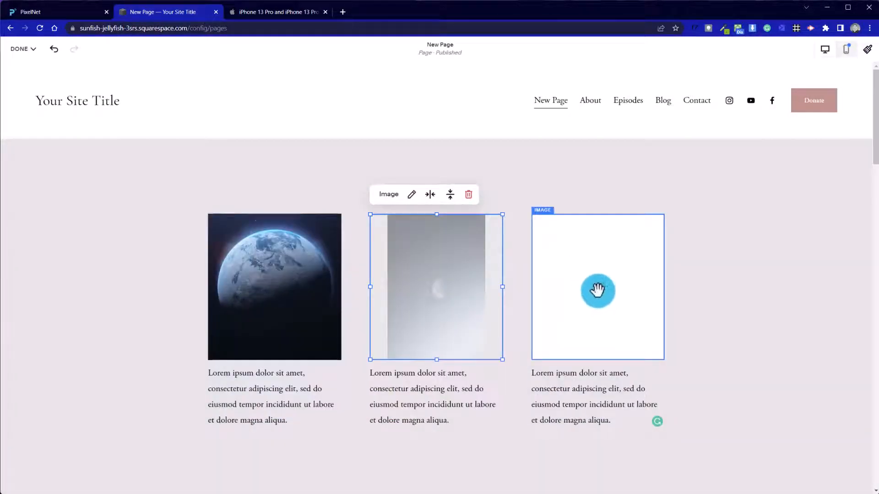
Fill the right image block with the free stock image of two grey planets on a white background.
{"action": "double_click", "coordinate": [598, 289]}
{"action": "left_click", "coordinate": [746, 270]}
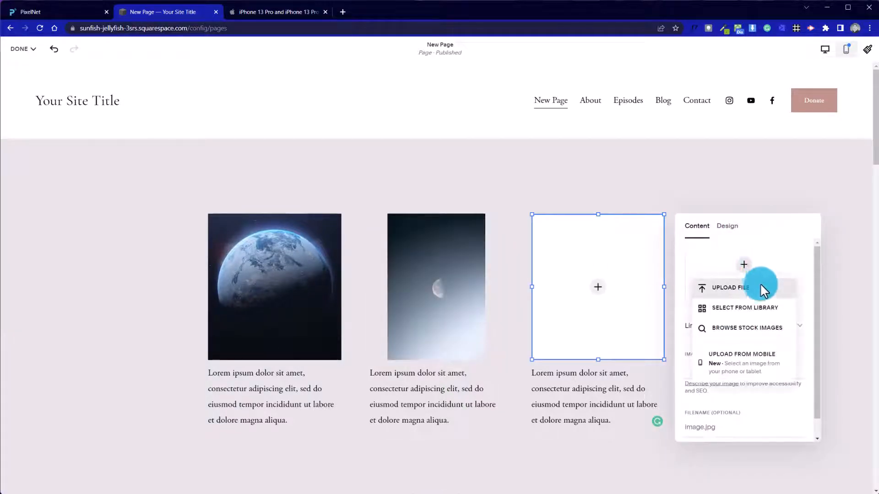
{"action": "left_click", "coordinate": [760, 328]}
{"action": "scroll", "coordinate": [507, 284], "scroll_direction": "down", "scroll_amount": 2}
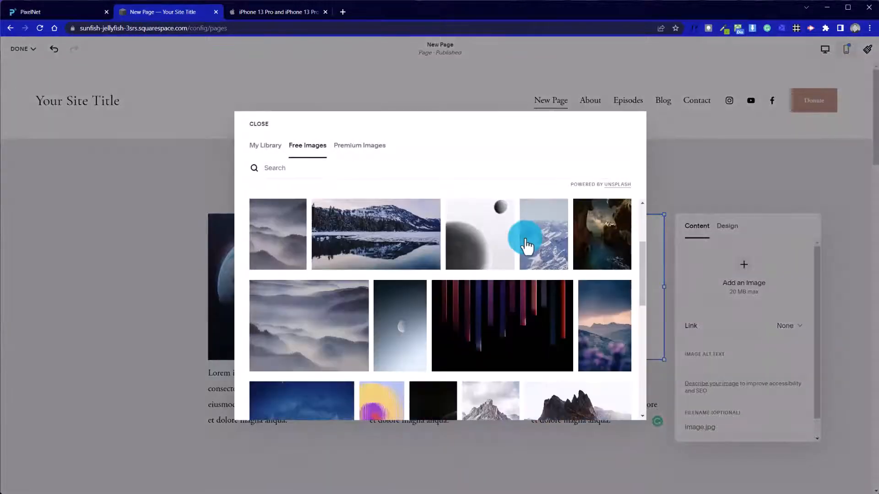
{"action": "left_click", "coordinate": [500, 253]}
{"action": "left_click", "coordinate": [540, 322]}
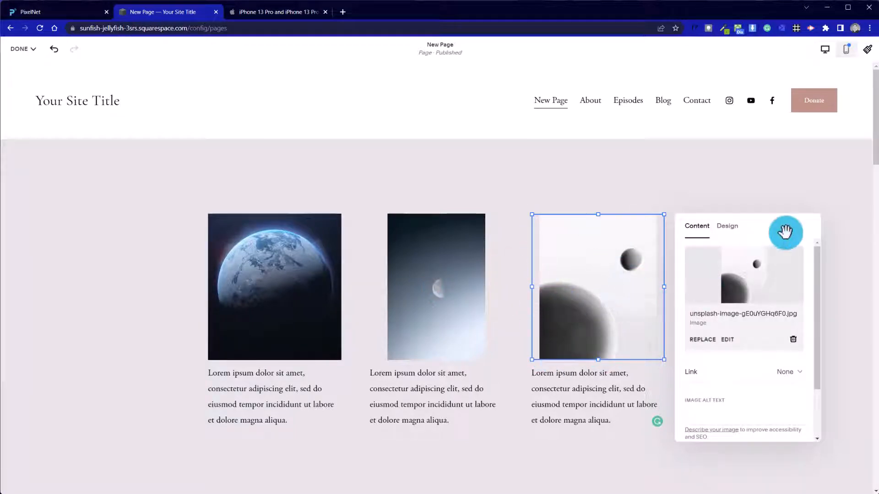
Try the Fill design on the right image, switch it to a circular Shape crop, and view the available shapes.
{"action": "left_click_drag", "start_coordinate": [783, 235], "coordinate": [388, 194]}
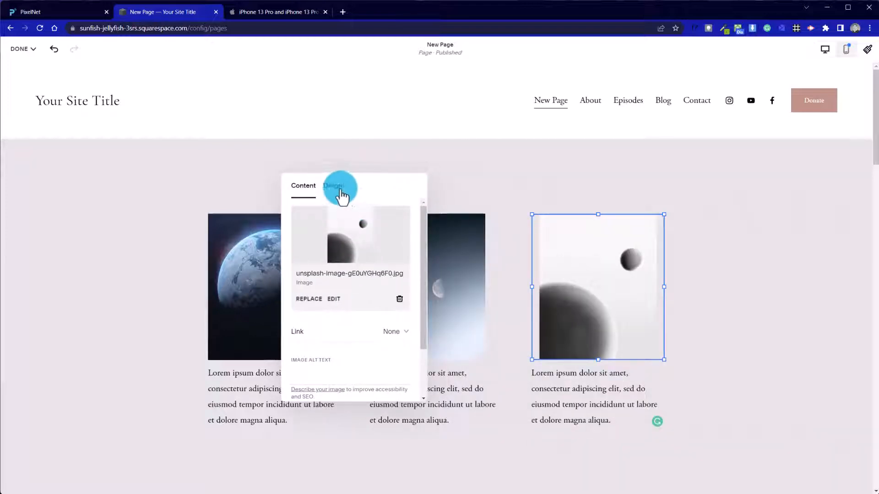
{"action": "left_click", "coordinate": [334, 186]}
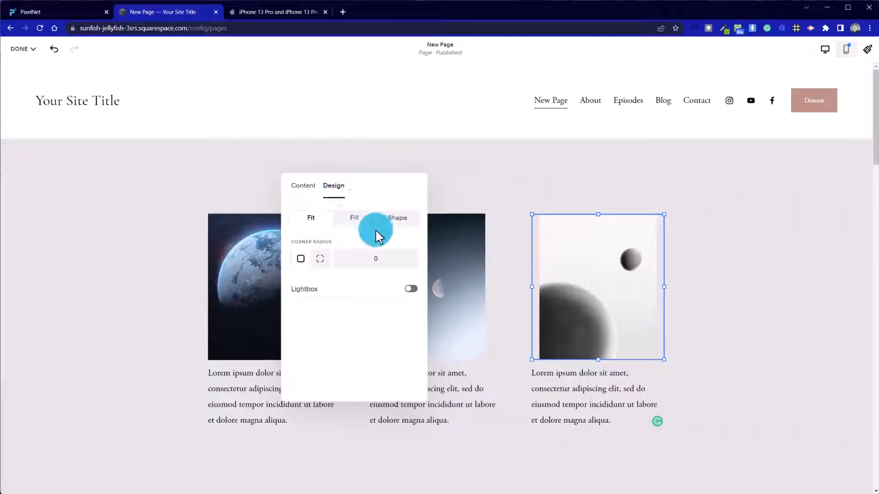
{"action": "left_click", "coordinate": [316, 187]}
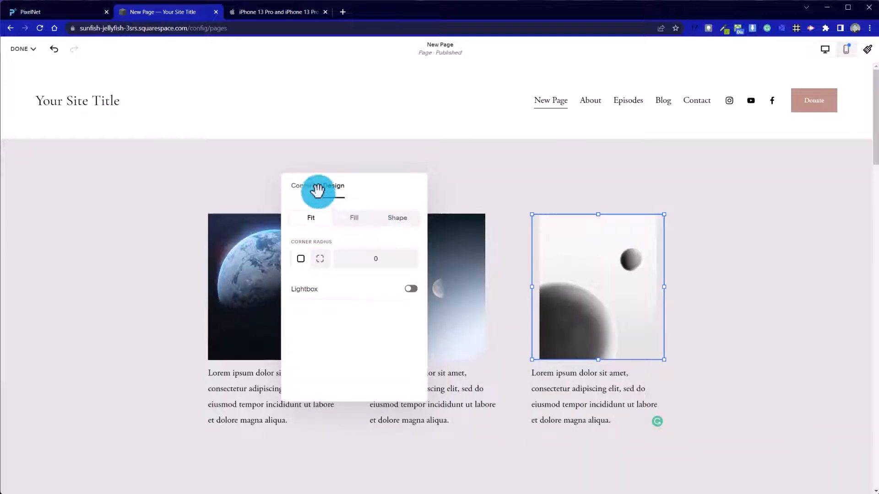
{"action": "left_click", "coordinate": [354, 218]}
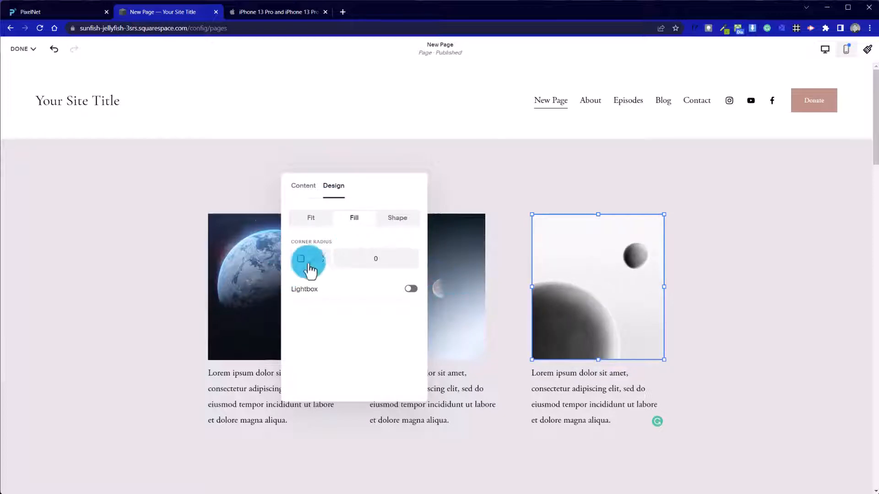
{"action": "left_click", "coordinate": [396, 219]}
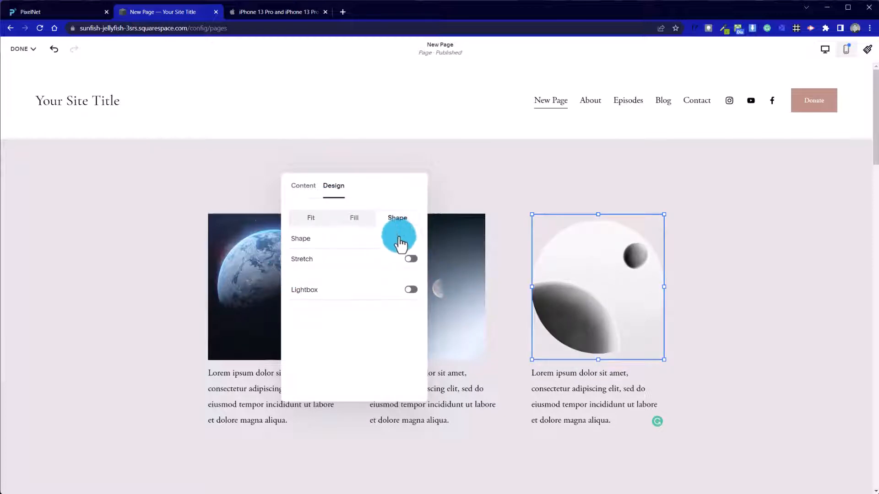
{"action": "left_click", "coordinate": [410, 240]}
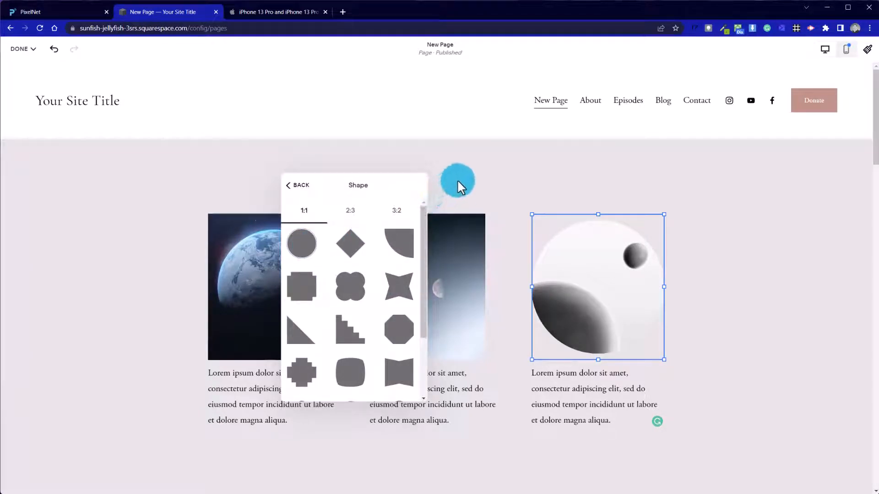
Apply the circular Shape design to the middle moon image.
{"action": "left_click", "coordinate": [449, 248]}
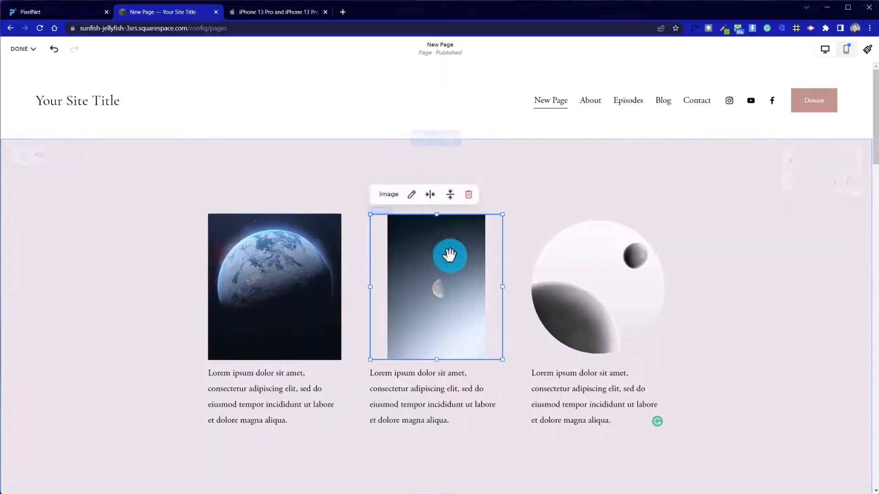
{"action": "left_click", "coordinate": [413, 197]}
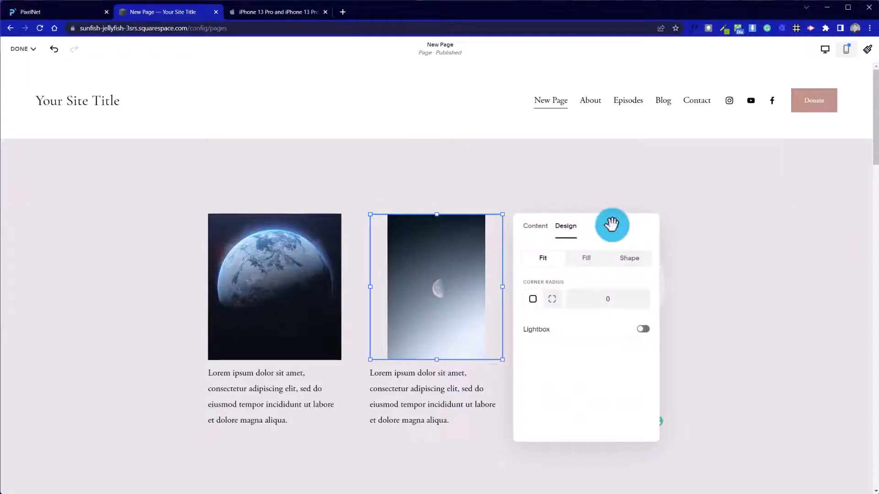
{"action": "left_click_drag", "start_coordinate": [614, 223], "coordinate": [255, 196]}
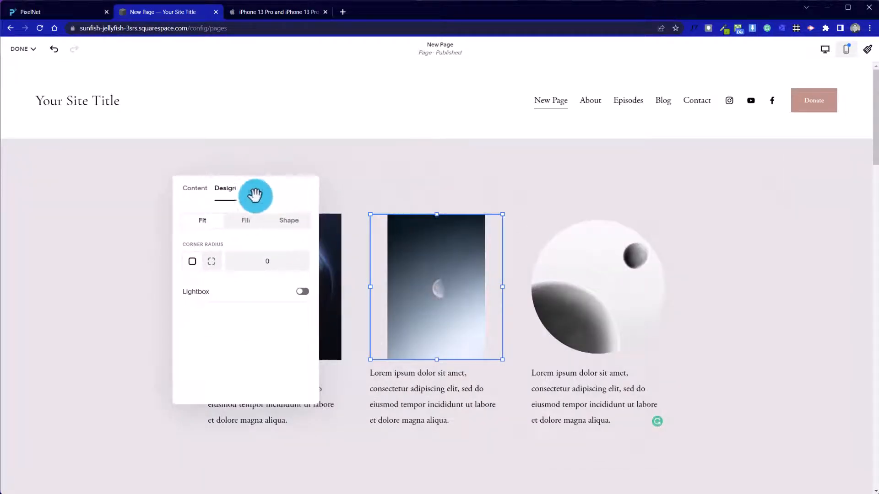
{"action": "left_click", "coordinate": [287, 223]}
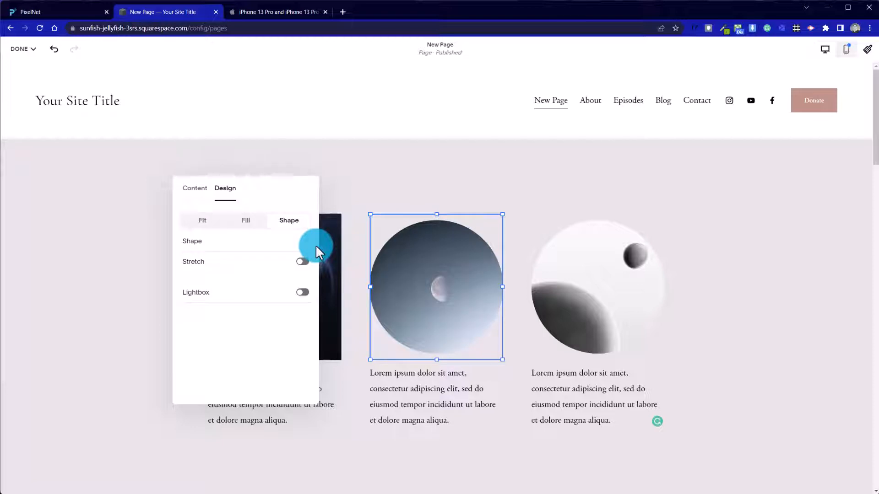
{"action": "left_click", "coordinate": [354, 174]}
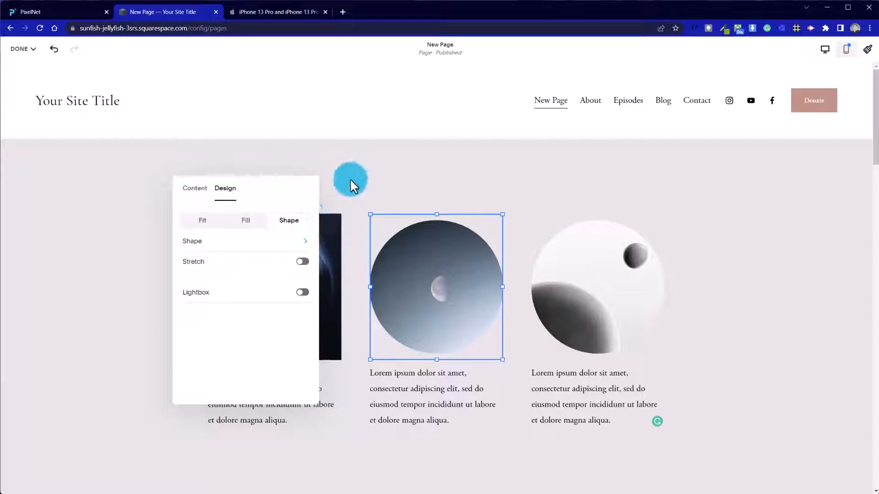
Apply the circular Shape design to the left planet image and close its settings.
{"action": "left_click", "coordinate": [284, 260]}
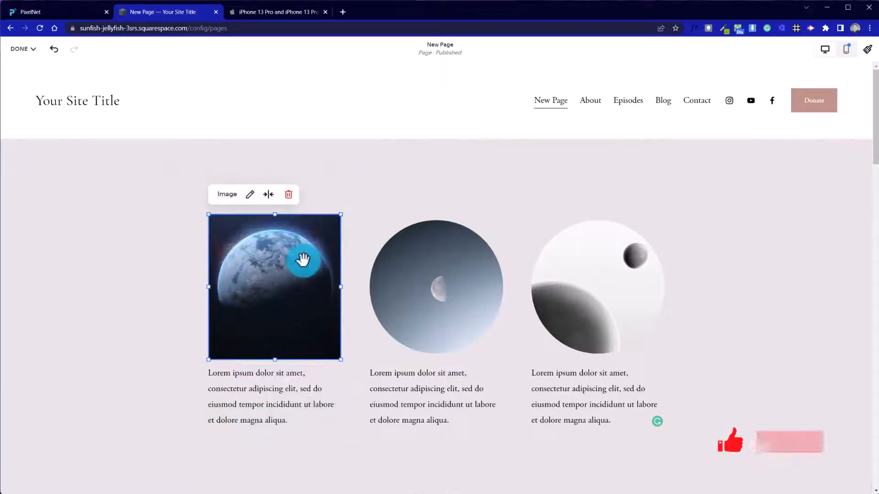
{"action": "left_click", "coordinate": [248, 201]}
{"action": "left_click", "coordinate": [404, 225]}
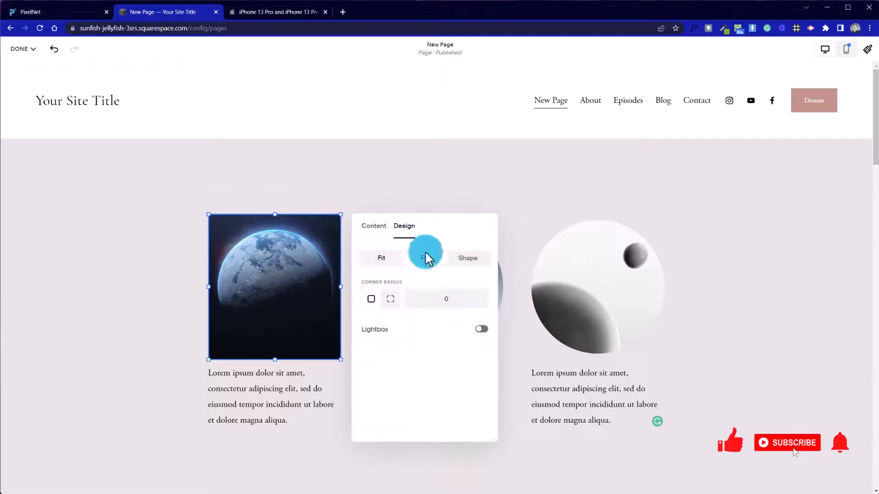
{"action": "left_click", "coordinate": [467, 258]}
{"action": "left_click", "coordinate": [109, 227]}
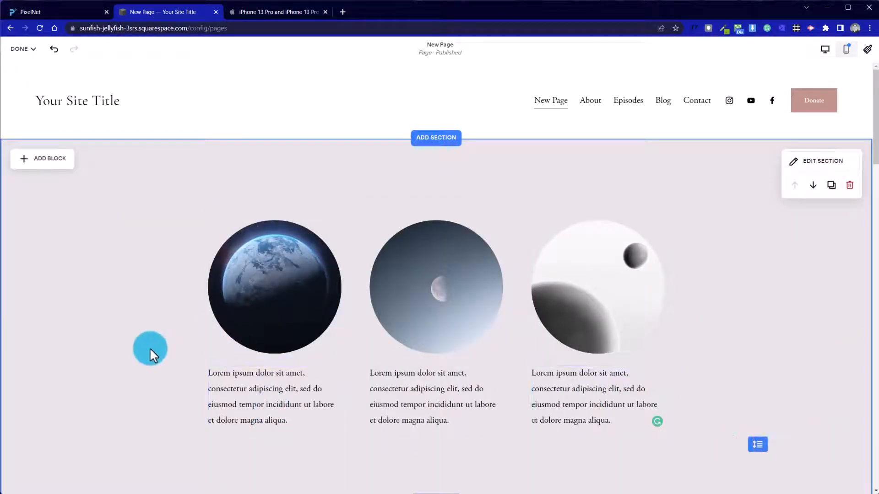
Insert the line "Title 1" above the paragraph in the left text block.
{"action": "scroll", "coordinate": [150, 347], "scroll_direction": "down", "scroll_amount": 5}
{"action": "scroll", "coordinate": [149, 347], "scroll_direction": "up", "scroll_amount": 5}
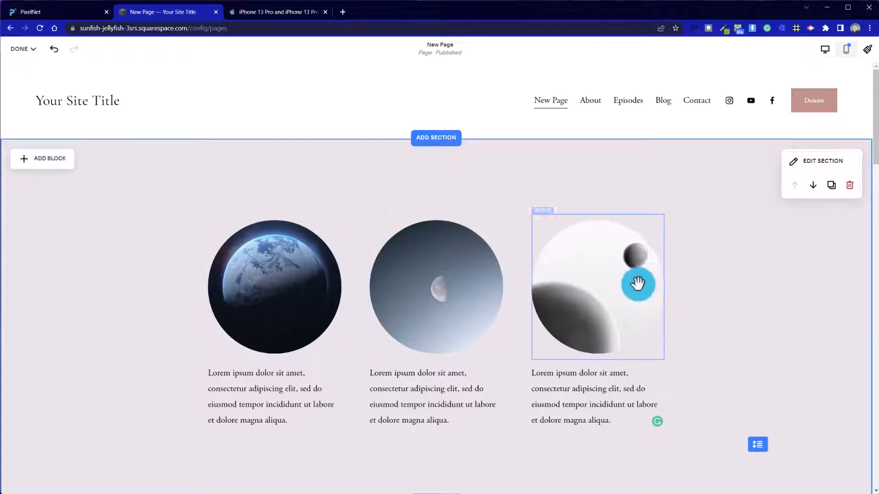
{"action": "double_click", "coordinate": [232, 374]}
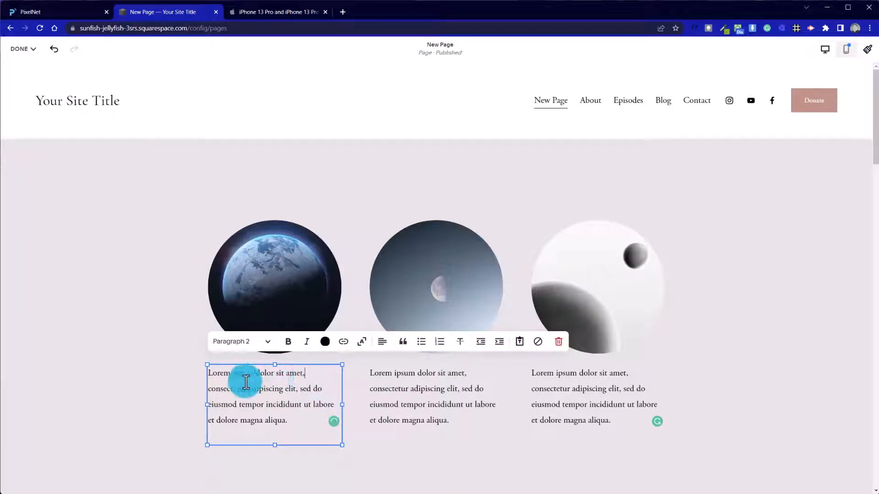
{"action": "left_click", "coordinate": [209, 373]}
{"action": "key", "text": "Return"}
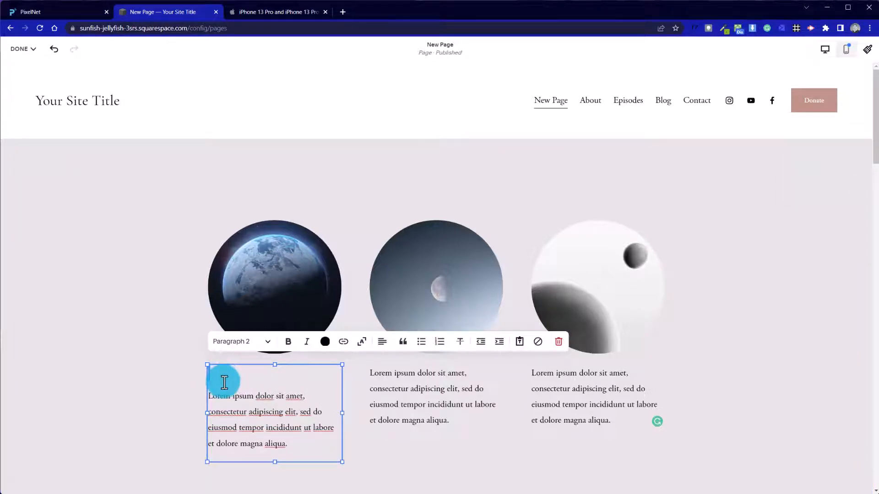
{"action": "type", "text": "Title 1"}
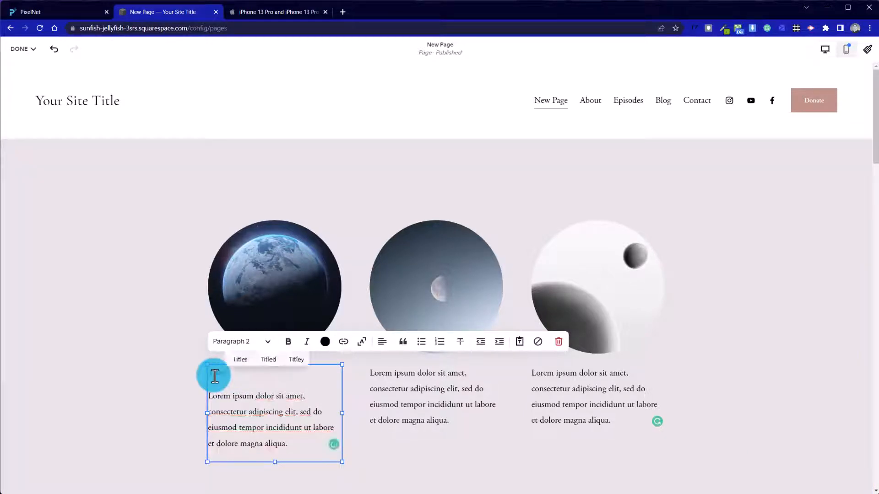
{"action": "left_click", "coordinate": [412, 392]}
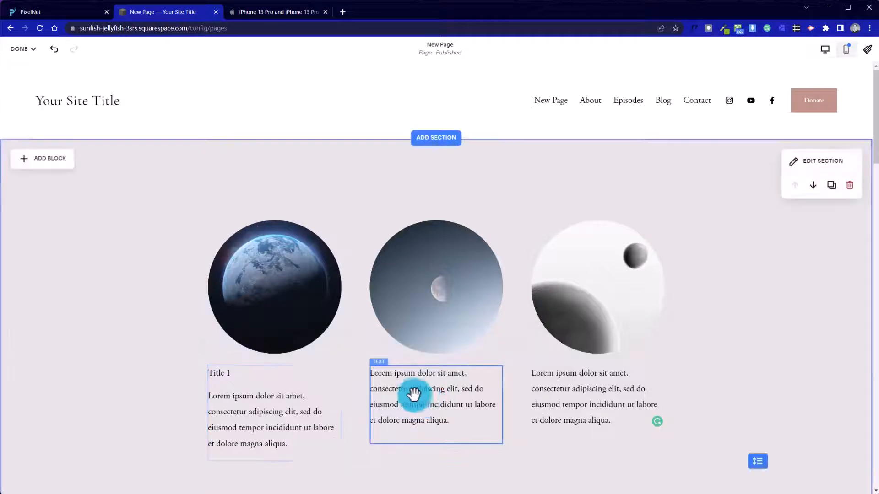
Insert the line "Title 2" above the paragraph in the middle text block.
{"action": "double_click", "coordinate": [414, 389]}
{"action": "left_click", "coordinate": [374, 378]}
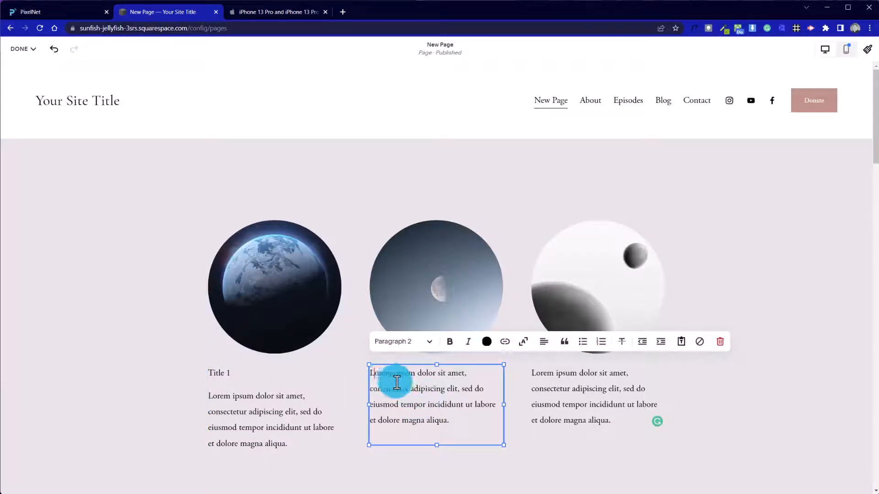
{"action": "key", "text": "Return"}
{"action": "type", "text": "T"}
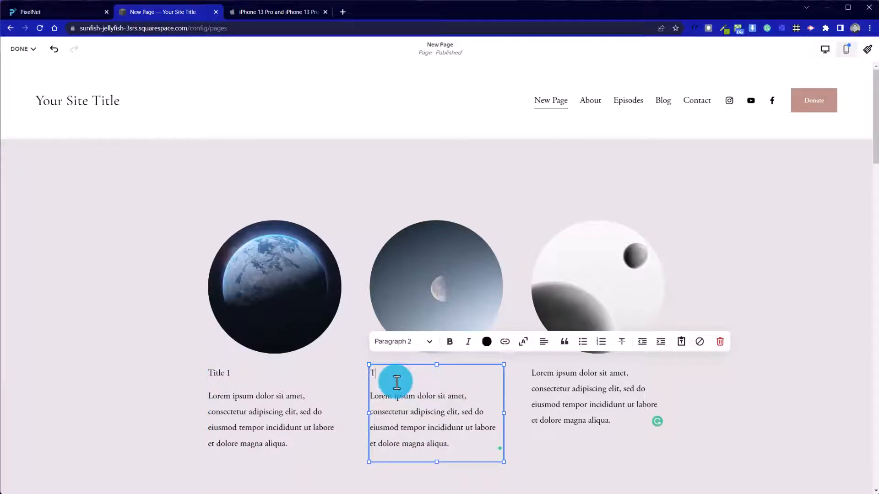
{"action": "type", "text": "itle 2"}
Insert the line "Title 3" above the paragraph in the right text block.
{"action": "left_click", "coordinate": [534, 373]}
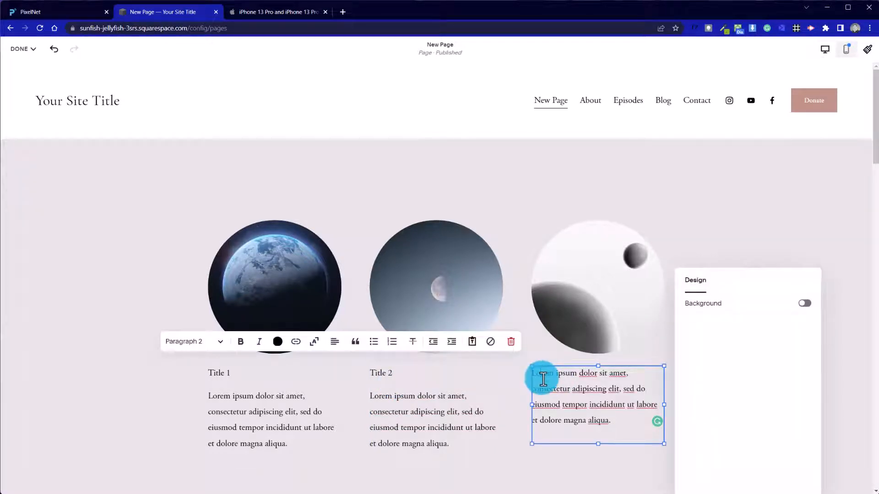
{"action": "key", "text": "Return"}
{"action": "type", "text": "T"}
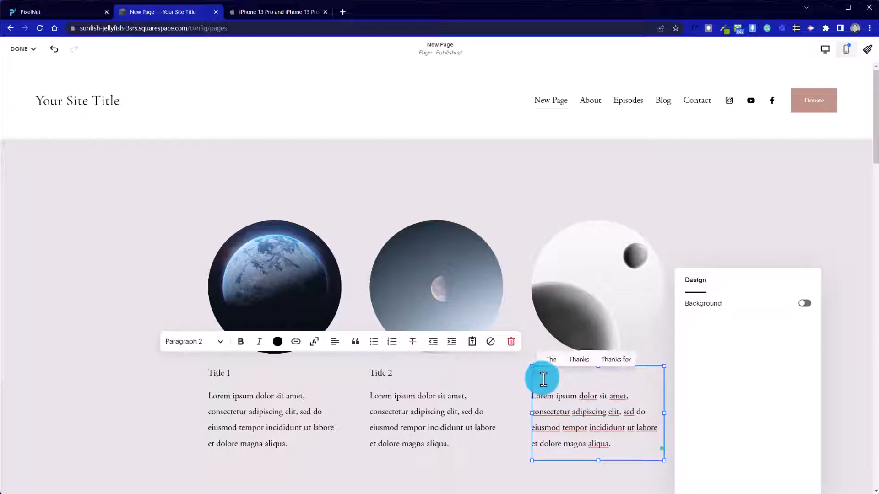
{"action": "type", "text": "itle 3"}
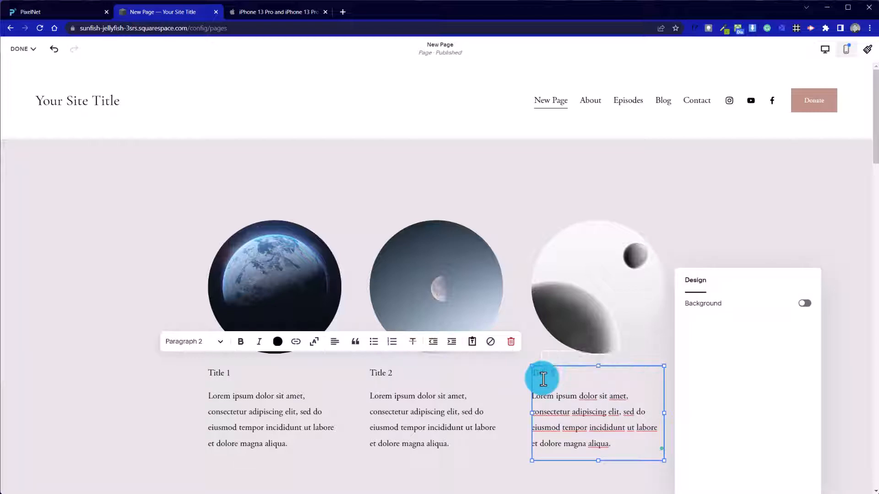
Try the Heading 3 style on the "Title 3" line, then format it as Heading 4.
{"action": "left_click_drag", "start_coordinate": [564, 377], "coordinate": [522, 371]}
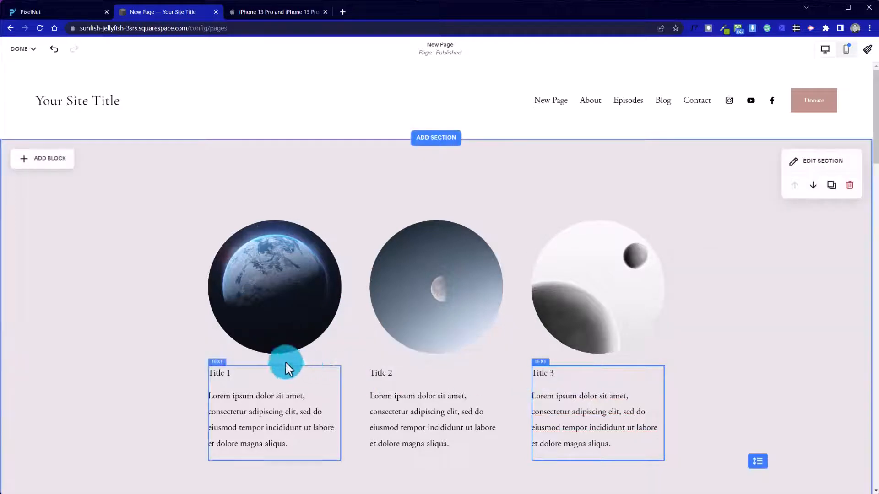
{"action": "triple_click", "coordinate": [558, 377]}
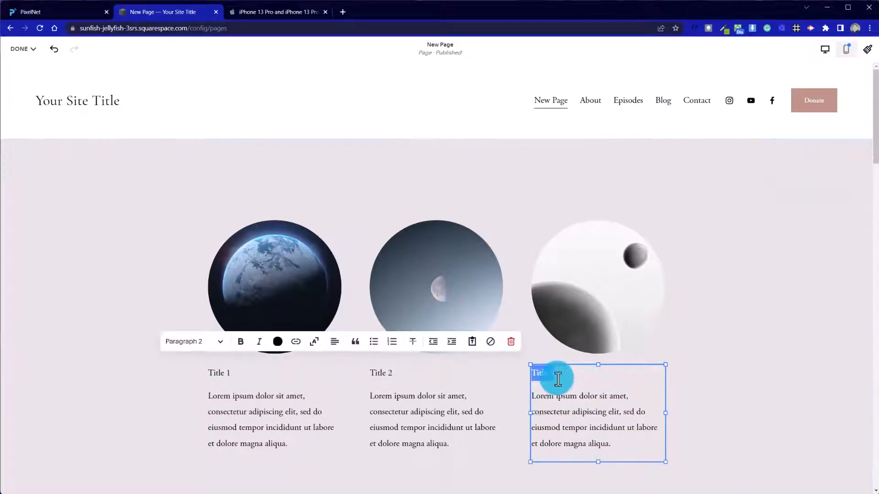
{"action": "left_click", "coordinate": [216, 349]}
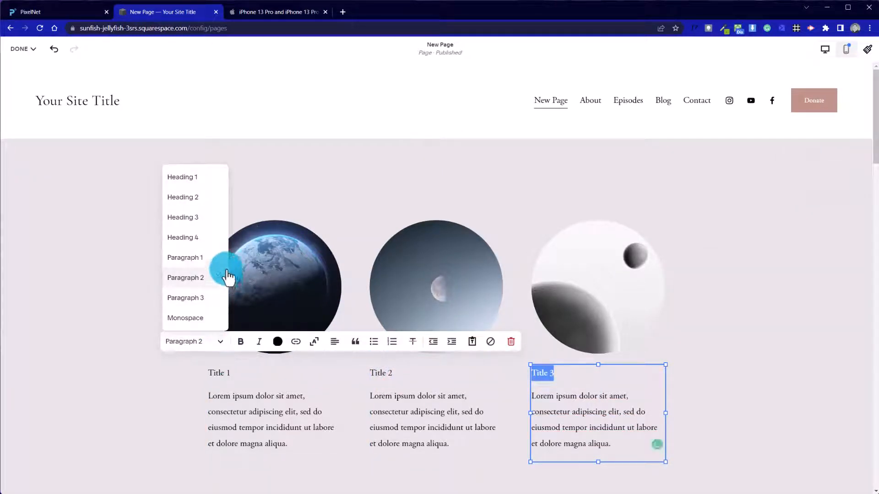
{"action": "left_click", "coordinate": [208, 219]}
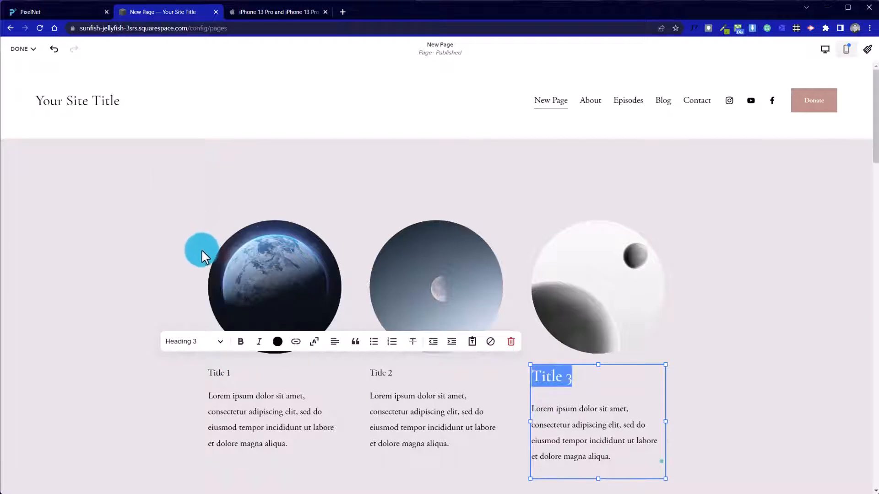
{"action": "left_click", "coordinate": [207, 341]}
{"action": "left_click", "coordinate": [196, 242]}
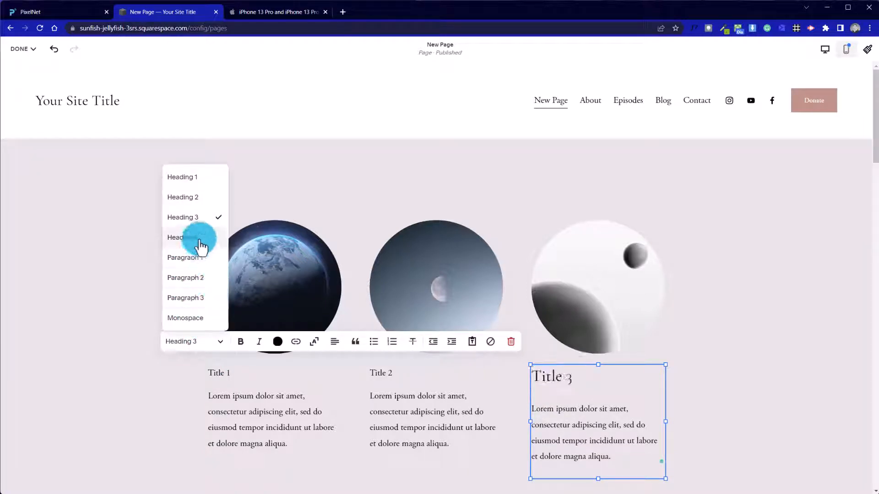
Format the "Title 2" line in the middle text block as Heading 3.
{"action": "left_click", "coordinate": [373, 405]}
{"action": "left_click", "coordinate": [379, 372]}
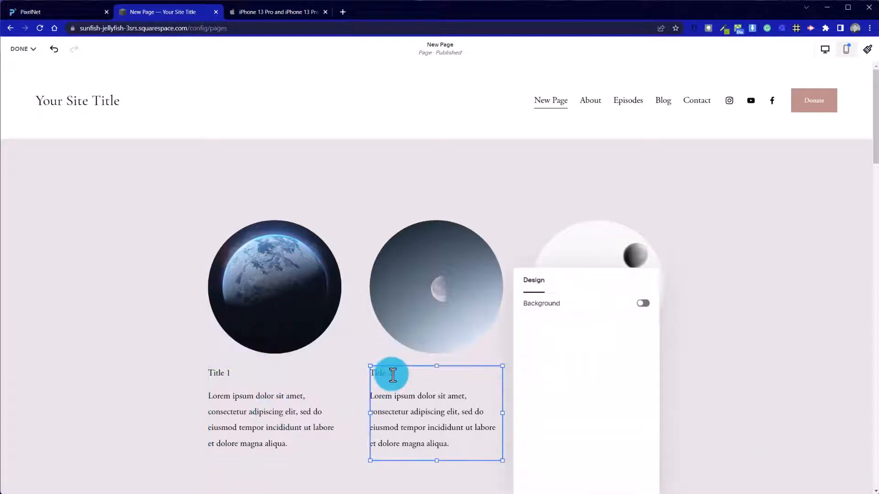
{"action": "left_click_drag", "start_coordinate": [370, 372], "coordinate": [371, 373]}
{"action": "left_click", "coordinate": [392, 375]}
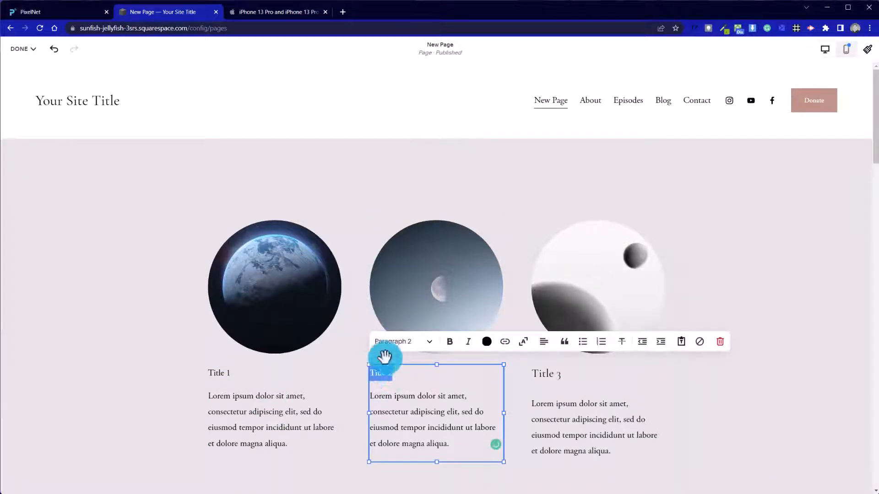
{"action": "left_click", "coordinate": [393, 343]}
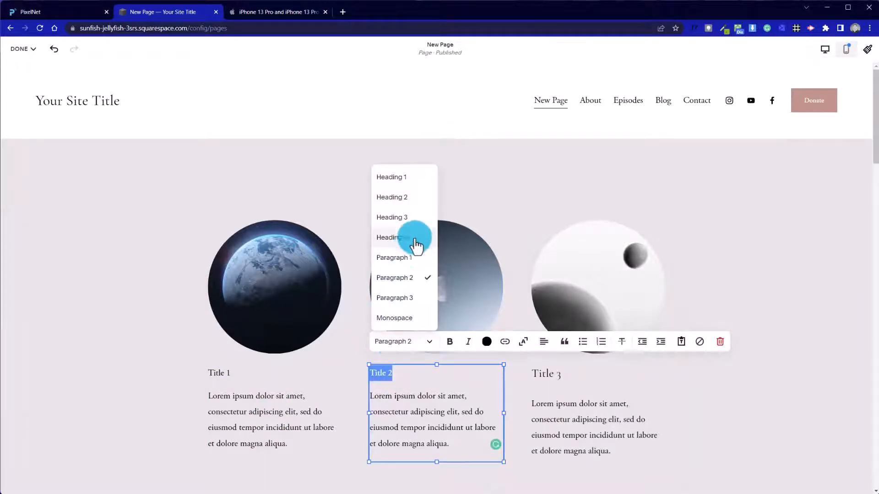
{"action": "left_click", "coordinate": [411, 217]}
{"action": "left_click", "coordinate": [308, 390]}
Change the "Title 2" line's text style to Heading 4, matching the "Title 3" line.
{"action": "left_click", "coordinate": [403, 396]}
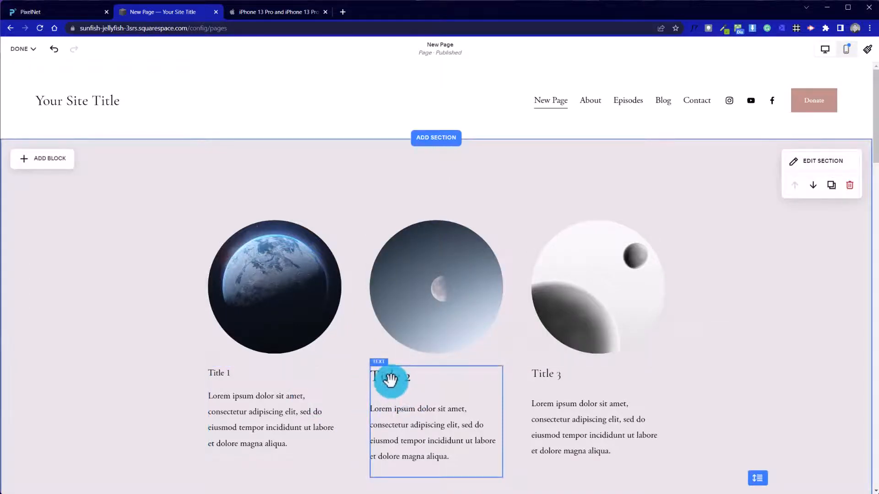
{"action": "left_click", "coordinate": [393, 377]}
{"action": "left_click_drag", "start_coordinate": [398, 379], "coordinate": [410, 377]}
{"action": "left_click", "coordinate": [395, 343]}
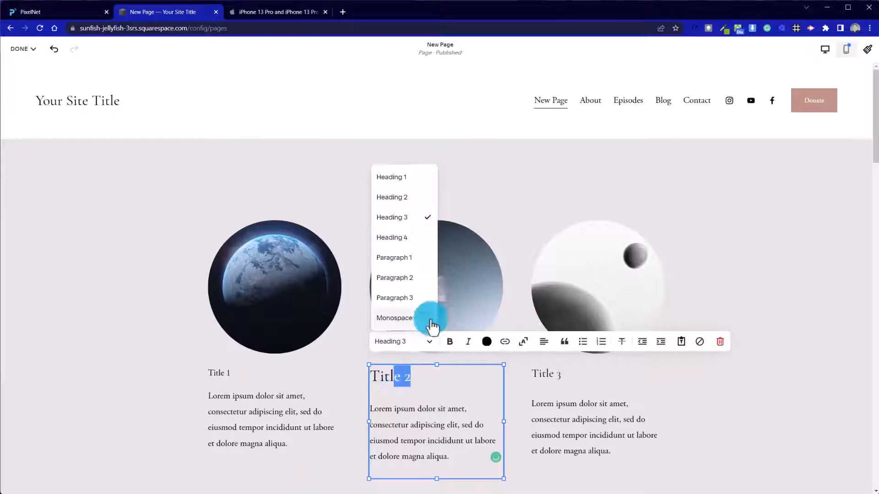
{"action": "left_click", "coordinate": [408, 239]}
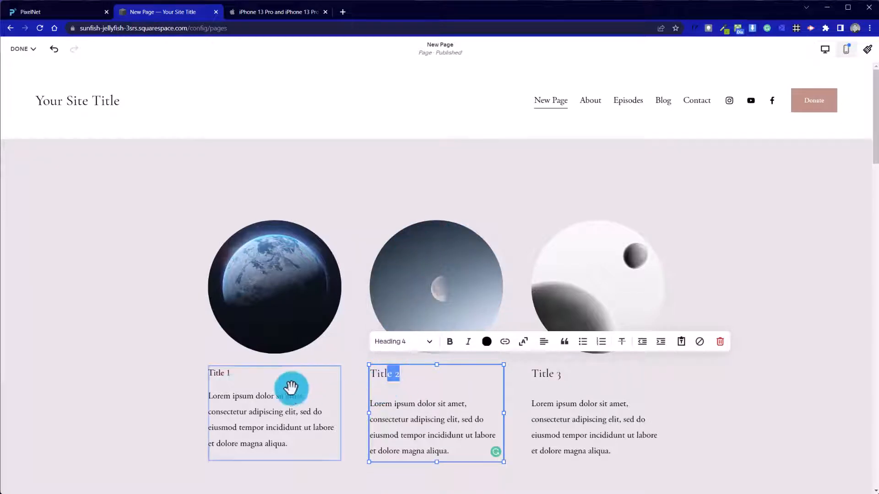
Format the "Title 1" line in the left text block as Heading 4 and leave the block's editing mode.
{"action": "left_click", "coordinate": [229, 388]}
{"action": "left_click", "coordinate": [224, 379]}
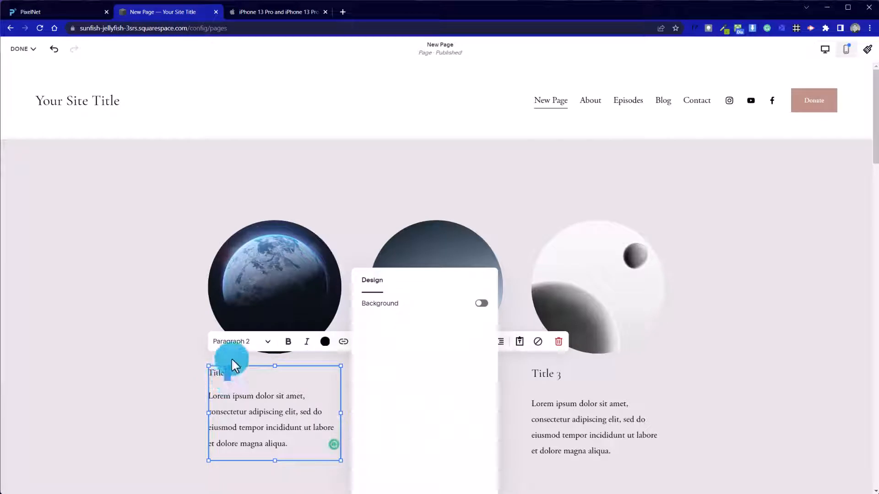
{"action": "double_click", "coordinate": [227, 373]}
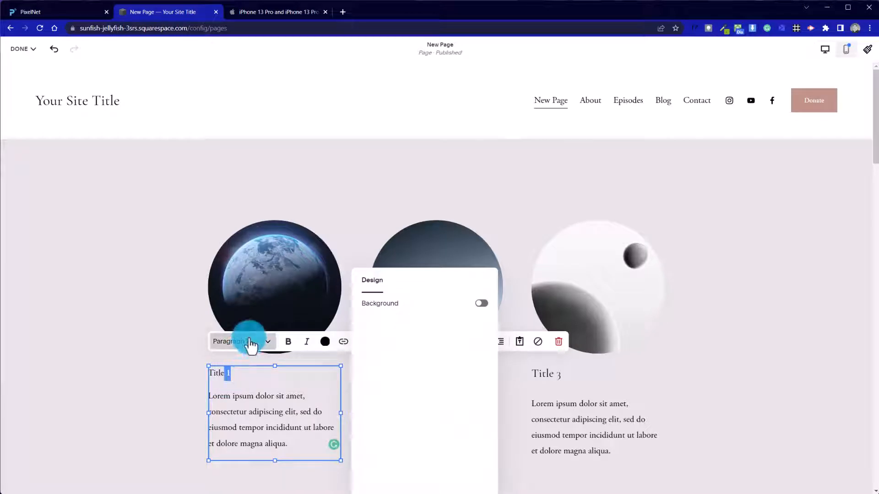
{"action": "left_click", "coordinate": [251, 344]}
{"action": "left_click", "coordinate": [252, 238]}
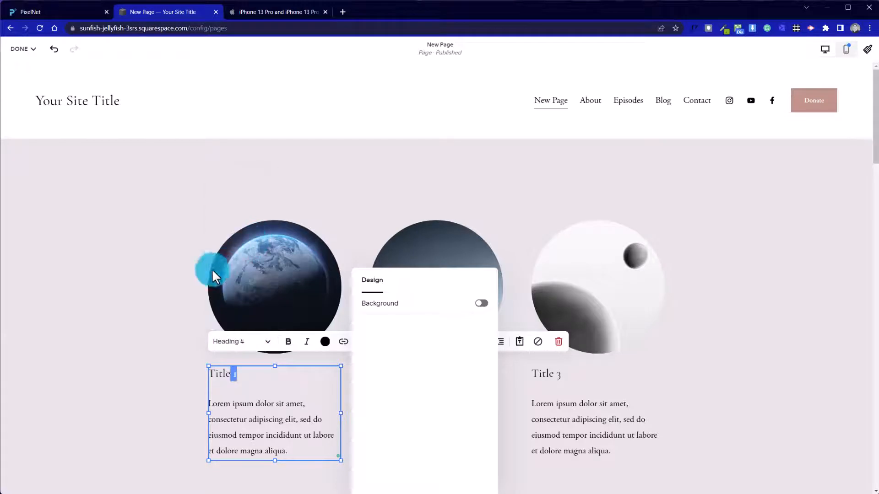
{"action": "left_click", "coordinate": [141, 297]}
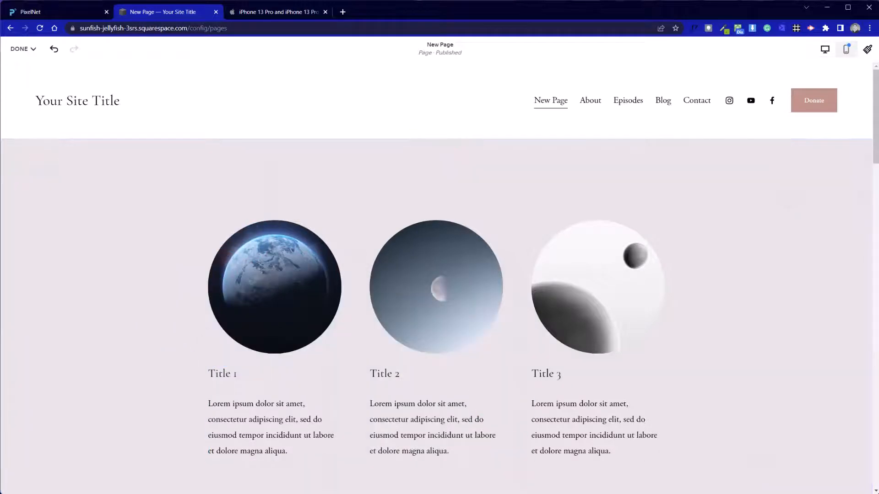
{"action": "left_click", "coordinate": [48, 314]}
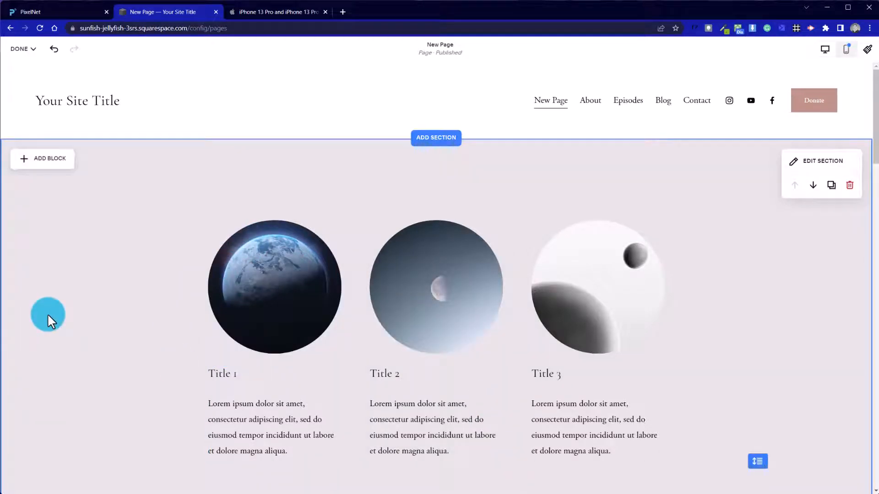
{"action": "left_click", "coordinate": [243, 374]}
{"action": "left_click_drag", "start_coordinate": [238, 376], "coordinate": [210, 376]}
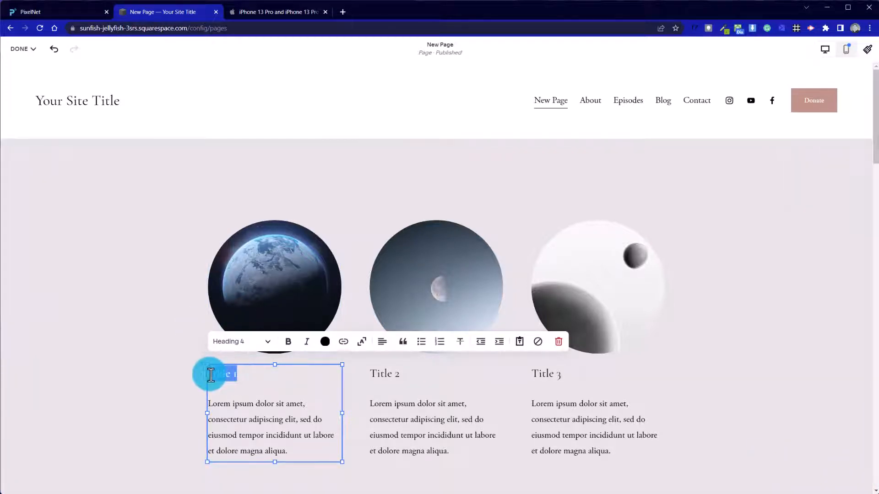
{"action": "left_click", "coordinate": [180, 402]}
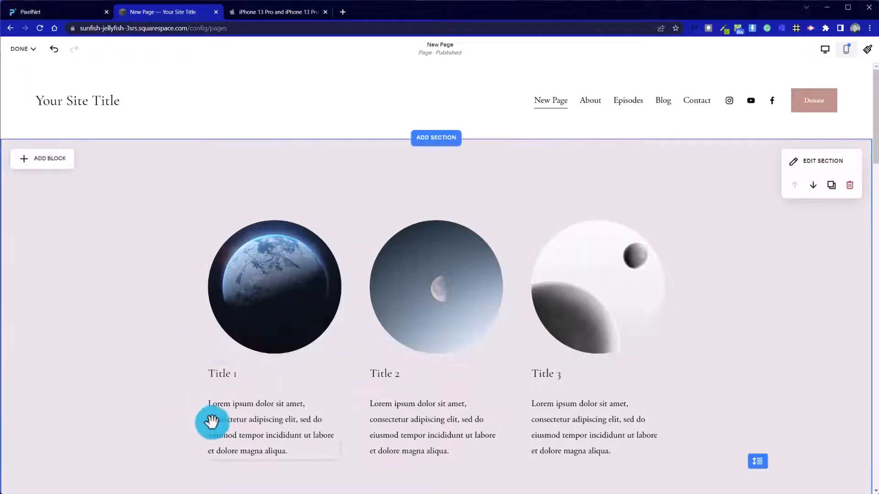
{"action": "left_click", "coordinate": [247, 412]}
{"action": "left_click_drag", "start_coordinate": [223, 404], "coordinate": [220, 374]}
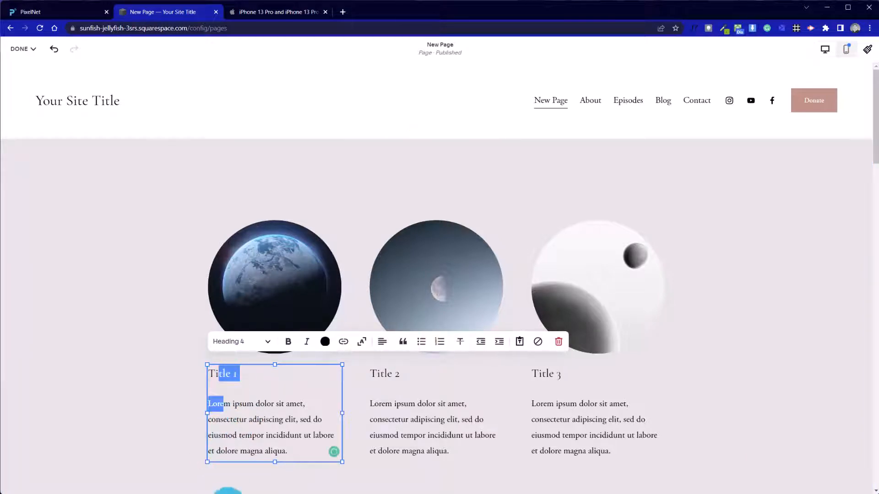
{"action": "left_click", "coordinate": [139, 341]}
Add a Button block to the planets section and place it beneath the left column's paragraph, aligned with its text.
{"action": "scroll", "coordinate": [122, 310], "scroll_direction": "down", "scroll_amount": 5}
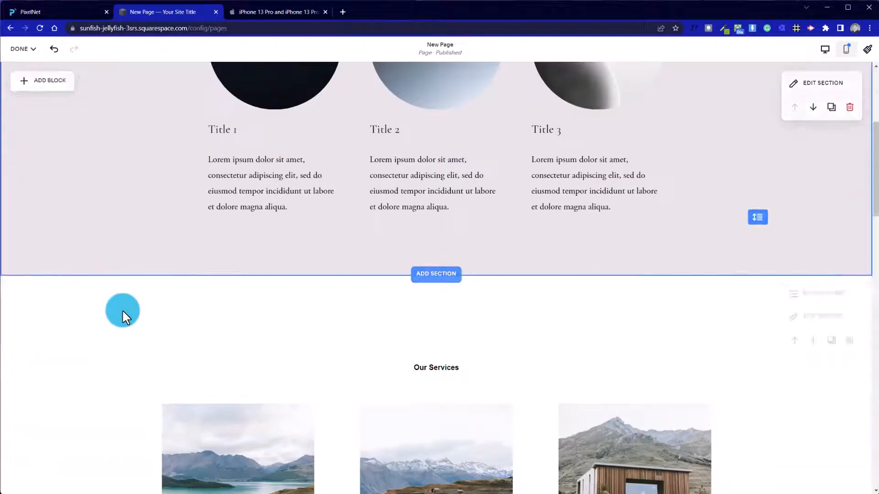
{"action": "scroll", "coordinate": [122, 309], "scroll_direction": "up", "scroll_amount": 3}
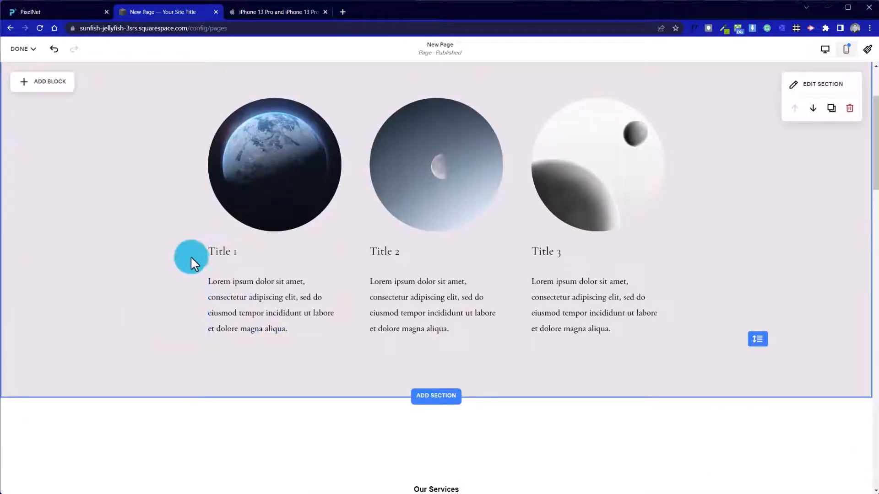
{"action": "left_click", "coordinate": [42, 87]}
{"action": "left_click", "coordinate": [89, 198]}
{"action": "left_click_drag", "start_coordinate": [173, 216], "coordinate": [246, 366]}
Add a second Button block and place it beneath the middle column's paragraph, level with the first button.
{"action": "left_click", "coordinate": [59, 91]}
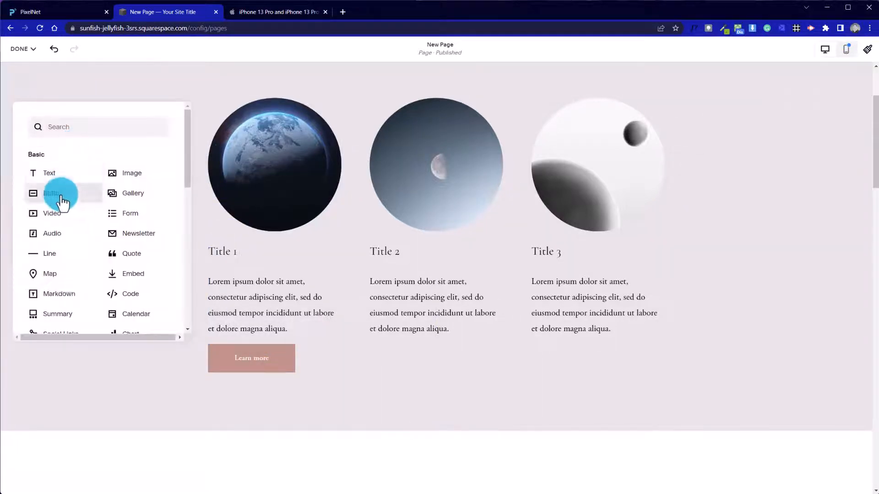
{"action": "left_click", "coordinate": [61, 197]}
{"action": "left_click_drag", "start_coordinate": [181, 203], "coordinate": [391, 360]}
Add a third Button block and place it beneath the right column's paragraph, level with the other two buttons.
{"action": "left_click", "coordinate": [22, 49]}
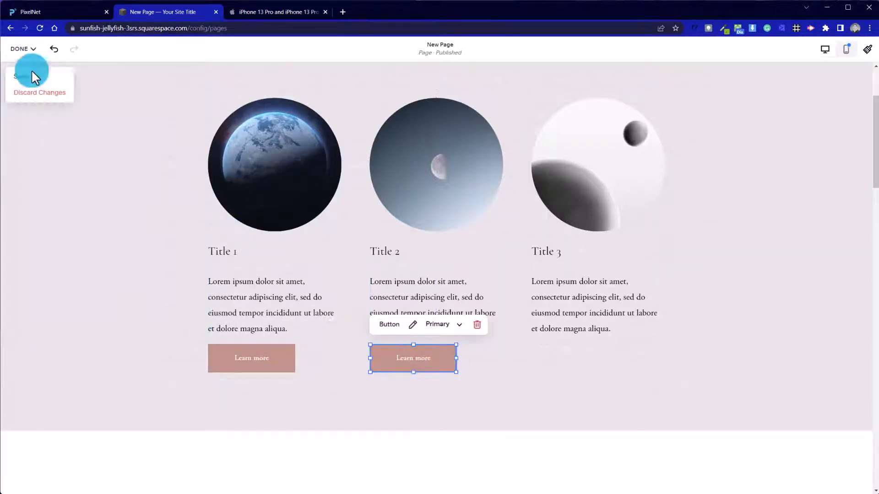
{"action": "left_click", "coordinate": [86, 104]}
{"action": "left_click", "coordinate": [42, 82]}
{"action": "left_click", "coordinate": [61, 197]}
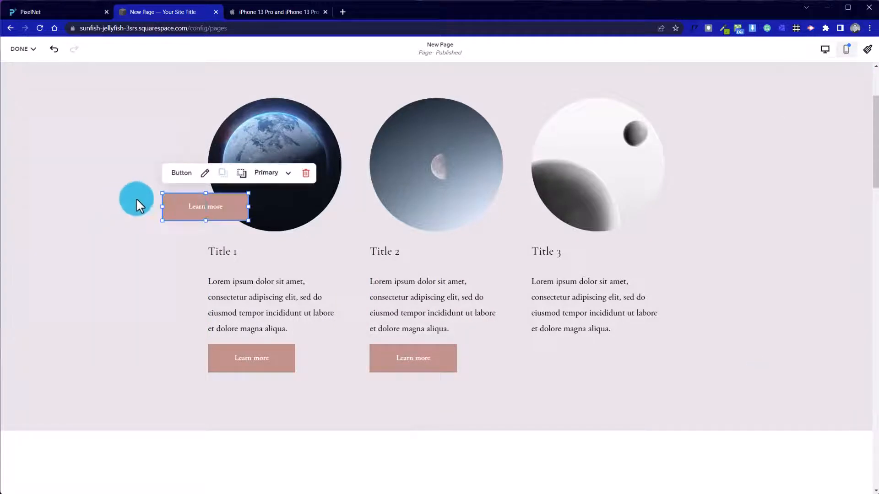
{"action": "left_click_drag", "start_coordinate": [201, 207], "coordinate": [561, 364]}
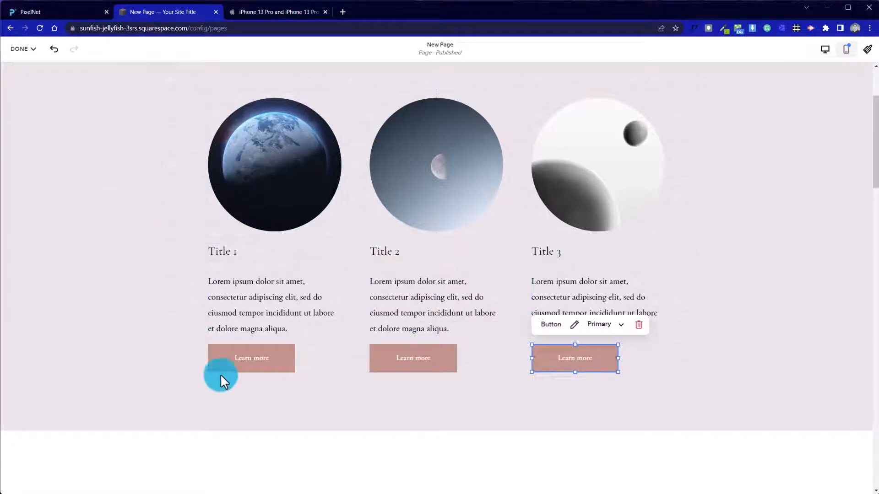
Look at the content settings of the Learn more button under Title 1 and close them.
{"action": "left_click", "coordinate": [243, 366]}
{"action": "double_click", "coordinate": [243, 366]}
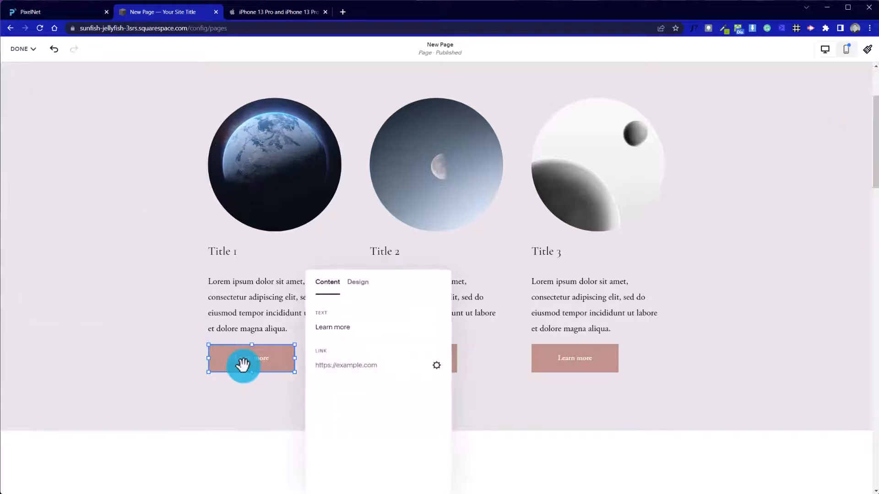
{"action": "left_click", "coordinate": [185, 366]}
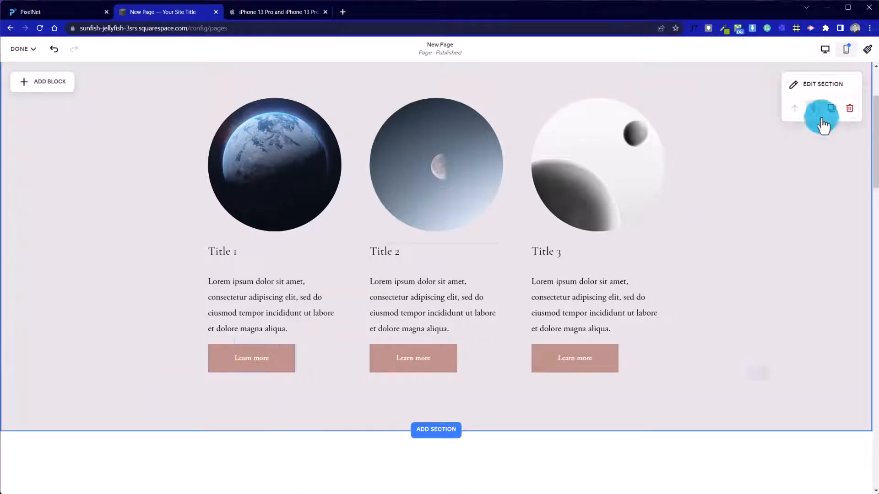
Set the left Learn more button to the Tertiary style after trying Secondary, and open its content settings.
{"action": "left_click", "coordinate": [258, 362]}
{"action": "left_click", "coordinate": [277, 333]}
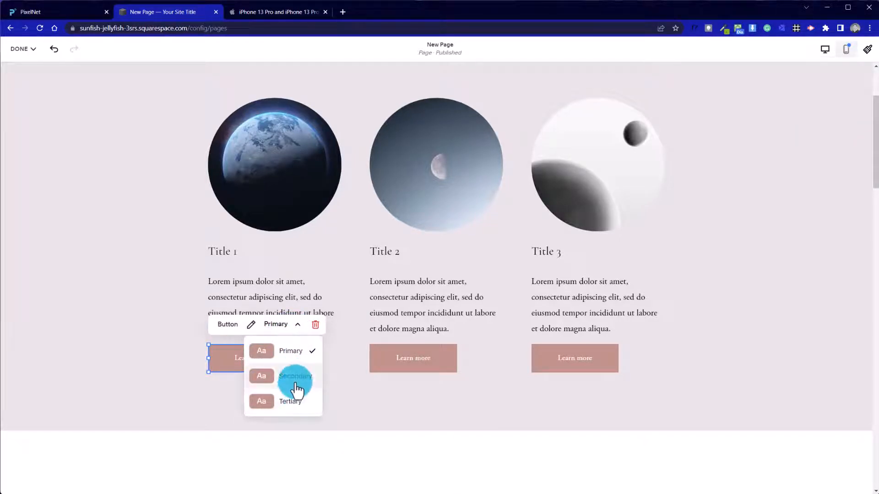
{"action": "left_click", "coordinate": [299, 401]}
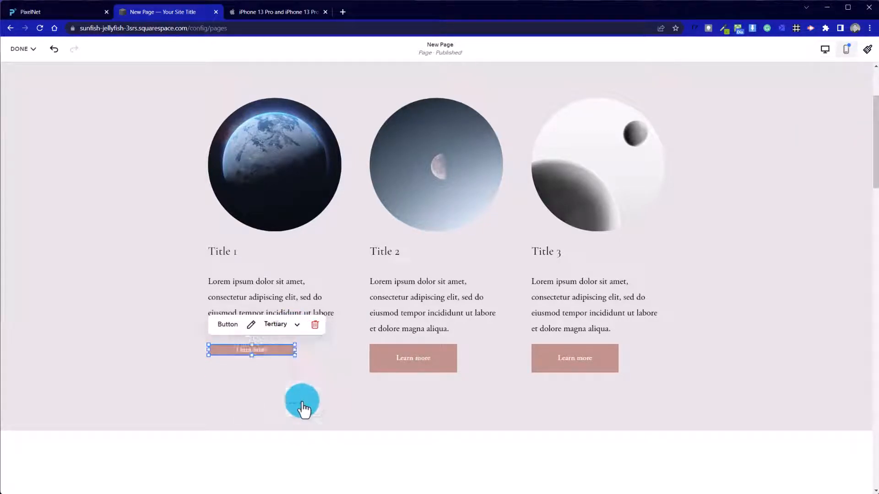
{"action": "left_click", "coordinate": [280, 323]}
{"action": "left_click", "coordinate": [285, 375]}
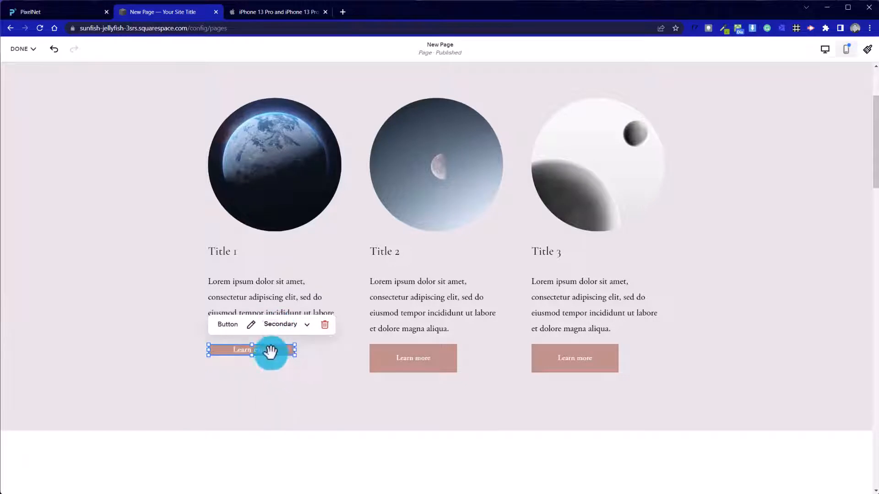
{"action": "left_click", "coordinate": [281, 325]}
{"action": "left_click", "coordinate": [290, 392]}
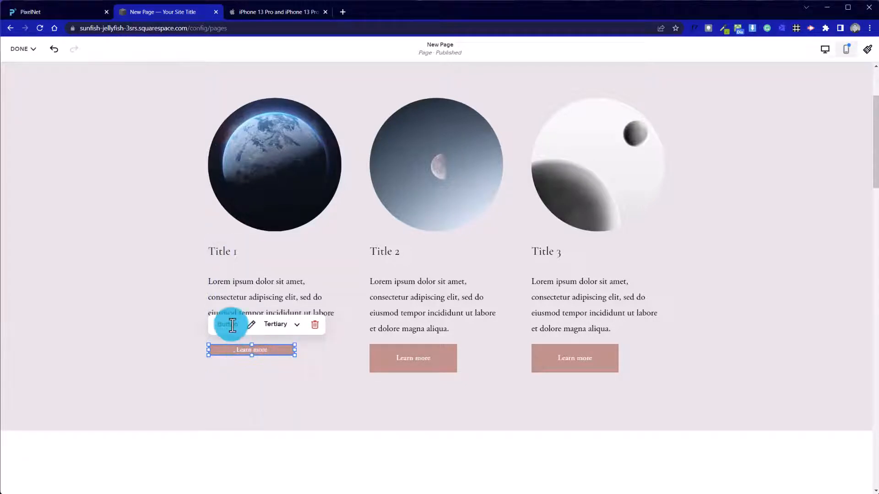
{"action": "left_click", "coordinate": [250, 326]}
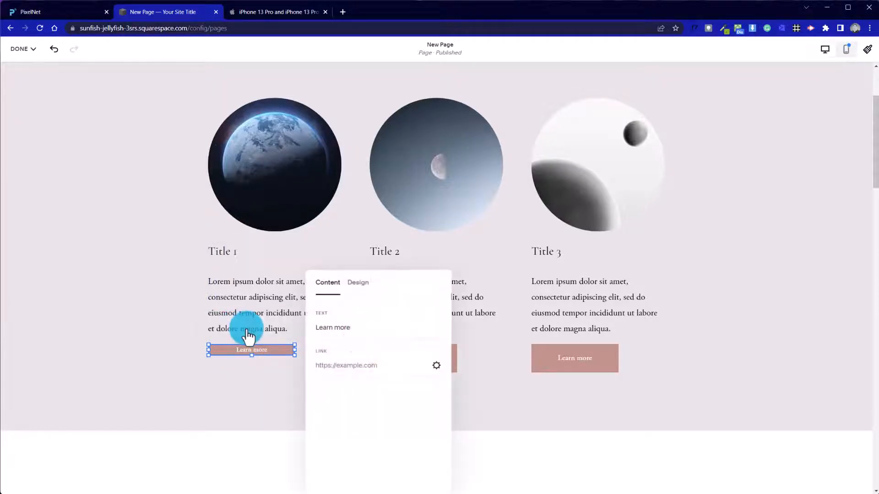
Set the Learn more button under Title 1 to Fit sizing with left alignment, and recheck its design settings.
{"action": "left_click", "coordinate": [360, 283]}
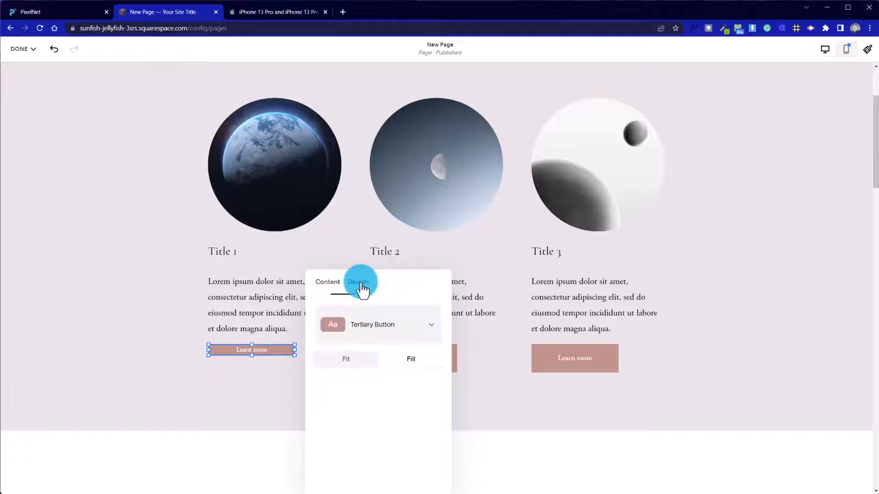
{"action": "left_click", "coordinate": [368, 366]}
{"action": "left_click", "coordinate": [326, 399]}
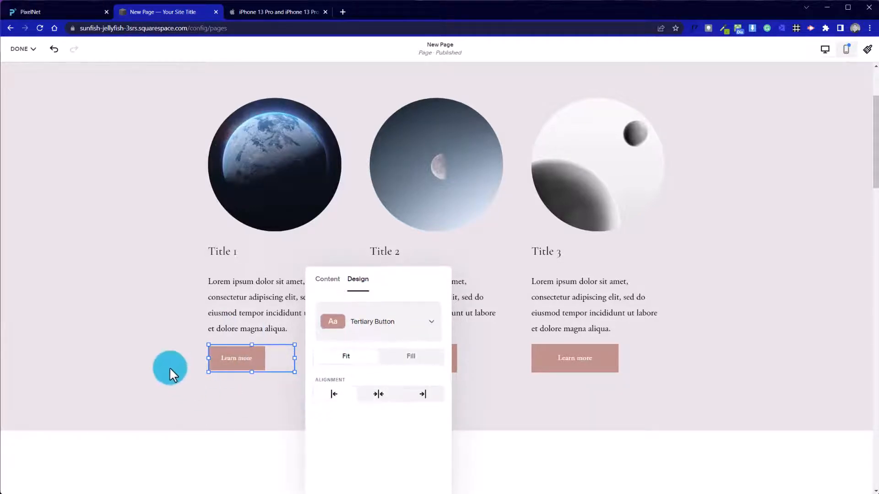
{"action": "left_click", "coordinate": [276, 388]}
{"action": "left_click", "coordinate": [403, 351]}
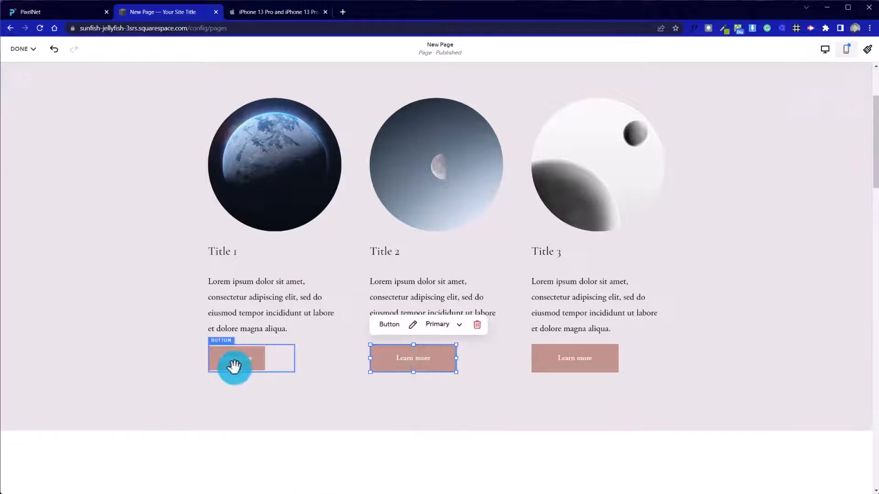
{"action": "double_click", "coordinate": [232, 362]}
{"action": "left_click", "coordinate": [358, 283]}
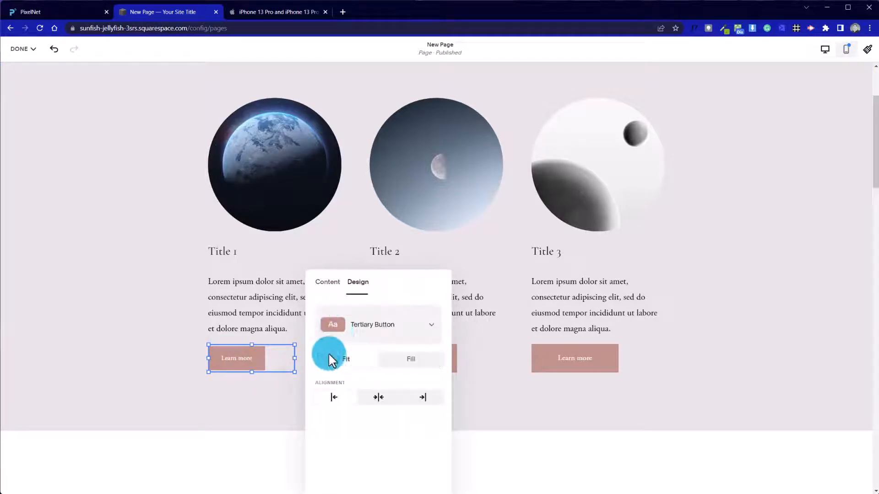
{"action": "left_click", "coordinate": [179, 362]}
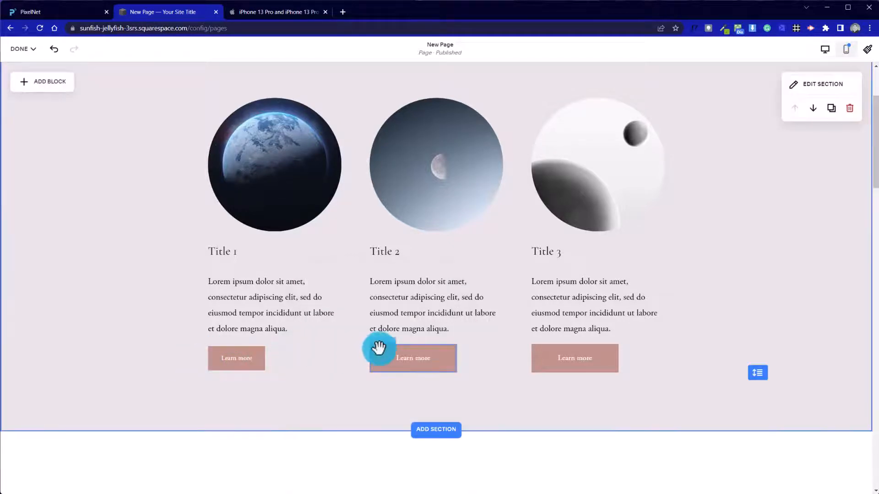
Set the Learn more button under Title 2 to the Tertiary style with Fit sizing and left alignment.
{"action": "double_click", "coordinate": [384, 350]}
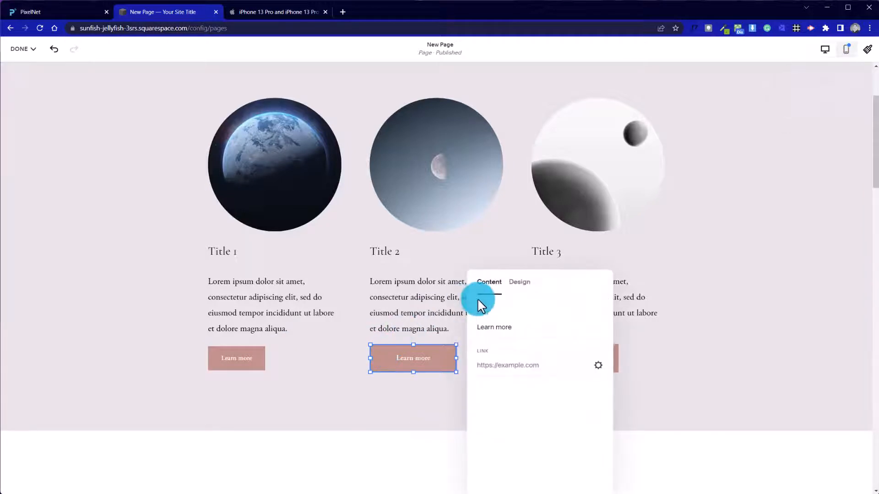
{"action": "left_click", "coordinate": [504, 282]}
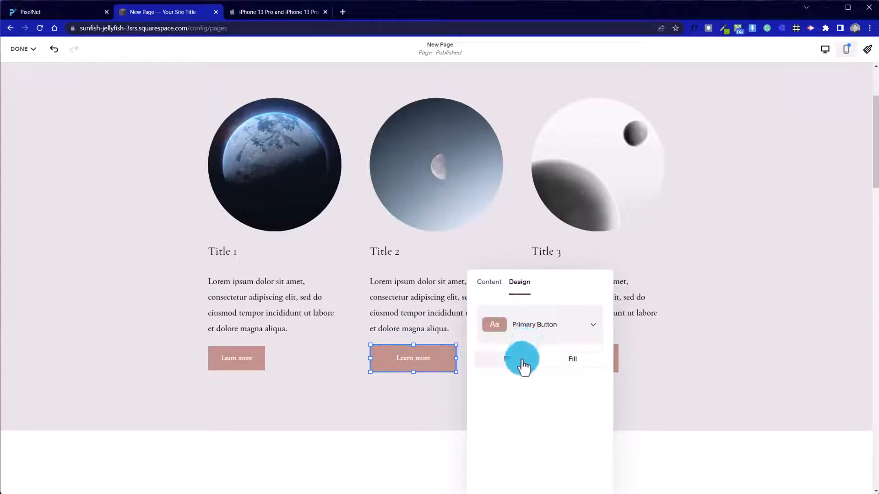
{"action": "left_click", "coordinate": [535, 339]}
{"action": "left_click", "coordinate": [545, 374]}
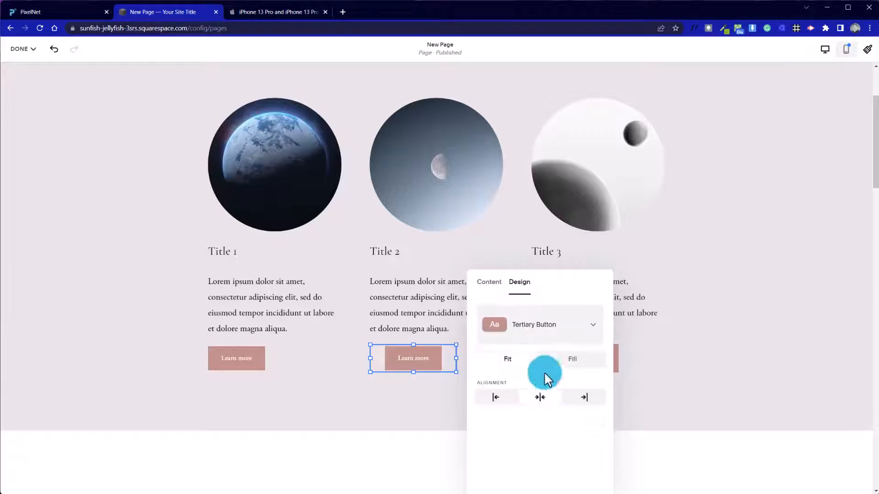
{"action": "left_click", "coordinate": [488, 392]}
{"action": "left_click", "coordinate": [403, 410]}
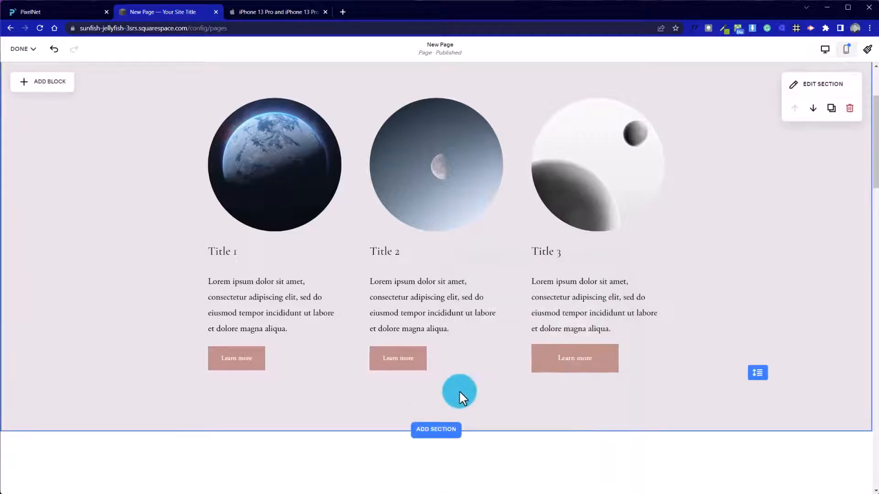
Set the Learn more button under Title 3 to Fit sizing, the Tertiary style and left alignment.
{"action": "left_click", "coordinate": [572, 353]}
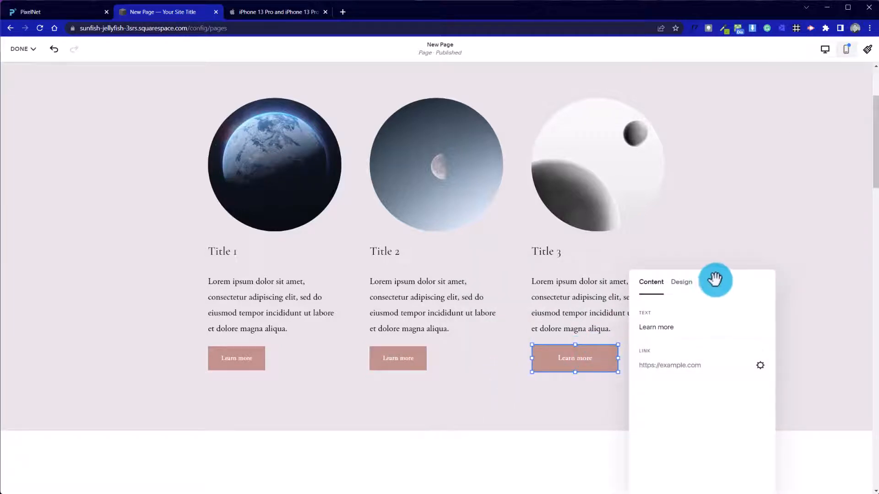
{"action": "left_click", "coordinate": [681, 283]}
{"action": "left_click", "coordinate": [666, 358]}
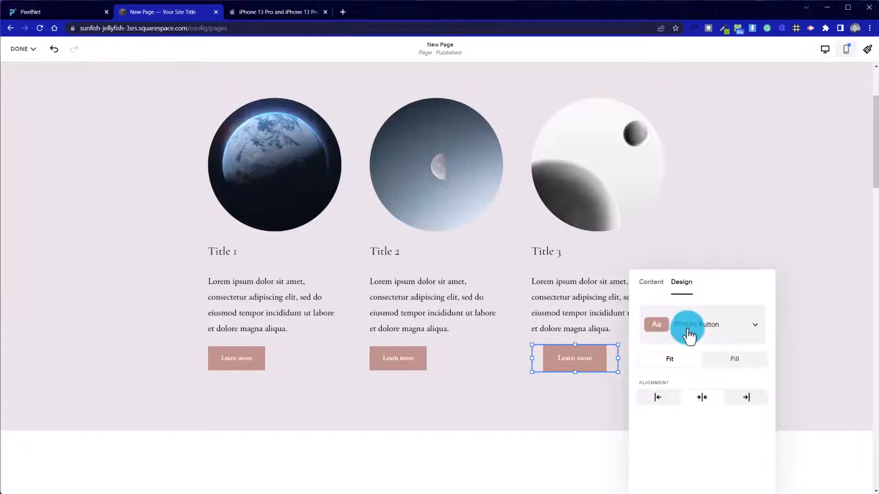
{"action": "left_click", "coordinate": [686, 326]}
{"action": "left_click", "coordinate": [695, 381]}
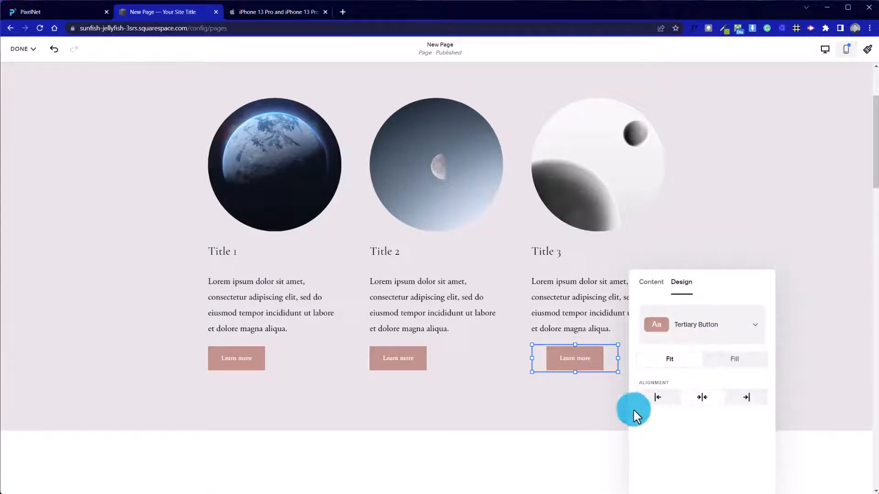
{"action": "left_click", "coordinate": [649, 399]}
{"action": "left_click", "coordinate": [518, 405]}
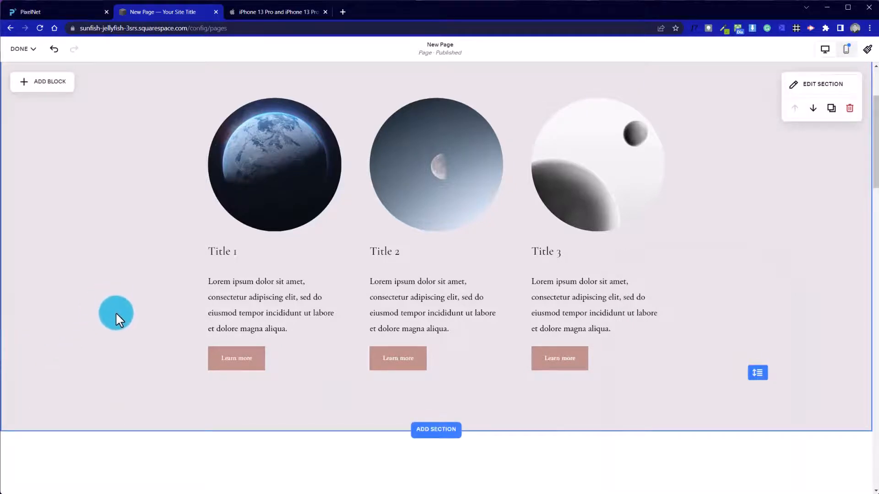
Save the page, exit editing and look over the finished three-column section in the page preview.
{"action": "scroll", "coordinate": [117, 314], "scroll_direction": "up", "scroll_amount": 3}
{"action": "scroll", "coordinate": [117, 314], "scroll_direction": "down", "scroll_amount": 3}
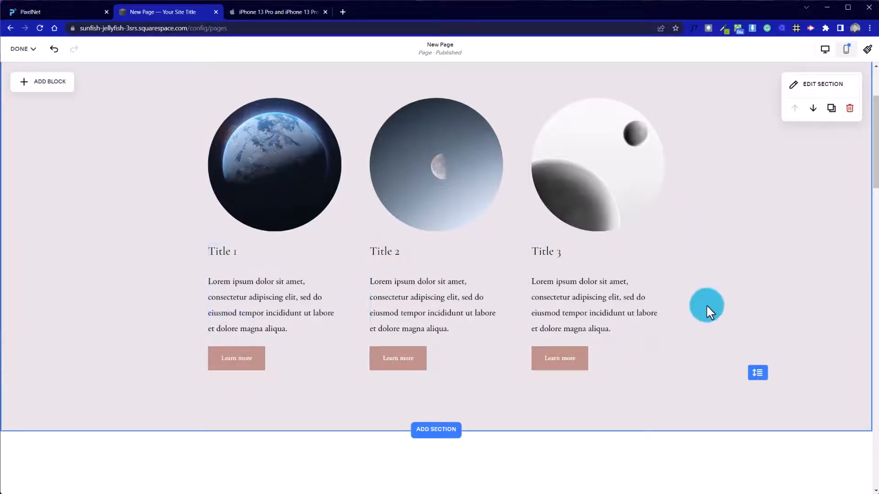
{"action": "left_click", "coordinate": [22, 48]}
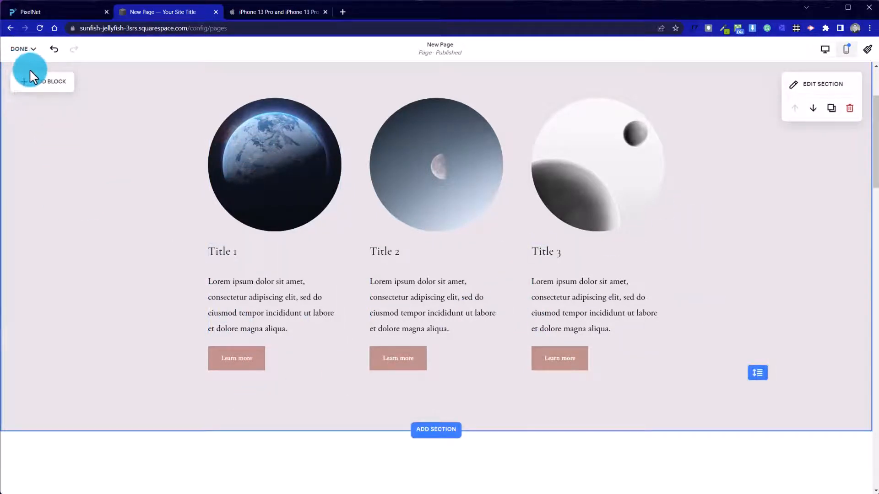
{"action": "left_click", "coordinate": [25, 76]}
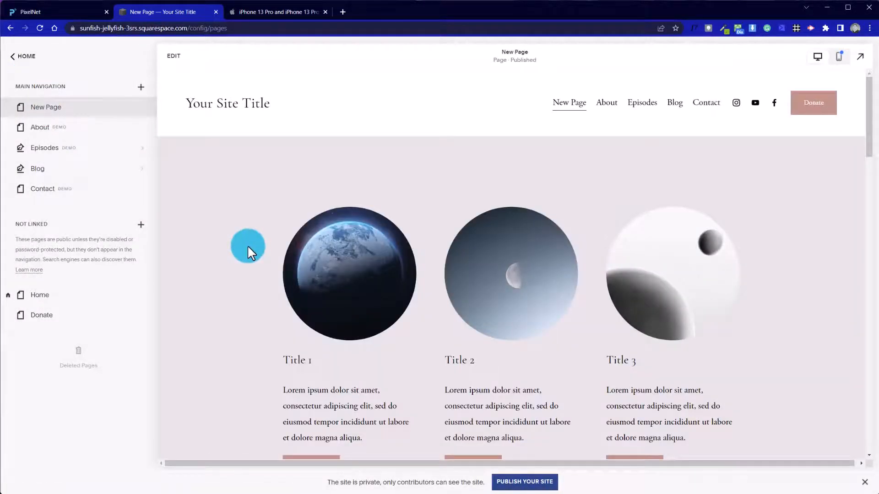
{"action": "scroll", "coordinate": [338, 290], "scroll_direction": "down", "scroll_amount": 3}
{"action": "scroll", "coordinate": [339, 289], "scroll_direction": "down", "scroll_amount": 3}
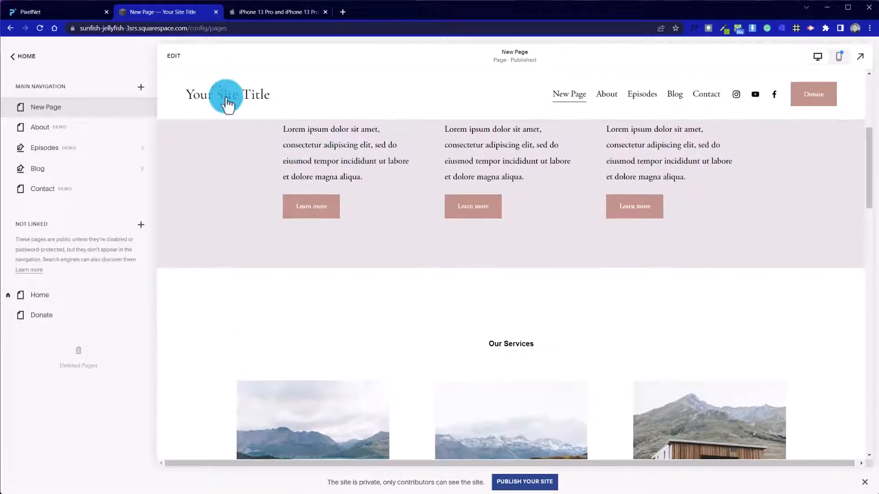
Reopen the page for editing and add a blank section between the three-column section and Our Services.
{"action": "left_click", "coordinate": [176, 57]}
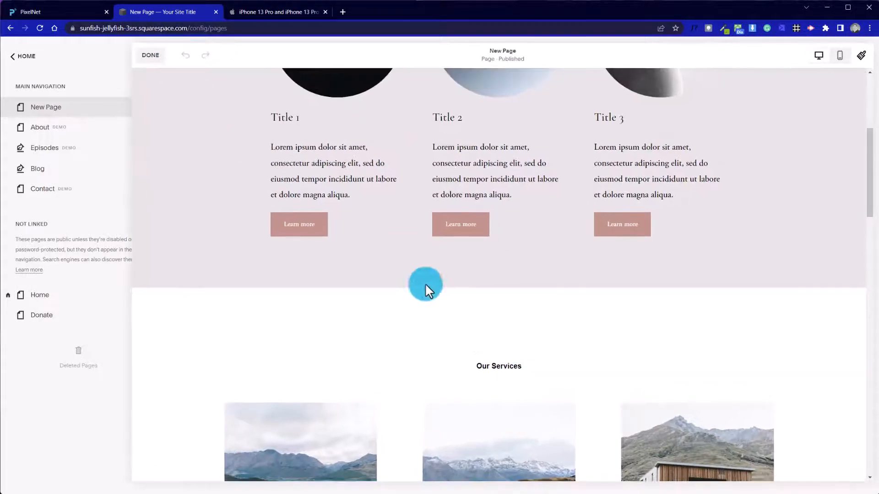
{"action": "left_click", "coordinate": [447, 312]}
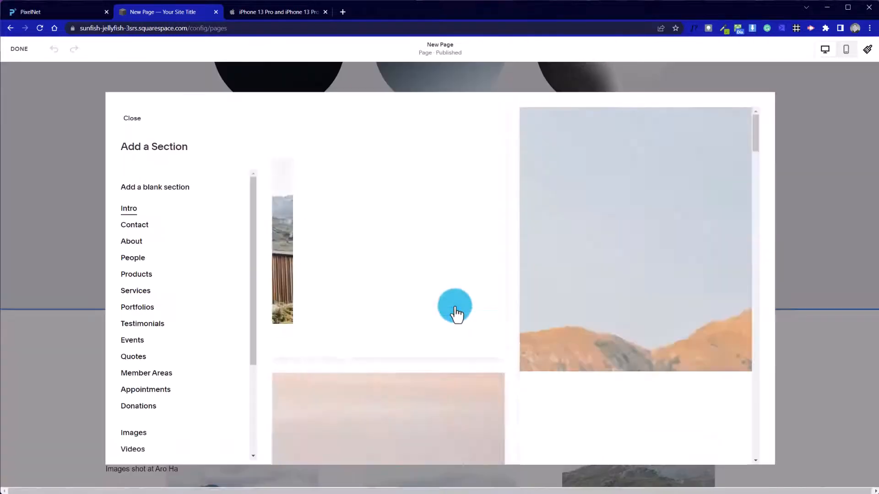
{"action": "left_click", "coordinate": [137, 187]}
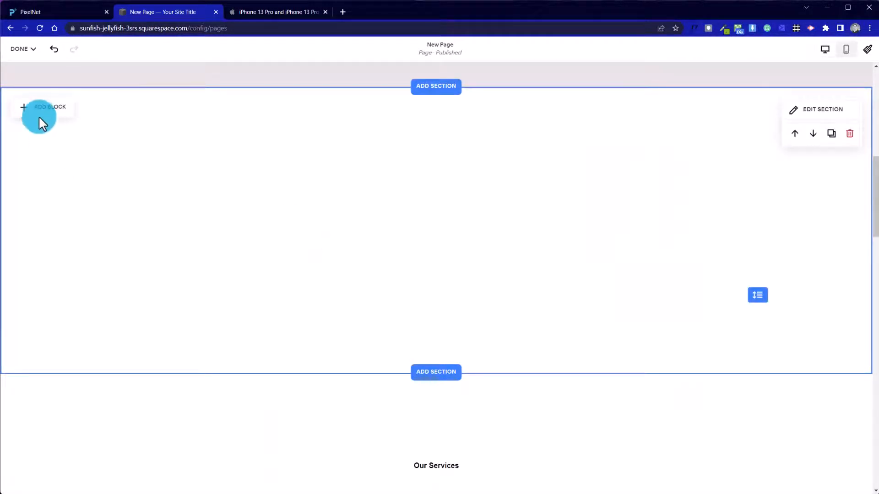
Add a Text block to the blank section and fill it with three Lorem ipsum paragraphs separated by blank lines.
{"action": "left_click", "coordinate": [40, 117]}
{"action": "left_click", "coordinate": [83, 172]}
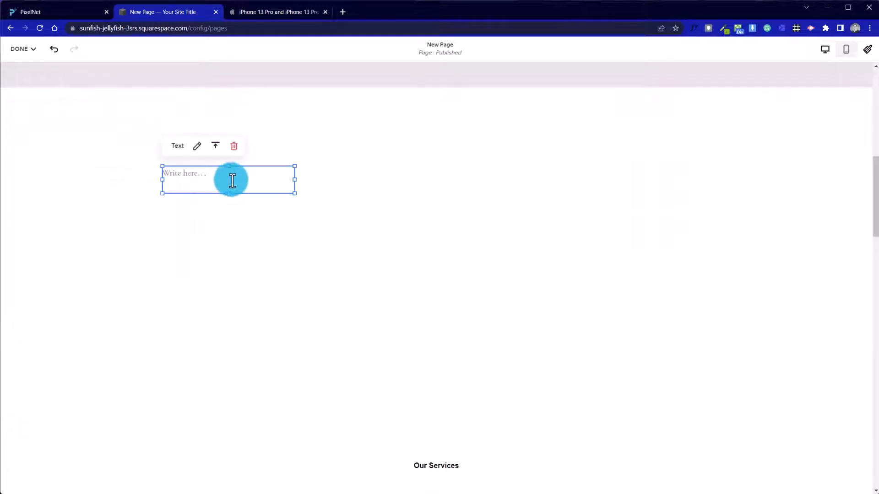
{"action": "left_click", "coordinate": [232, 181]}
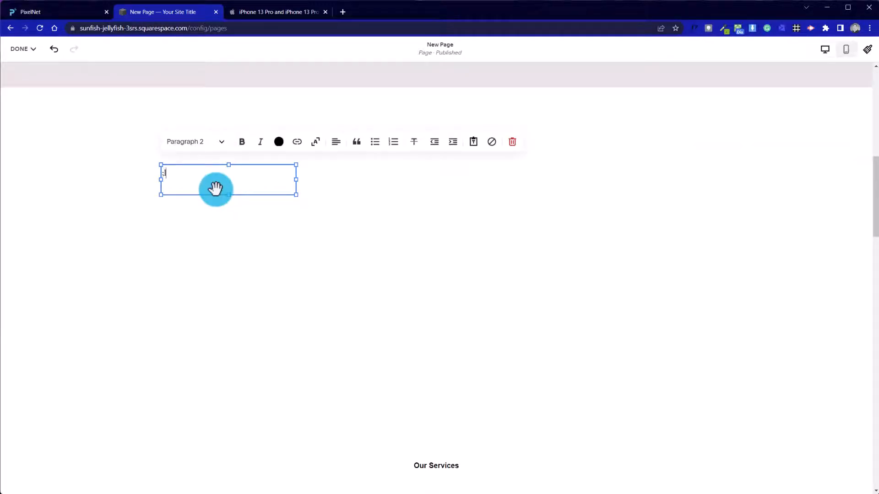
{"action": "type", "text": "Lorem ipsum dolor sit amet, consectetur adipiscing elit, sed do eiusmod tempor incididunt ut labore et dolore magna aliqua. Ut enim ad minim veniam, quis nostrud exercitation ullamco laboris nisi ut aliquip ex ea commodo consequat. Duis aute irure dolor in reprehenderit in voluptate velit esse cillum dolore eu fugiat nulla pariatur. Excepteur sint occaecat cupidatat non proident, sunt in culpa qui officia deserunt mollit anim id est laborum."}
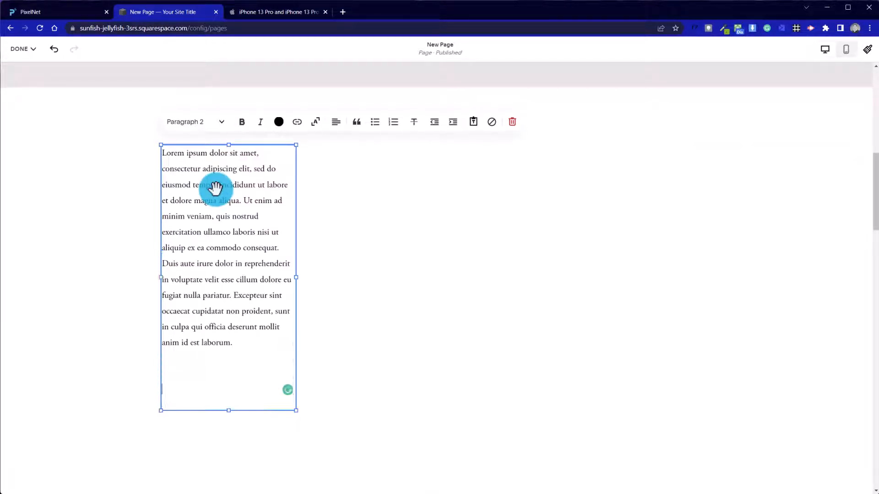
{"action": "type", "text": "rem"}
{"action": "key", "text": "Return"}
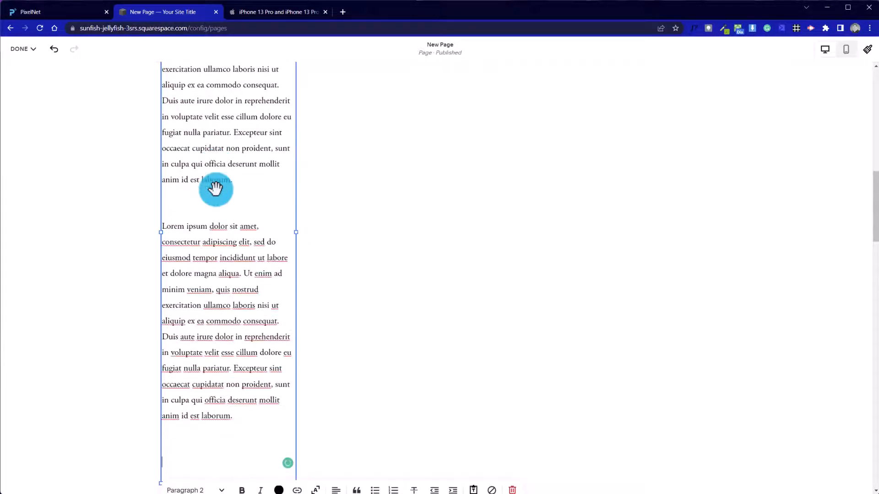
{"action": "type", "text": ";lorem"}
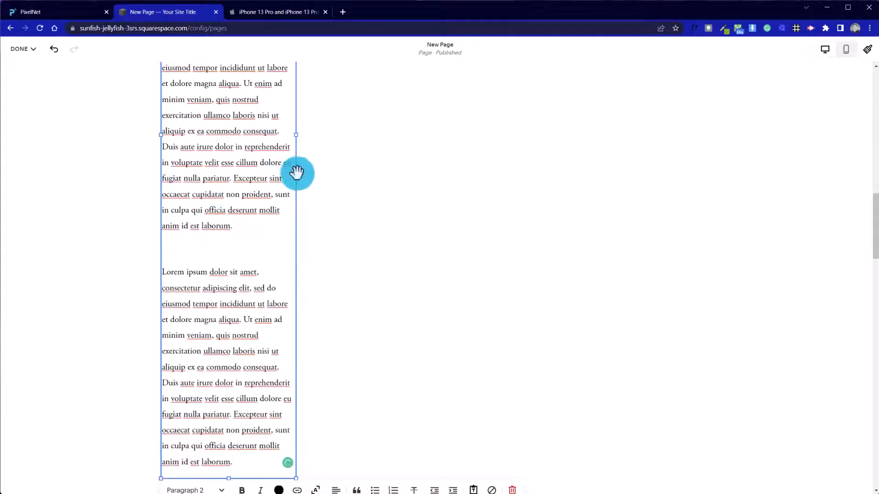
Widen the Lorem ipsum text block so that it spans the full content width of the section.
{"action": "left_click", "coordinate": [320, 205]}
{"action": "left_click", "coordinate": [297, 144]}
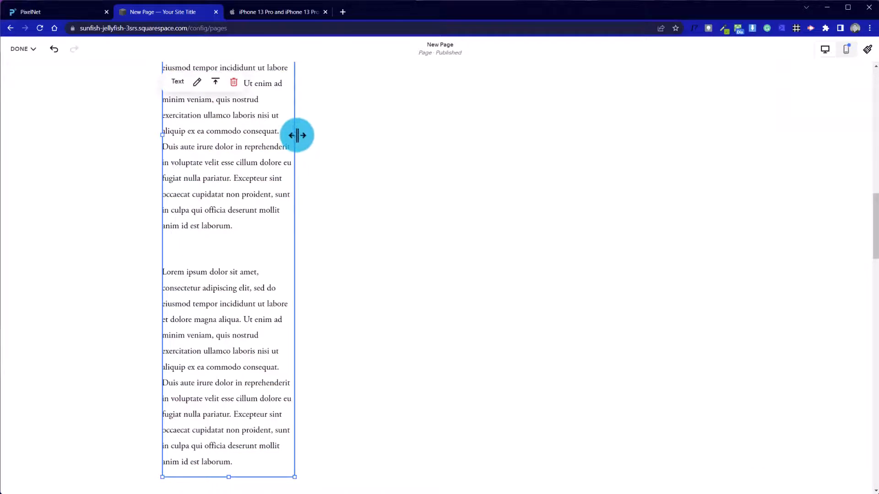
{"action": "left_click_drag", "start_coordinate": [297, 135], "coordinate": [734, 144]}
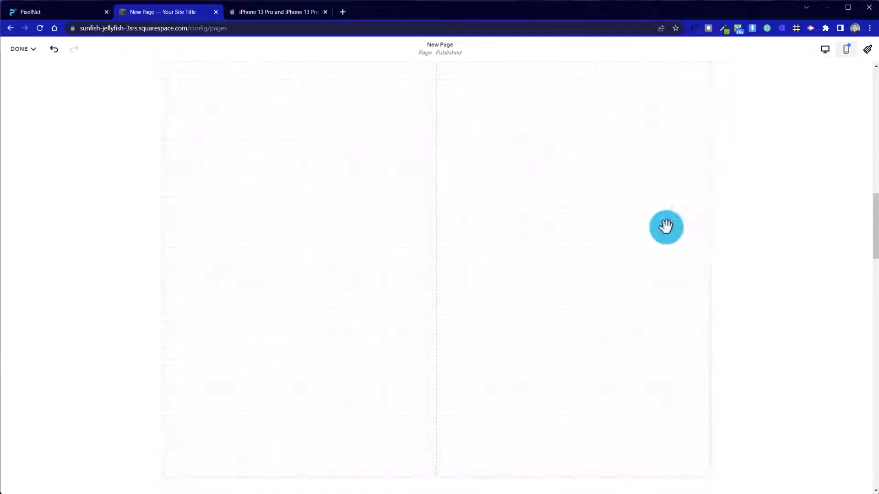
{"action": "scroll", "coordinate": [322, 278], "scroll_direction": "up", "scroll_amount": 8}
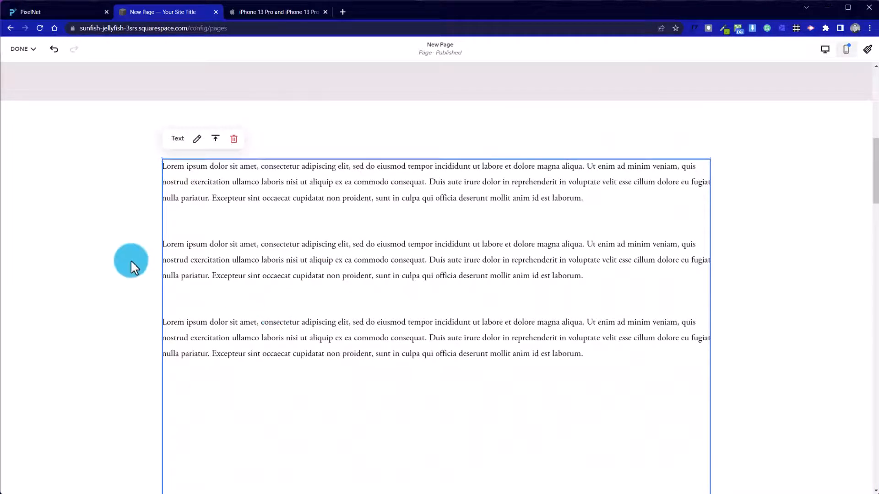
{"action": "left_click", "coordinate": [130, 260]}
Add an Image block and place it over the left end of the second Lorem ipsum paragraph.
{"action": "left_click", "coordinate": [59, 130]}
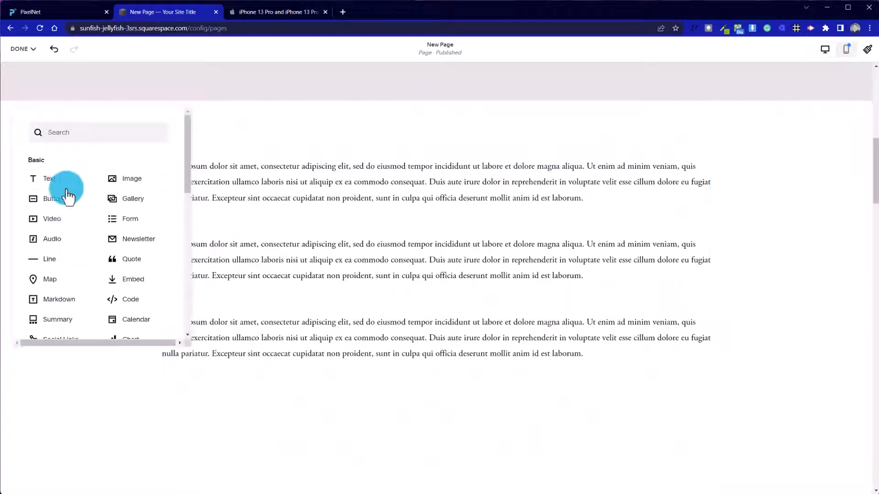
{"action": "left_click", "coordinate": [116, 178]}
{"action": "left_click_drag", "start_coordinate": [186, 202], "coordinate": [227, 255]}
{"action": "left_click", "coordinate": [371, 251]}
{"action": "left_click", "coordinate": [730, 314]}
{"action": "left_click", "coordinate": [440, 276]}
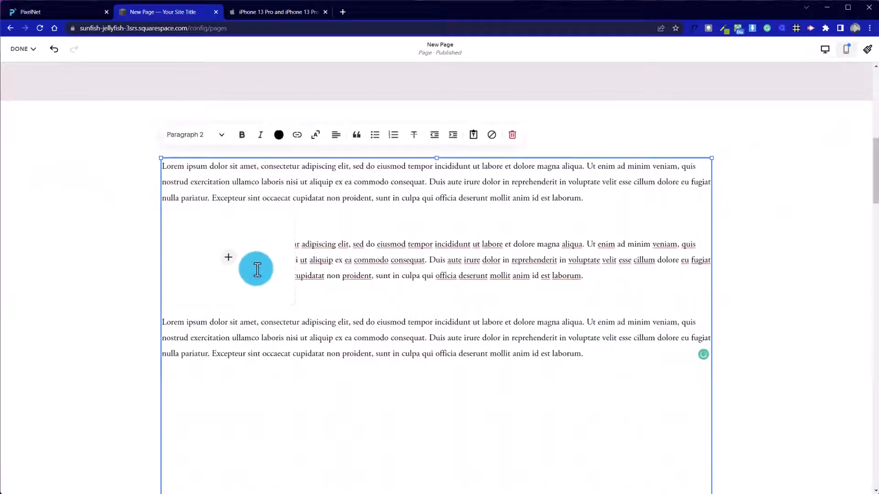
Fill the Image block on the second paragraph with the free stock photo of a snowy mountain lake.
{"action": "left_click", "coordinate": [112, 255]}
{"action": "left_click", "coordinate": [226, 259]}
{"action": "left_click", "coordinate": [222, 295]}
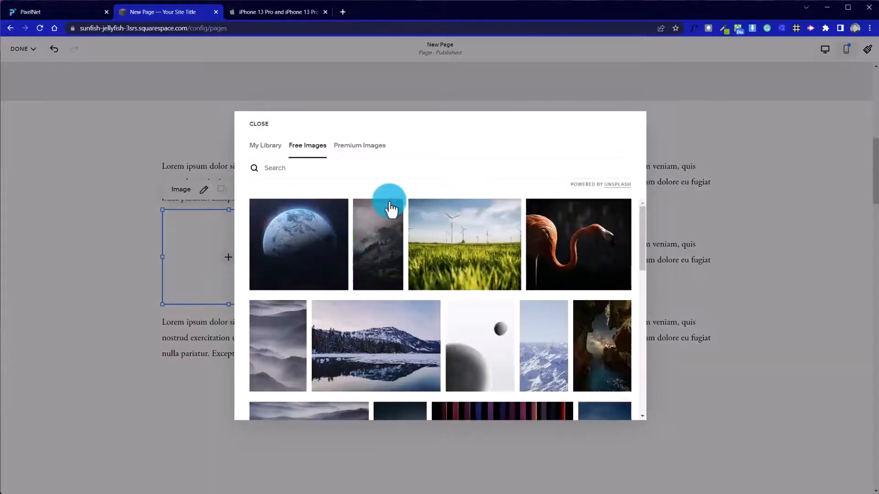
{"action": "scroll", "coordinate": [403, 256], "scroll_direction": "down", "scroll_amount": 3}
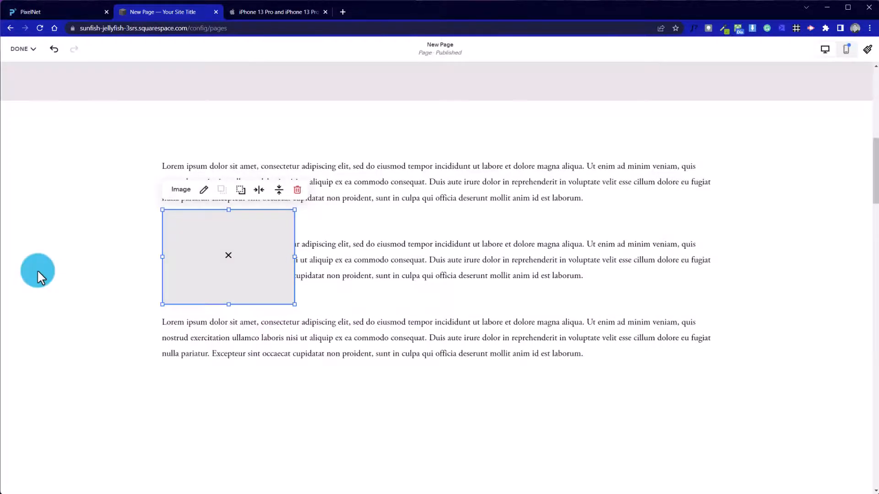
{"action": "left_click", "coordinate": [38, 271]}
Add a second Image block over the left end of the first paragraph and fill it with a free stock photo.
{"action": "left_click", "coordinate": [49, 120]}
{"action": "left_click", "coordinate": [133, 179]}
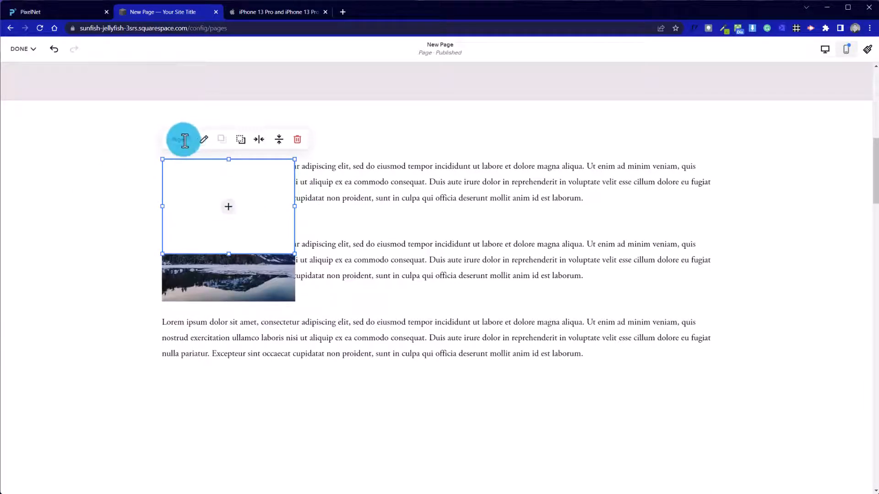
{"action": "left_click", "coordinate": [228, 207]}
{"action": "left_click", "coordinate": [208, 243]}
{"action": "scroll", "coordinate": [604, 304], "scroll_direction": "down", "scroll_amount": 10}
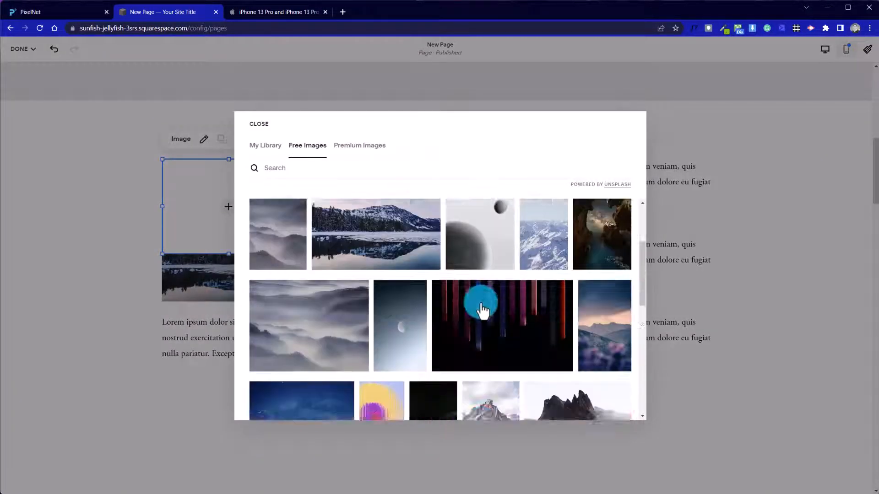
{"action": "scroll", "coordinate": [481, 304], "scroll_direction": "up", "scroll_amount": 3}
{"action": "left_click", "coordinate": [333, 303]}
{"action": "left_click", "coordinate": [538, 296]}
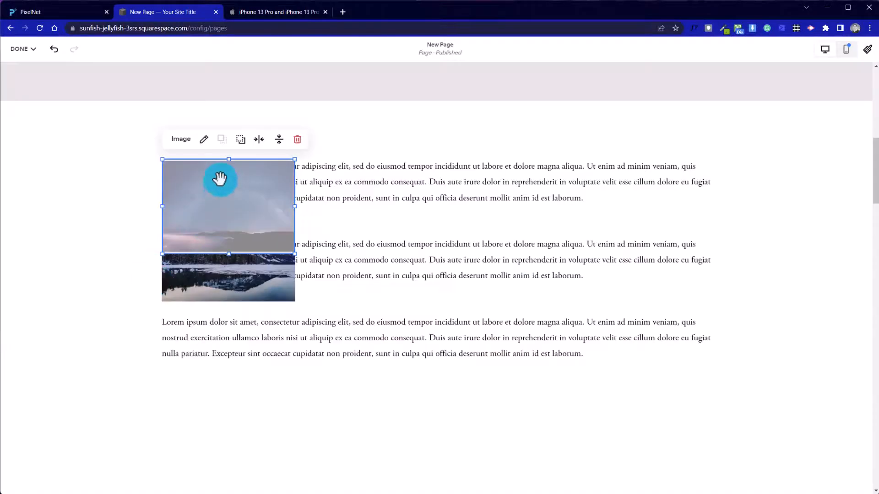
{"action": "left_click_drag", "start_coordinate": [222, 178], "coordinate": [329, 293]}
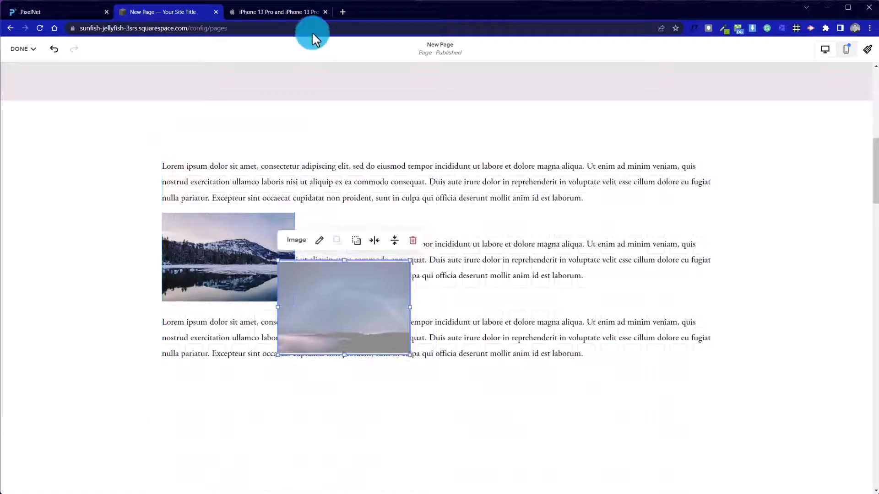
{"action": "left_click", "coordinate": [288, 7]}
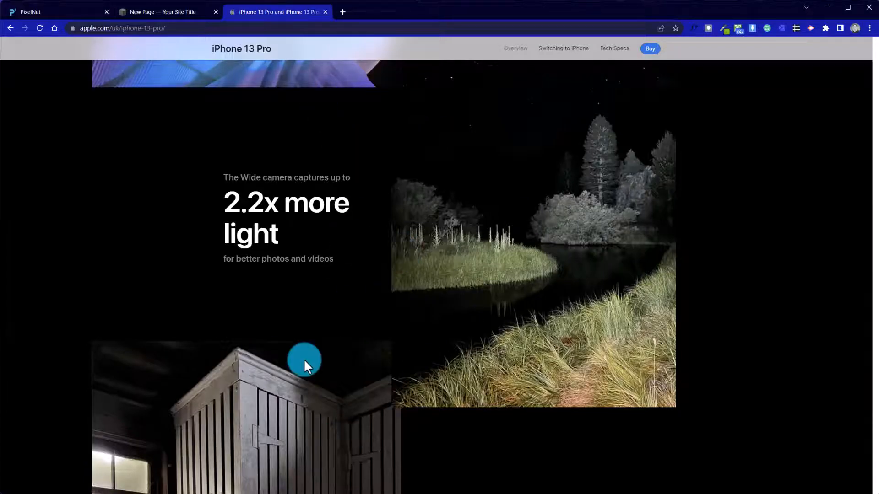
{"action": "left_click", "coordinate": [155, 8]}
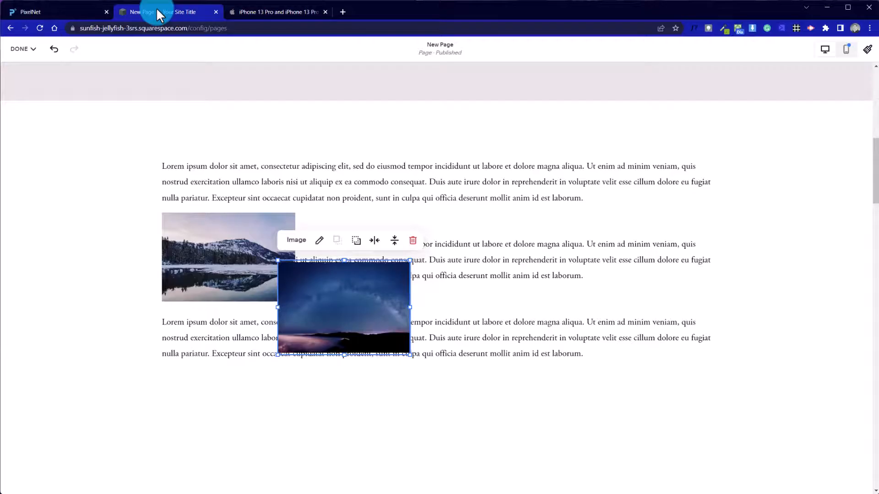
{"action": "left_click", "coordinate": [129, 199]}
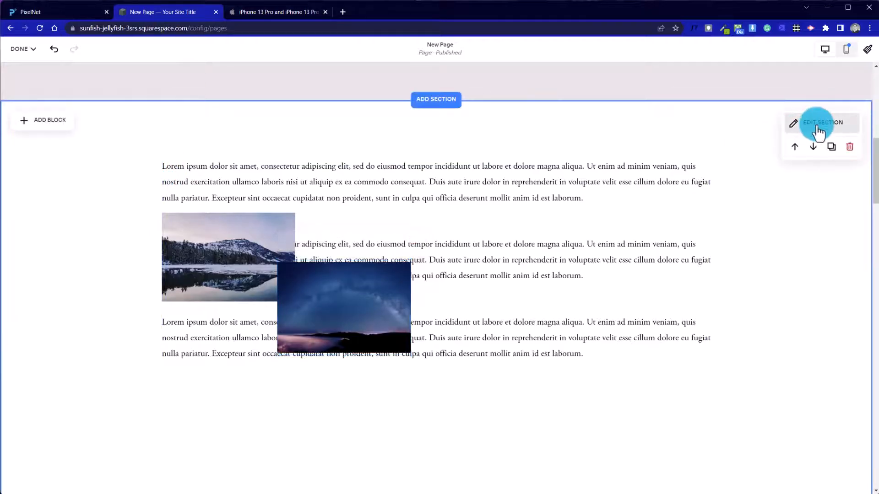
Apply the Darkest 1 color theme to the section containing the paragraphs and images.
{"action": "left_click", "coordinate": [818, 130]}
{"action": "left_click", "coordinate": [818, 150]}
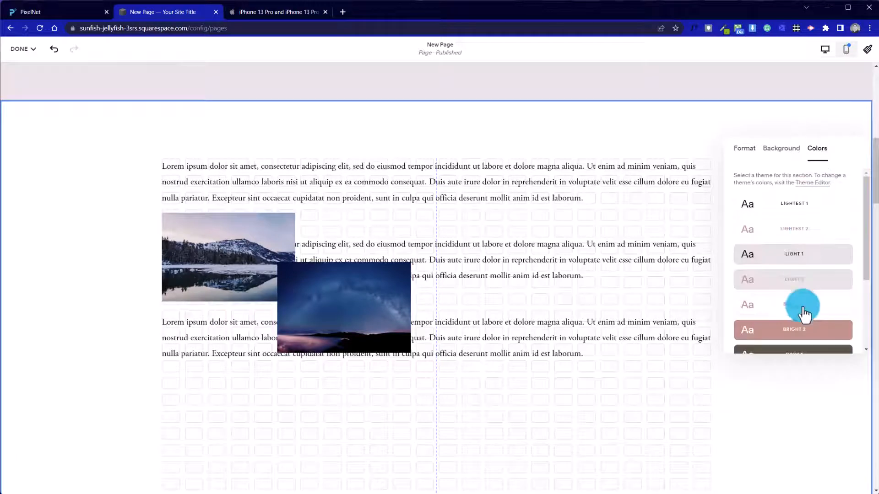
{"action": "scroll", "coordinate": [804, 308], "scroll_direction": "down", "scroll_amount": 3}
{"action": "left_click", "coordinate": [808, 289]}
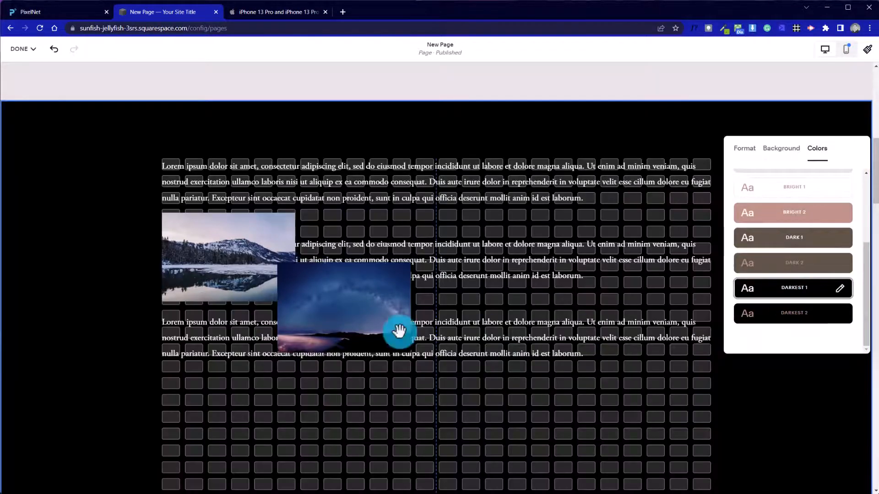
{"action": "left_click", "coordinate": [128, 269]}
Try the night-sky image over the third paragraph's lower right, and return it to the lake image's lower-right corner.
{"action": "left_click_drag", "start_coordinate": [324, 313], "coordinate": [527, 377]}
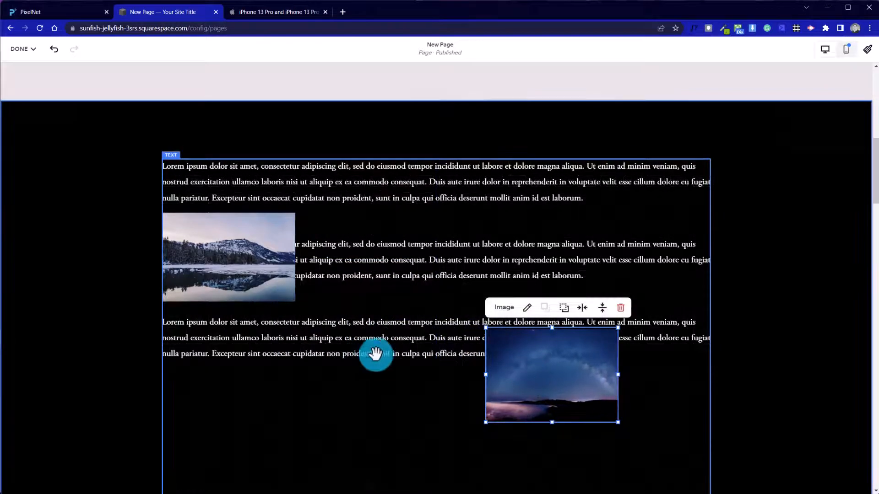
{"action": "left_click", "coordinate": [392, 301]}
{"action": "left_click", "coordinate": [677, 348]}
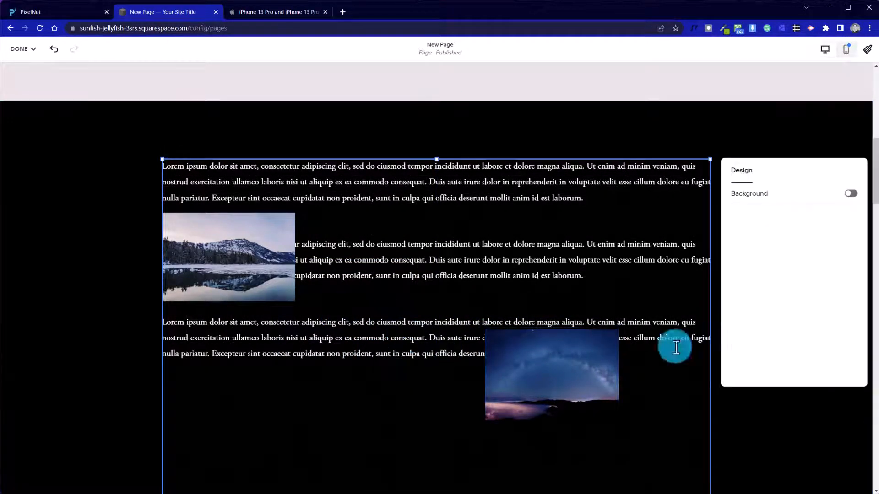
{"action": "left_click", "coordinate": [633, 362]}
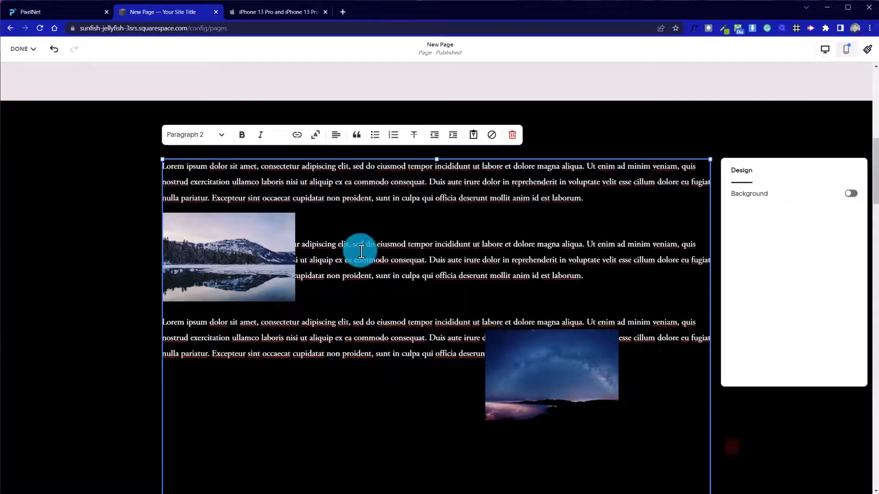
{"action": "left_click", "coordinate": [663, 152]}
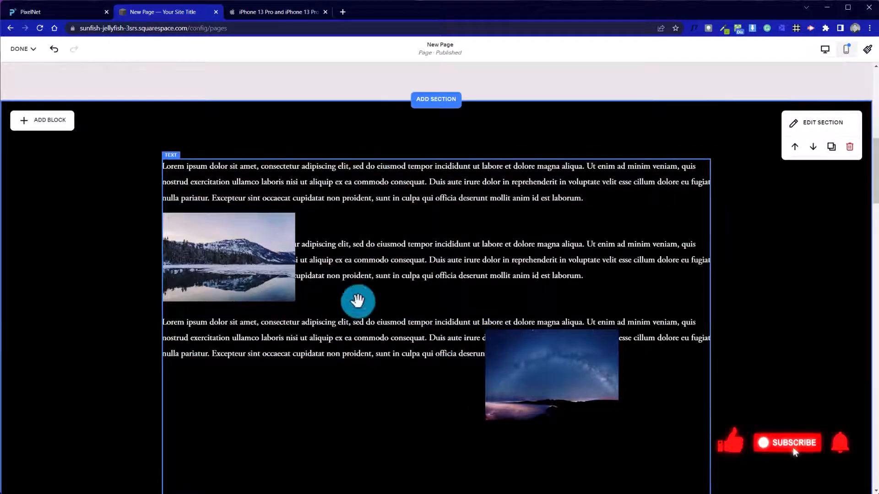
{"action": "left_click_drag", "start_coordinate": [579, 369], "coordinate": [366, 326]}
Delete the second and third Lorem ipsum paragraphs from the text block, leaving only the first one ending in a full stop.
{"action": "left_click", "coordinate": [545, 353]}
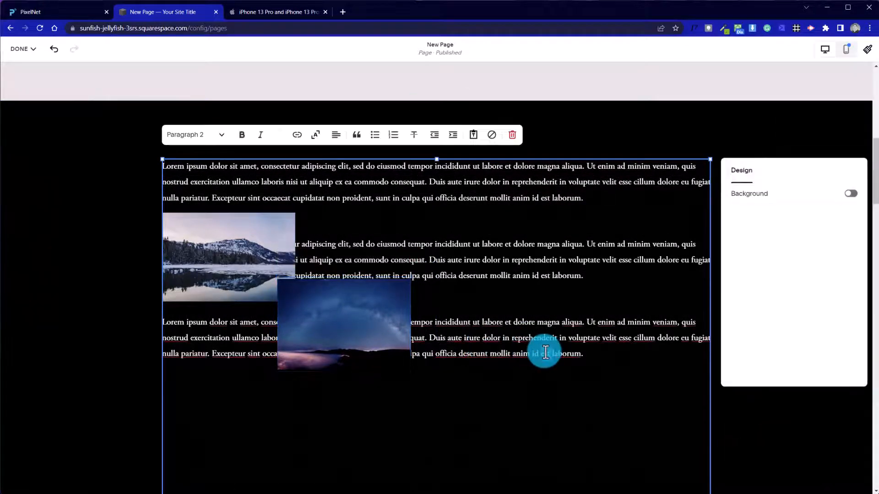
{"action": "left_click_drag", "start_coordinate": [564, 358], "coordinate": [193, 227]}
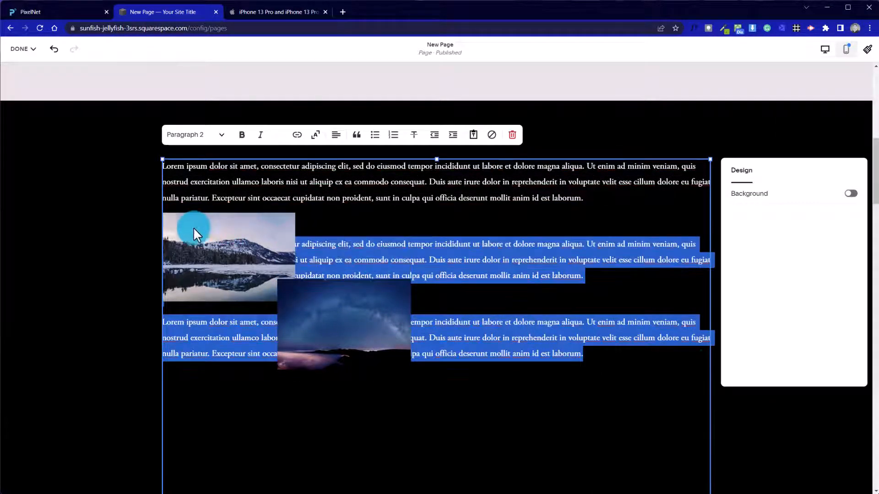
{"action": "left_click", "coordinate": [149, 230]}
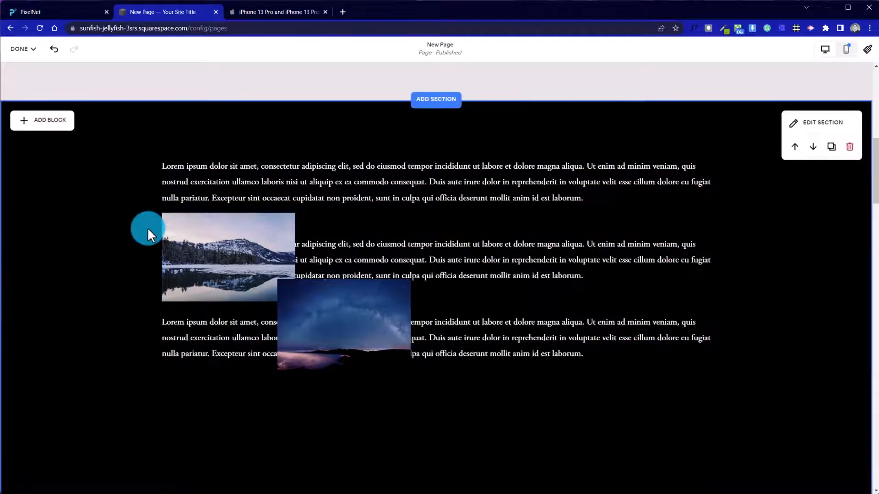
{"action": "left_click", "coordinate": [412, 246]}
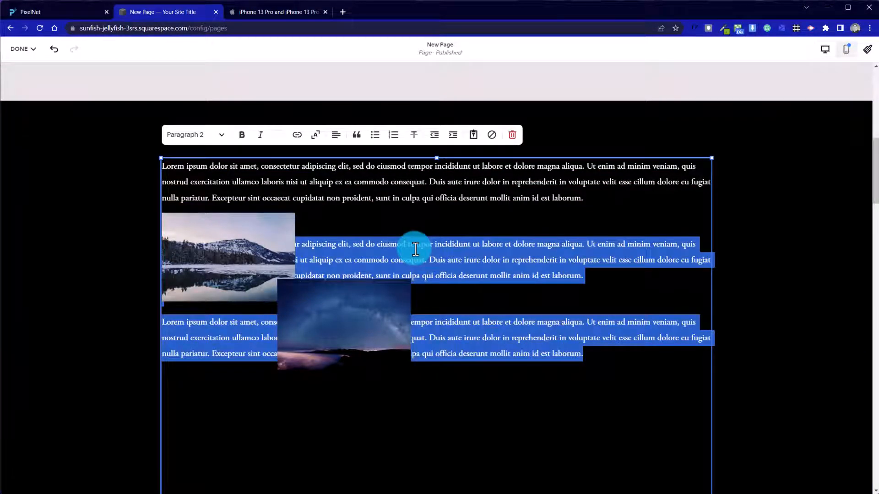
{"action": "key", "text": "BackSpace"}
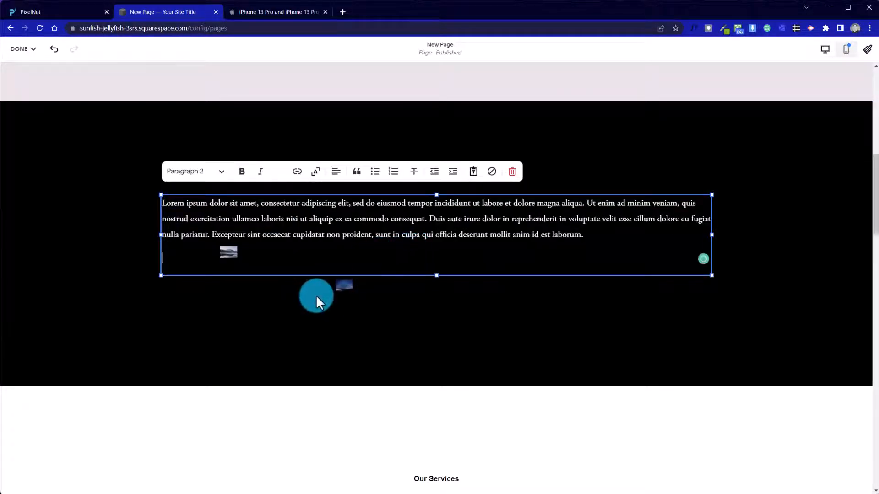
{"action": "key", "text": "BackSpace"}
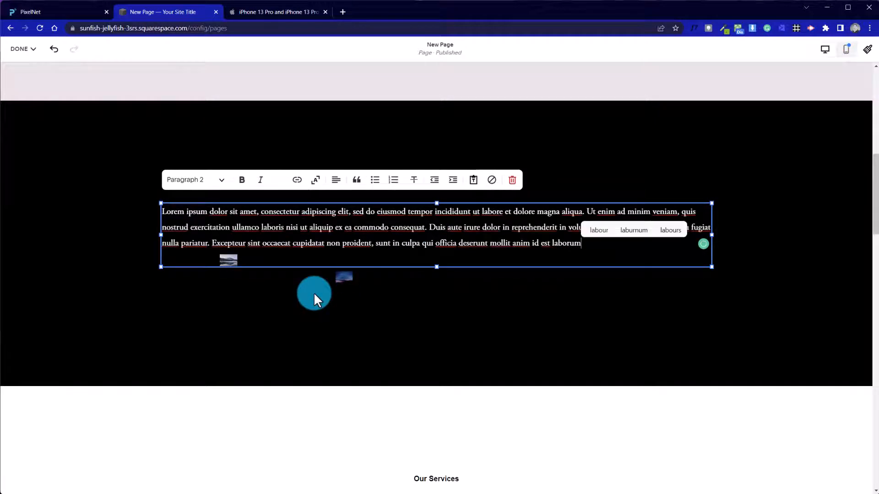
{"action": "type", "text": "."}
{"action": "left_click", "coordinate": [316, 316]}
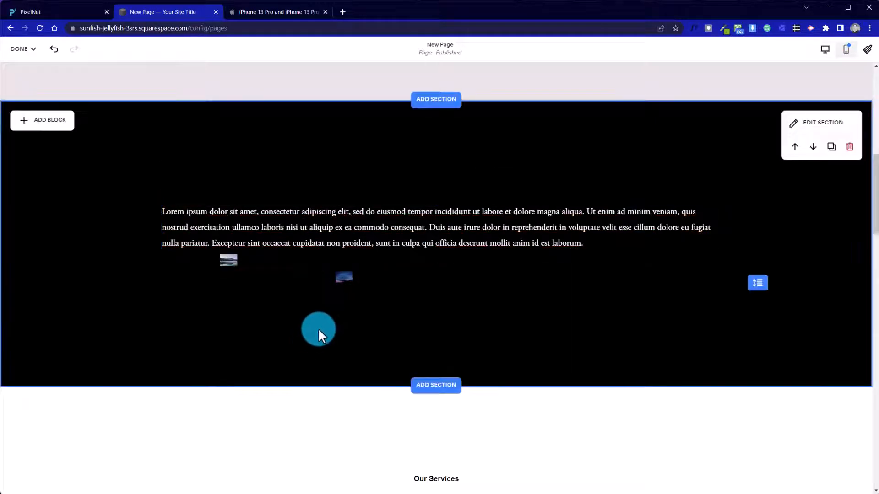
Enlarge the two shrunken image blocks below the paragraph, making the night-sky image the larger one.
{"action": "left_click", "coordinate": [224, 260]}
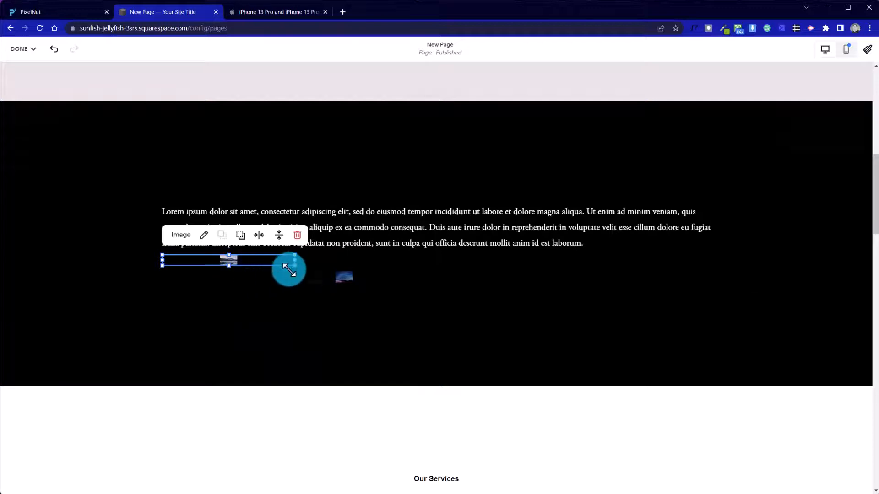
{"action": "left_click_drag", "start_coordinate": [295, 268], "coordinate": [323, 346]}
{"action": "left_click", "coordinate": [396, 308]}
{"action": "left_click_drag", "start_coordinate": [347, 252], "coordinate": [600, 465]}
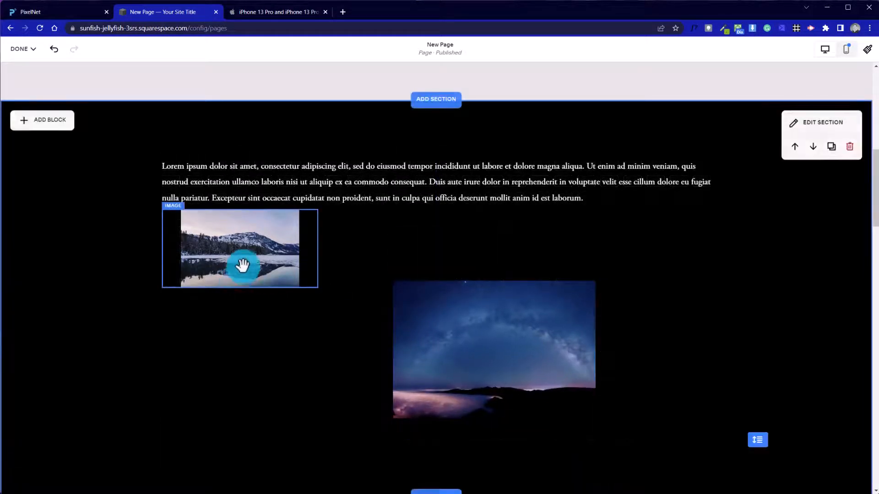
Move and enlarge the lake image below the paragraph, and lower the night-sky image so it overlaps the lake image's lower-right corner.
{"action": "left_click_drag", "start_coordinate": [242, 265], "coordinate": [178, 449]}
{"action": "left_click_drag", "start_coordinate": [275, 354], "coordinate": [279, 347]}
{"action": "left_click_drag", "start_coordinate": [514, 294], "coordinate": [487, 403]}
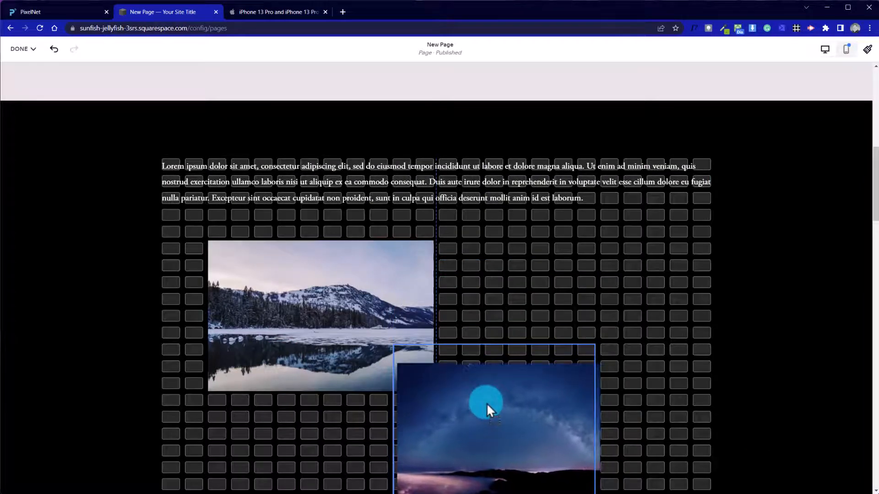
{"action": "scroll", "coordinate": [671, 314], "scroll_direction": "down", "scroll_amount": 3}
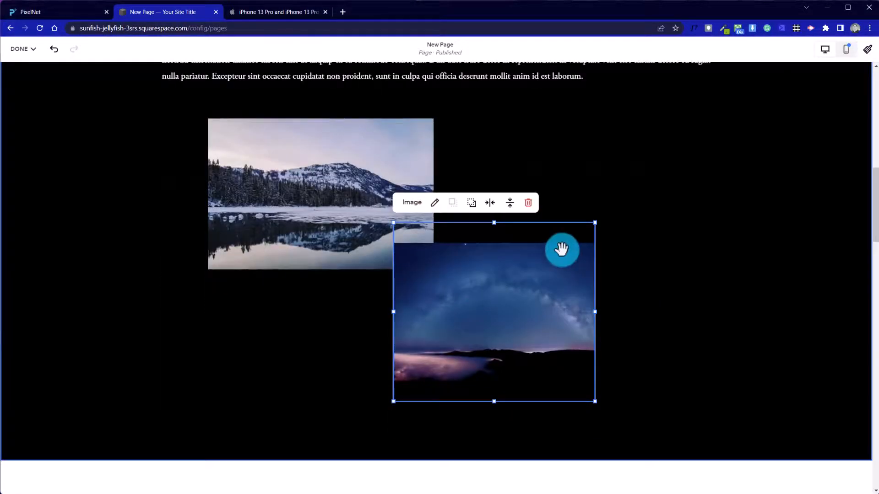
{"action": "scroll", "coordinate": [563, 250], "scroll_direction": "up", "scroll_amount": 5}
{"action": "scroll", "coordinate": [292, 208], "scroll_direction": "down", "scroll_amount": 3}
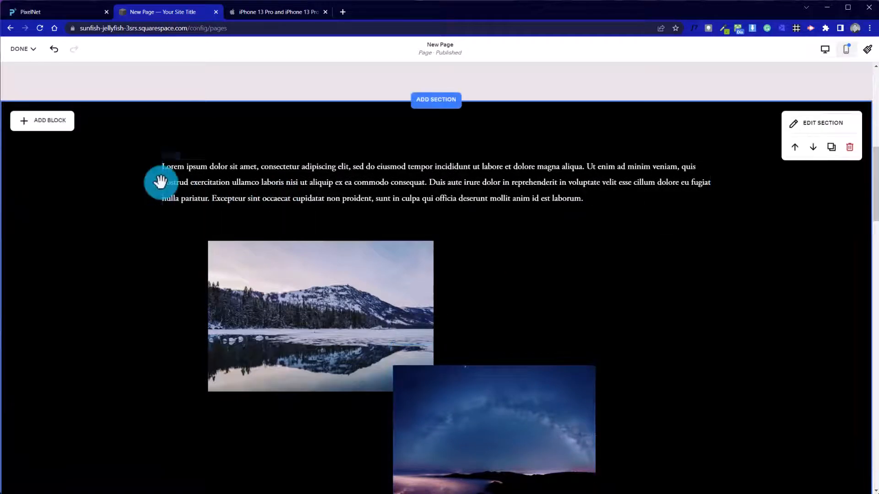
Widen the lake image leftward so its left edge lines up with the paragraph's left edge.
{"action": "scroll", "coordinate": [131, 246], "scroll_direction": "down", "scroll_amount": 3}
{"action": "left_click", "coordinate": [228, 266]}
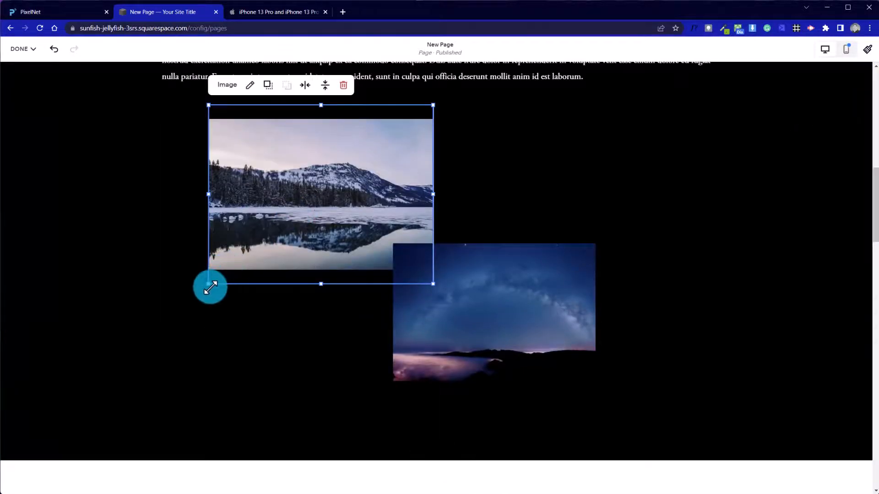
{"action": "left_click_drag", "start_coordinate": [211, 287], "coordinate": [166, 295]}
{"action": "left_click_drag", "start_coordinate": [238, 226], "coordinate": [240, 229]}
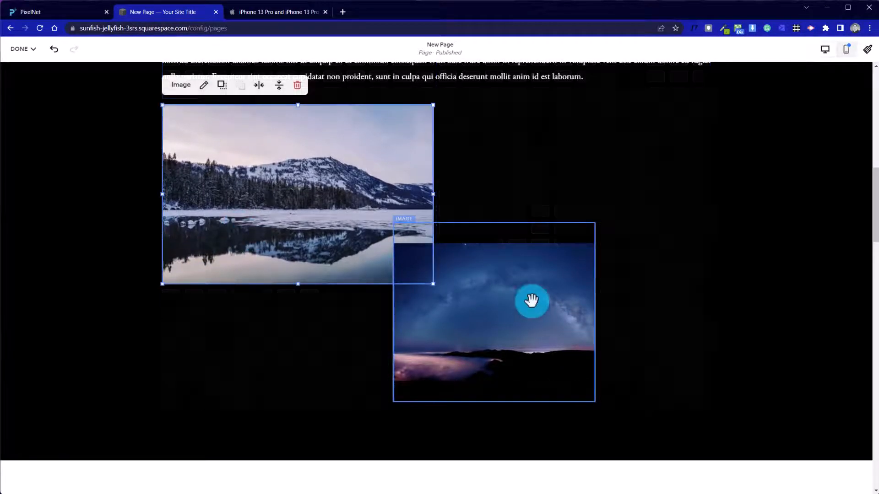
{"action": "key", "text": "Escape"}
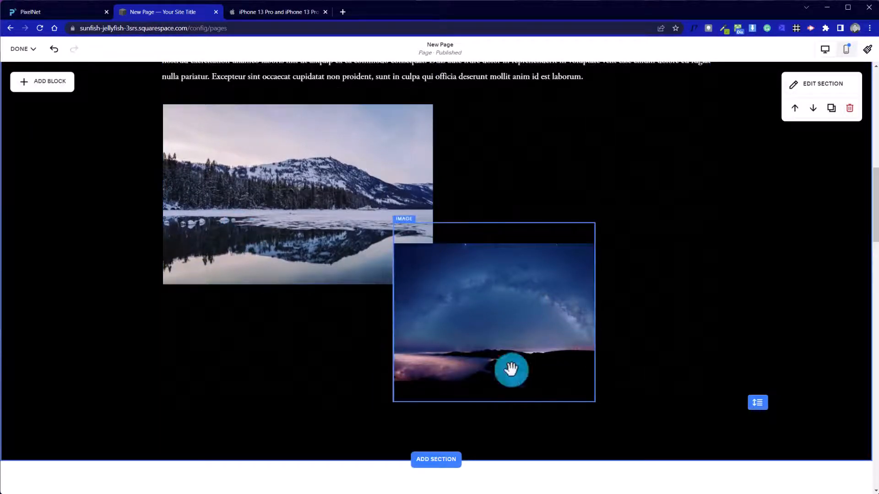
Enlarge the night-sky image out to the paragraph's right edge and shift it slightly down over the lake image's corner.
{"action": "left_click", "coordinate": [511, 369]}
{"action": "left_click_drag", "start_coordinate": [643, 421], "coordinate": [712, 447]}
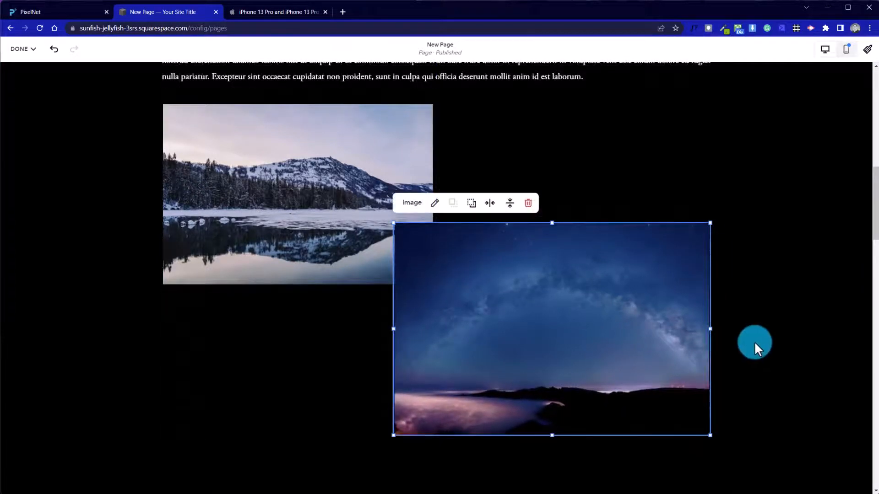
{"action": "left_click", "coordinate": [754, 341]}
{"action": "scroll", "coordinate": [396, 300], "scroll_direction": "down", "scroll_amount": 3}
{"action": "left_click_drag", "start_coordinate": [461, 213], "coordinate": [457, 237]}
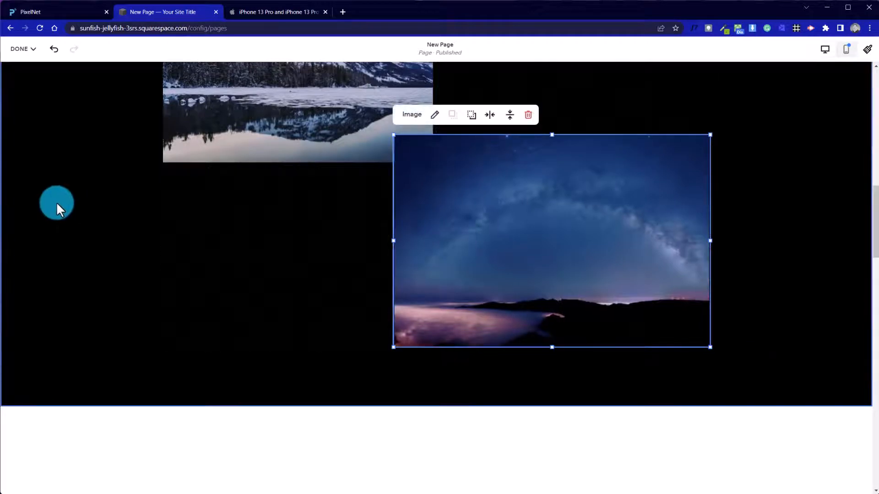
{"action": "left_click", "coordinate": [115, 211]}
{"action": "scroll", "coordinate": [188, 237], "scroll_direction": "up", "scroll_amount": 3}
{"action": "scroll", "coordinate": [295, 261], "scroll_direction": "up", "scroll_amount": 3}
{"action": "scroll", "coordinate": [294, 261], "scroll_direction": "down", "scroll_amount": 3}
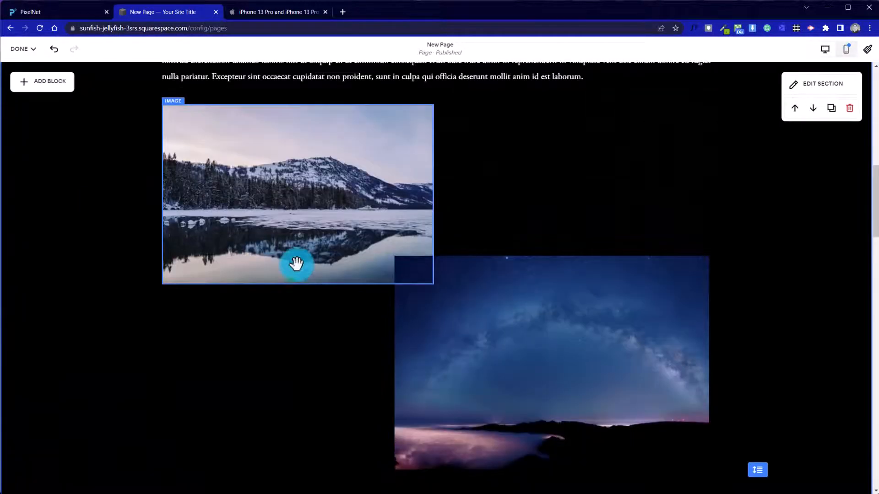
Raise the night-sky image slightly and narrow it from its left side so less of the lake image is covered.
{"action": "mouse_move", "coordinate": [563, 320]}
{"action": "left_mouse_down"}
{"action": "mouse_move", "coordinate": [566, 335]}
{"action": "mouse_move", "coordinate": [559, 305]}
{"action": "left_mouse_up"}
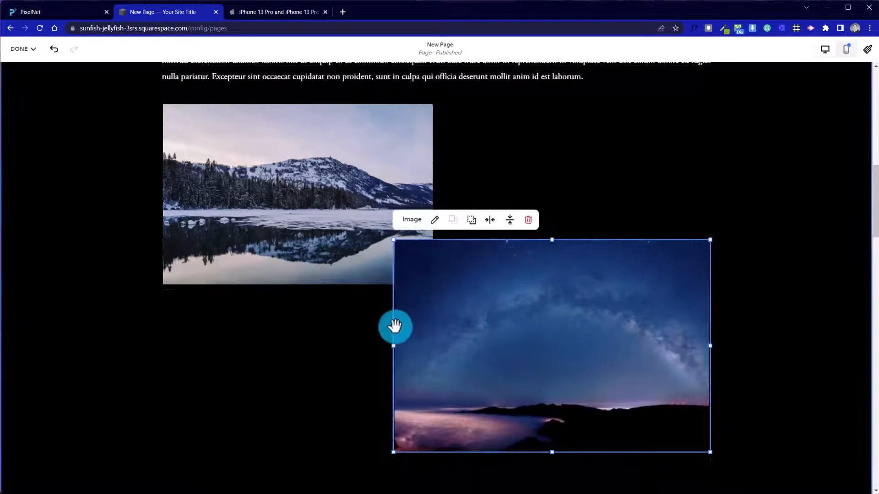
{"action": "left_click_drag", "start_coordinate": [403, 348], "coordinate": [416, 347]}
{"action": "left_click", "coordinate": [106, 257]}
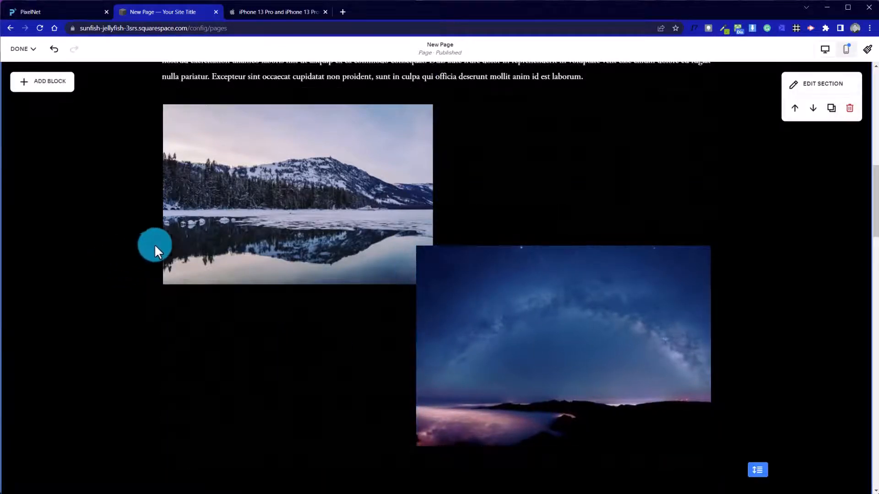
{"action": "scroll", "coordinate": [86, 237], "scroll_direction": "up", "scroll_amount": 5}
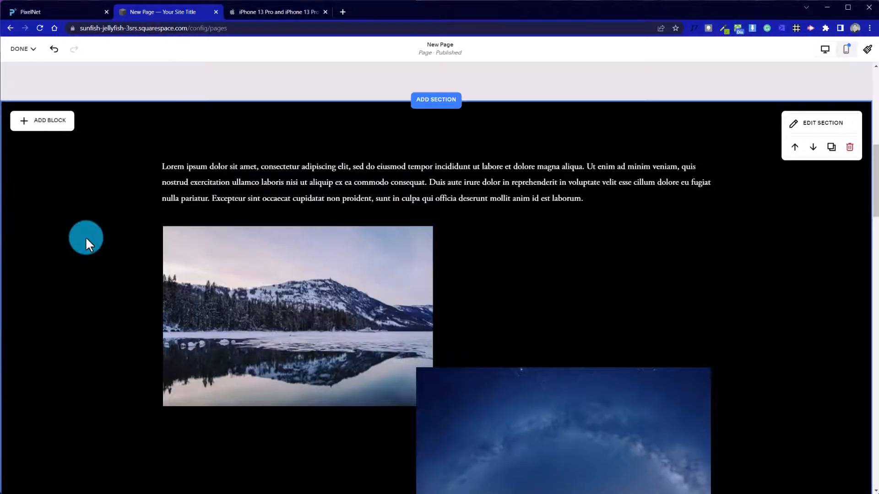
{"action": "scroll", "coordinate": [86, 237], "scroll_direction": "down", "scroll_amount": 5}
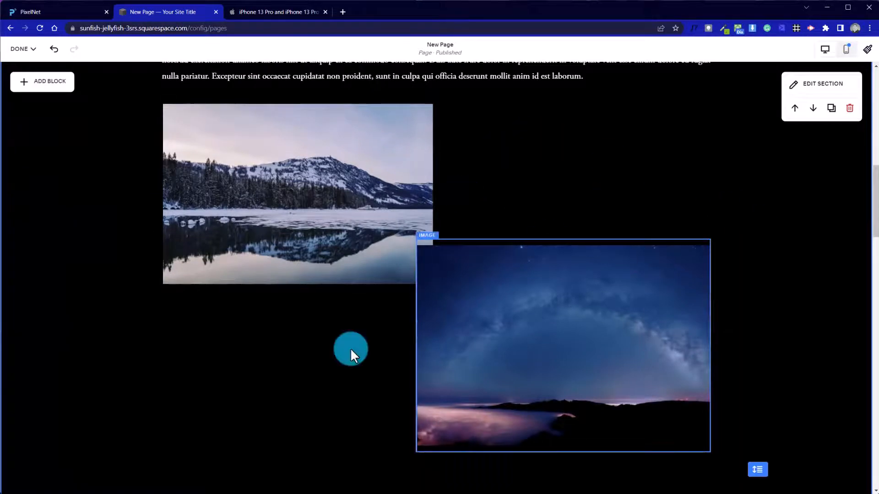
Enlarge the lake image to the night-sky image's width by temporarily aligning their left edges, and return the night-sky image to the right side.
{"action": "left_click", "coordinate": [363, 212]}
{"action": "left_click_drag", "start_coordinate": [535, 352], "coordinate": [389, 331]}
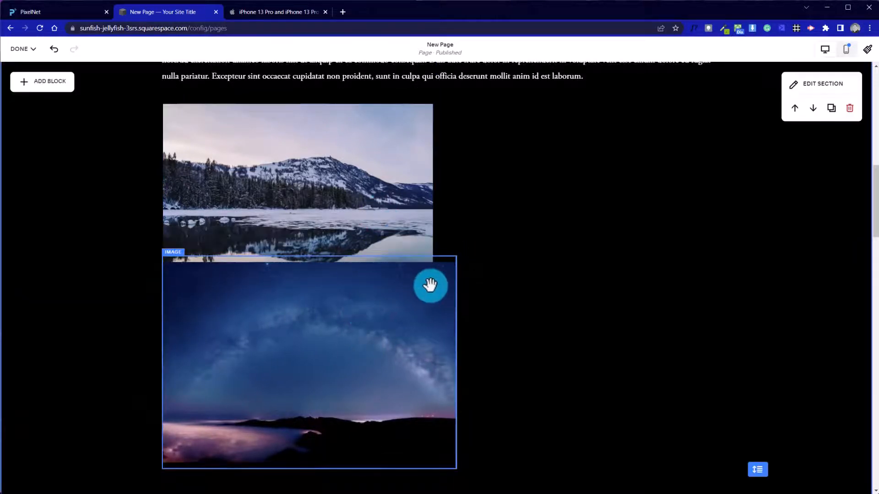
{"action": "left_click", "coordinate": [413, 215]}
{"action": "left_click_drag", "start_coordinate": [434, 286], "coordinate": [458, 301]}
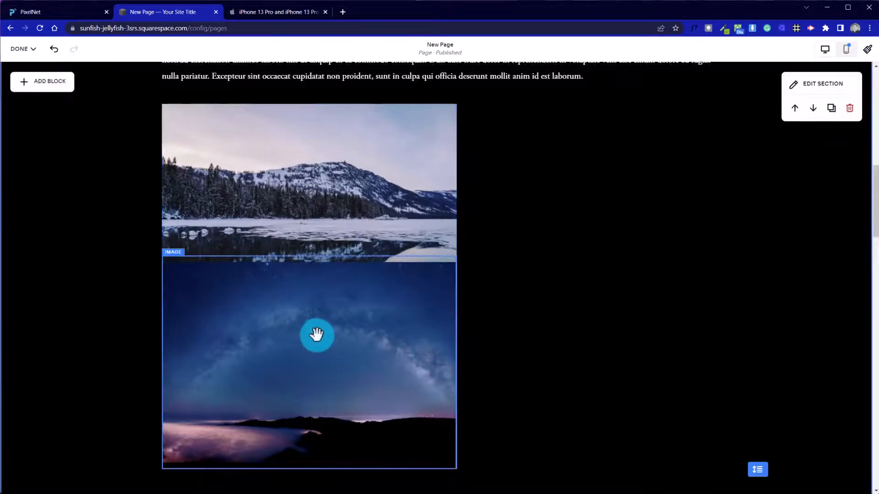
{"action": "left_click_drag", "start_coordinate": [314, 334], "coordinate": [573, 348]}
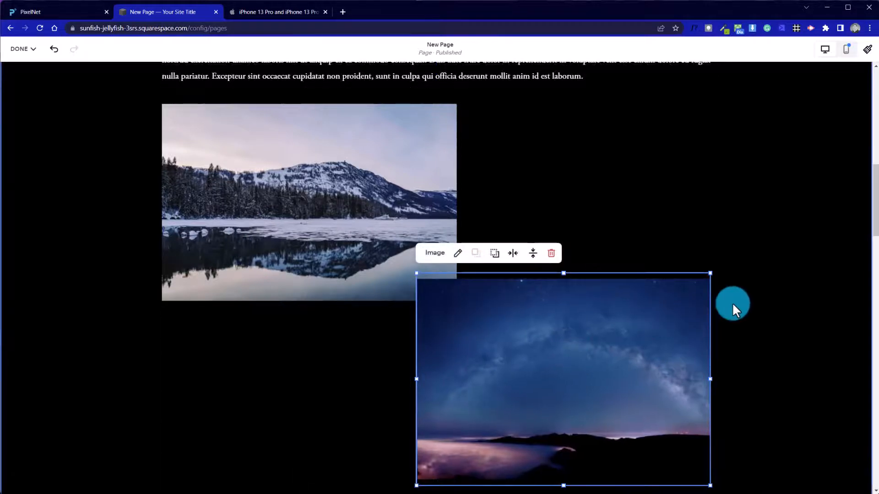
Review the alignment, matching widths and corner overlap of the lake and night-sky images.
{"action": "left_click", "coordinate": [733, 304]}
{"action": "scroll", "coordinate": [440, 275], "scroll_direction": "down", "scroll_amount": 3}
{"action": "scroll", "coordinate": [457, 245], "scroll_direction": "up", "scroll_amount": 8}
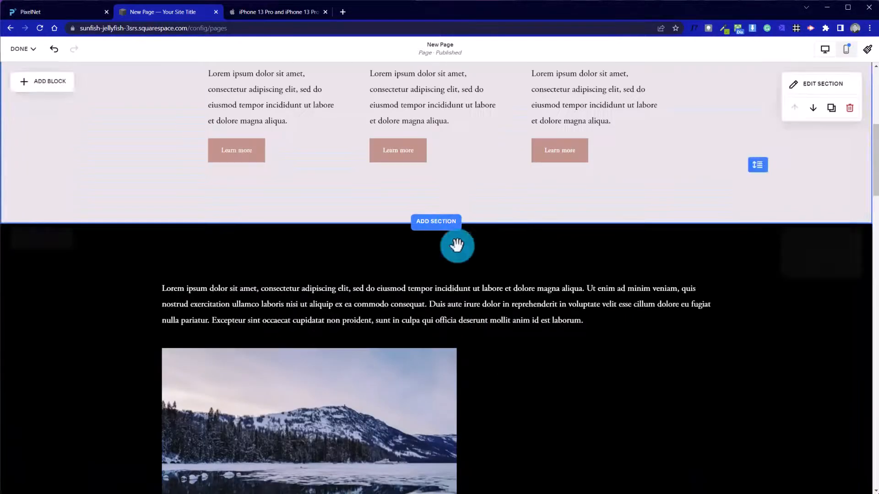
{"action": "scroll", "coordinate": [433, 275], "scroll_direction": "down", "scroll_amount": 3}
{"action": "scroll", "coordinate": [431, 389], "scroll_direction": "down", "scroll_amount": 2}
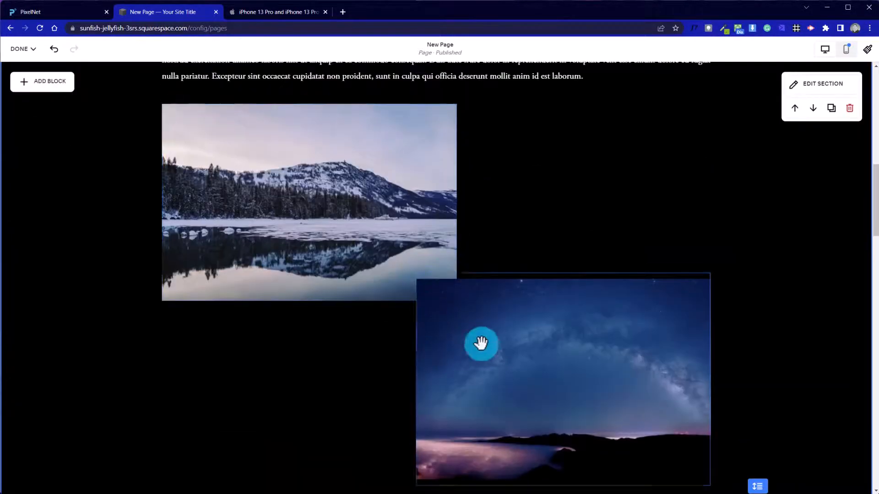
{"action": "left_click", "coordinate": [452, 205]}
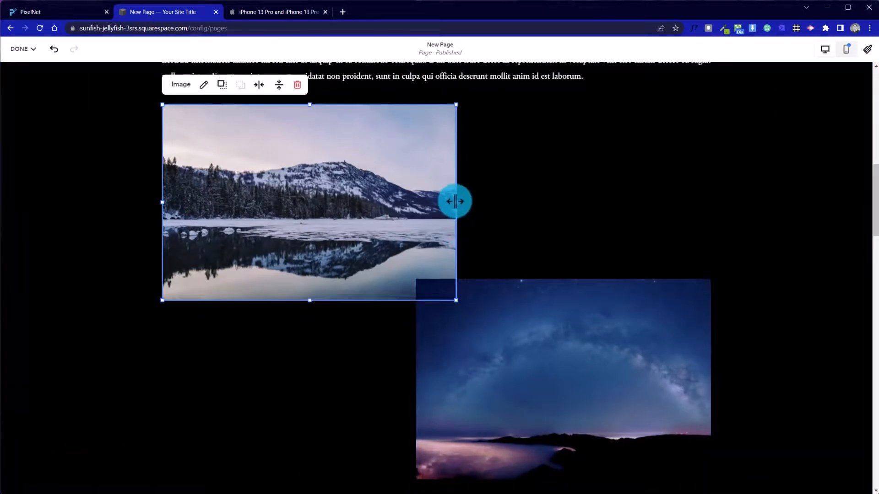
{"action": "mouse_move", "coordinate": [454, 202]}
{"action": "left_mouse_down"}
{"action": "mouse_move", "coordinate": [435, 200]}
{"action": "mouse_move", "coordinate": [457, 204]}
{"action": "left_mouse_up"}
{"action": "left_click", "coordinate": [375, 379]}
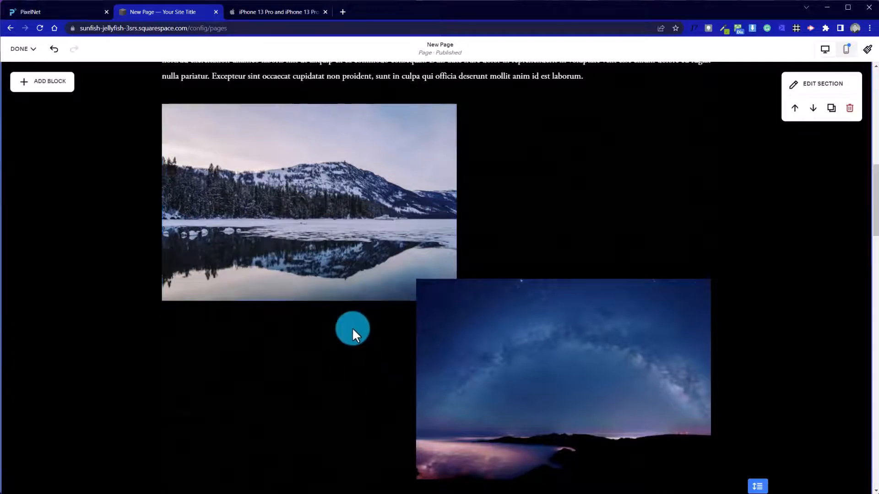
Add a text block in the empty space beside the lake image and fill it with Lorem ipsum placeholder text.
{"action": "scroll", "coordinate": [305, 334], "scroll_direction": "up", "scroll_amount": 3}
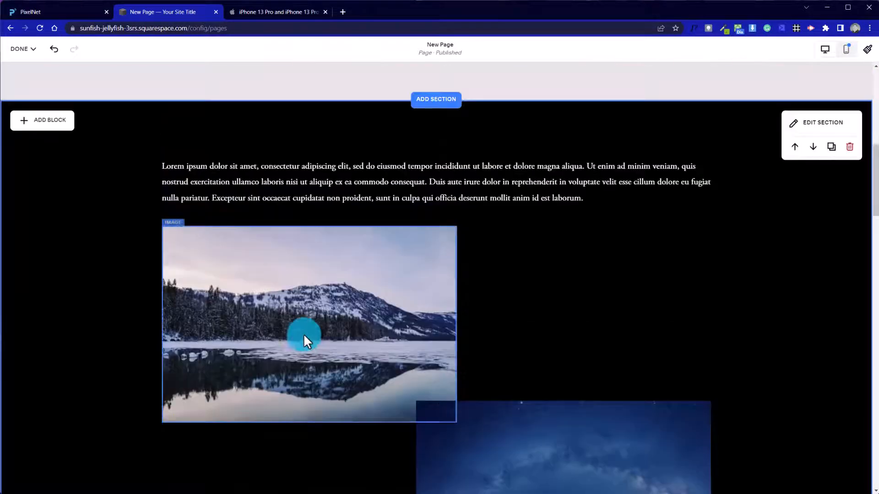
{"action": "left_click", "coordinate": [43, 119]}
{"action": "left_click", "coordinate": [53, 180]}
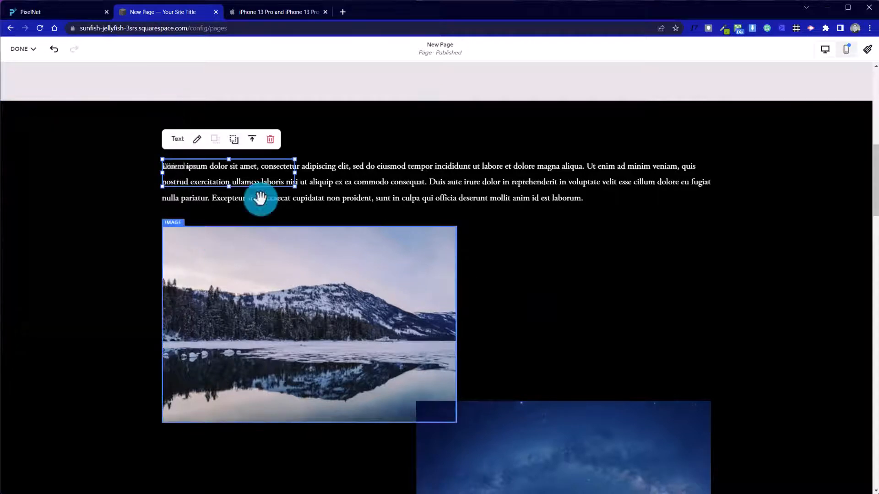
{"action": "left_click_drag", "start_coordinate": [216, 183], "coordinate": [504, 242]}
{"action": "left_click", "coordinate": [505, 242]}
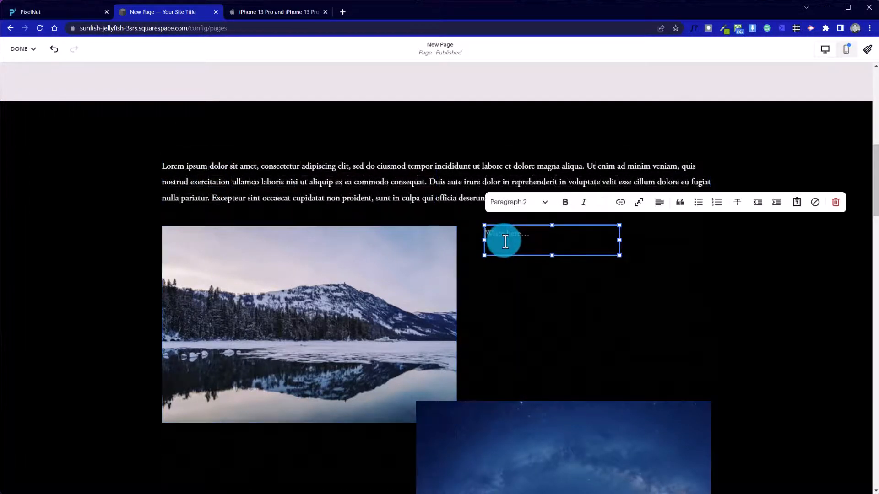
{"action": "type", "text": "Lorem ipsum dolor sit amet, consectetur adipiscing elit, sed do eiusmod tempor incididunt ut labore et dolore magna aliqua. Ut enim ad minim veniam, quis nostrud exercitation ullamco laboris nisi ut aliquip ex ea commodo consequat. Duis aute irure dolor in reprehenderit in voluptate velit esse cillum dolore eu fugiat nulla pariatur. Excepteur sint occaecat cupidatat non proident, sunt in culpa qui officia deserunt mollit anim id est laborum.  Lorem ipsum dolor sit amet, consectetur adipiscing elit, sed do eiusmod tempor incididunt ut labore et dolore magna aliqua. Ut enim ad minim veniam, quis nostrud exercitation ullamco laboris nisi ut aliquip ex ea commodo consequat. Duis aute irure dolor in reprehenderit in voluptate velit esse cillum dolore eu fugiat nulla pariatur. Excepteur sint occaecat cupidatat non proident, sunt in culpa qui officia deserunt mollit anim id est laborum."}
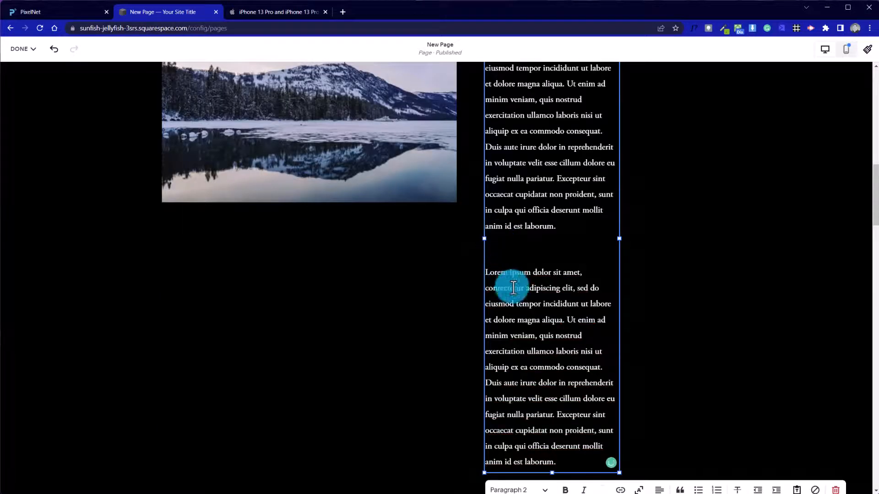
Copy the second Lorem ipsum paragraph in the new text block, and delete it together with the empty line left behind.
{"action": "scroll", "coordinate": [508, 293], "scroll_direction": "down", "scroll_amount": 3}
{"action": "left_click_drag", "start_coordinate": [568, 343], "coordinate": [493, 151]}
{"action": "key", "text": "ctrl+c"}
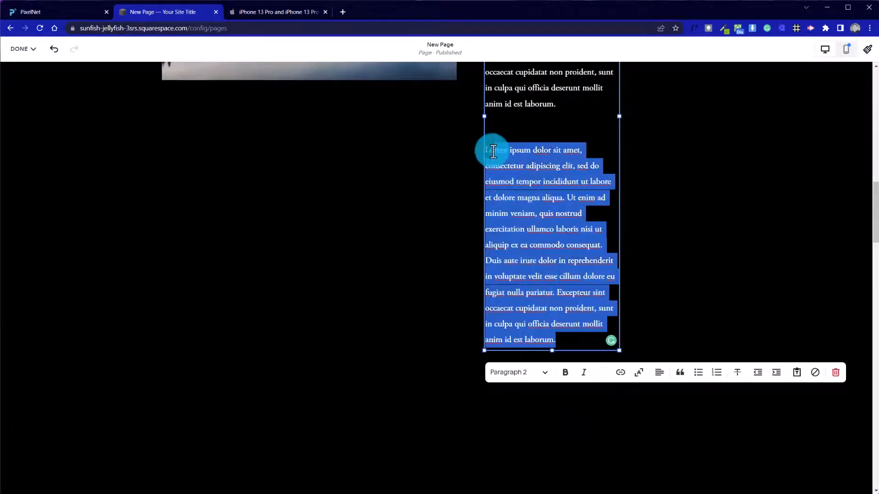
{"action": "key", "text": "BackSpace"}
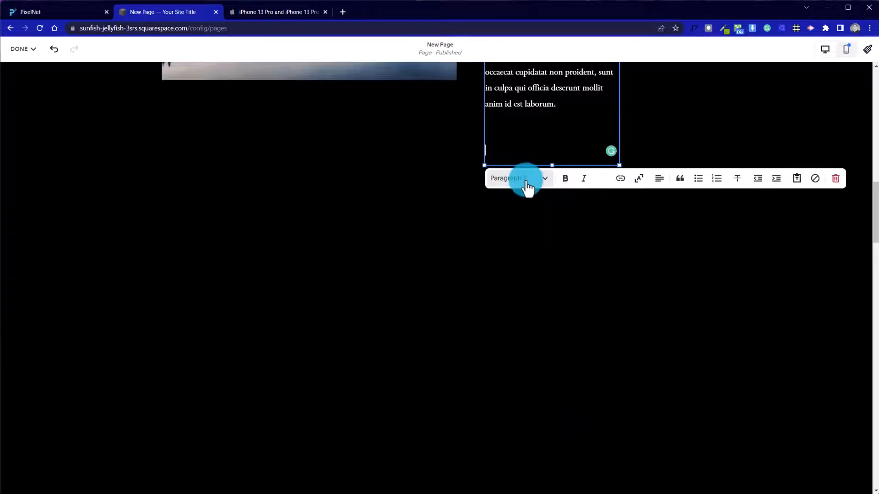
{"action": "key", "text": "BackSpace"}
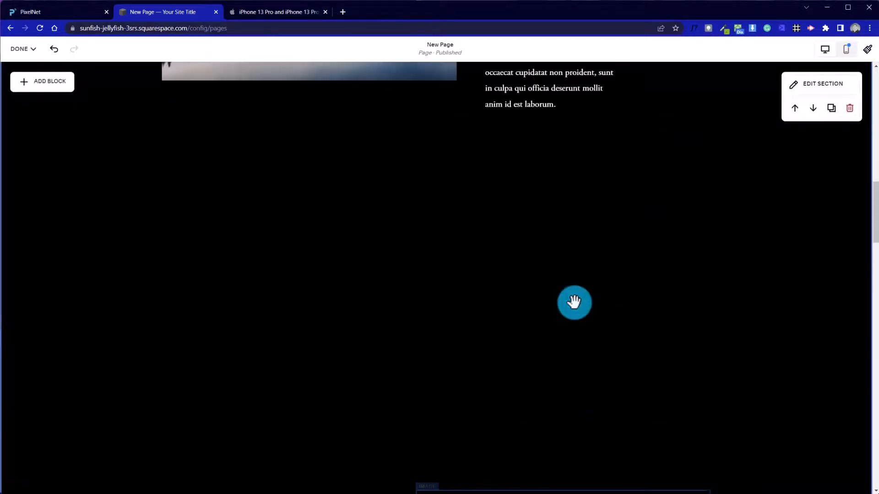
Shorten the text beside the lake image by deleting everything from "Duis aute irure" to the end.
{"action": "scroll", "coordinate": [574, 302], "scroll_direction": "up", "scroll_amount": 8}
{"action": "scroll", "coordinate": [570, 311], "scroll_direction": "down", "scroll_amount": 3}
{"action": "left_click", "coordinate": [562, 341]}
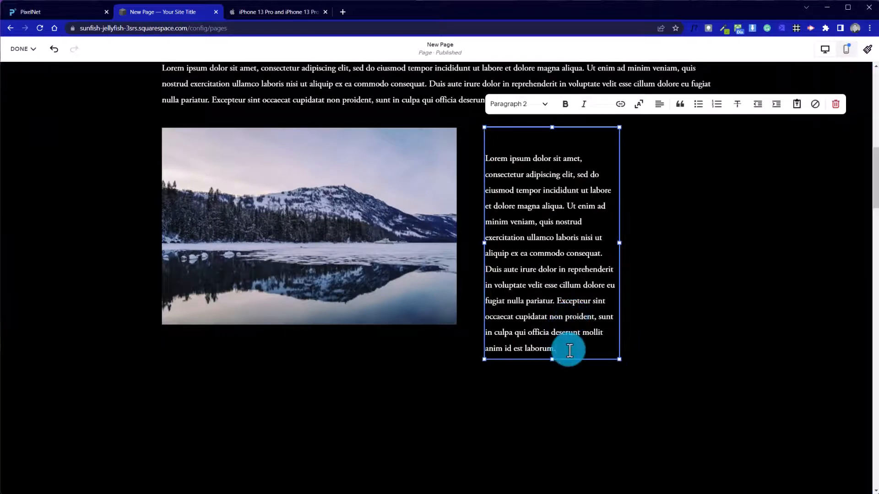
{"action": "left_click_drag", "start_coordinate": [567, 349], "coordinate": [593, 255]}
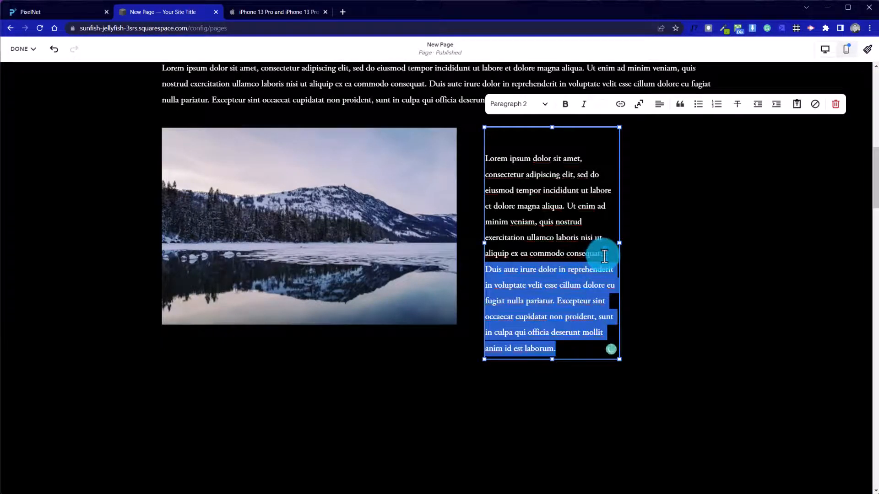
{"action": "key", "text": "BackSpace"}
{"action": "left_click", "coordinate": [697, 292]}
Move the night-sky image back up so that it overlaps the lake image's lower corner again.
{"action": "scroll", "coordinate": [608, 328], "scroll_direction": "up", "scroll_amount": 3}
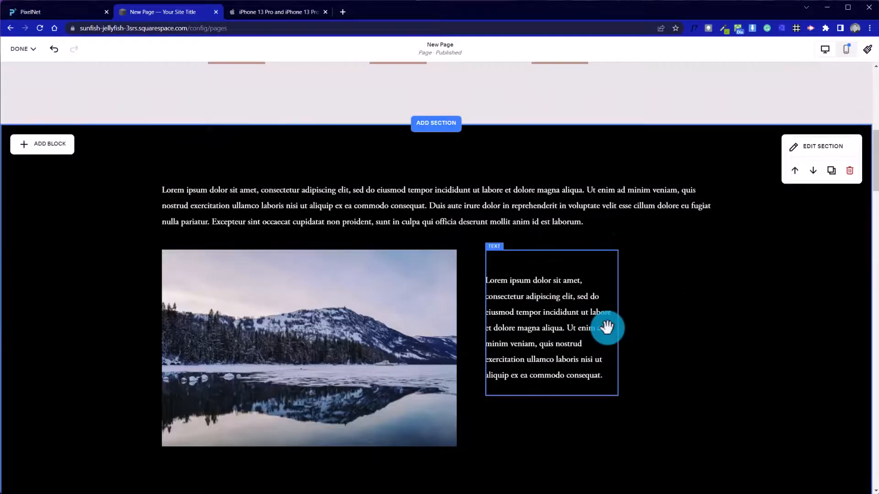
{"action": "scroll", "coordinate": [607, 328], "scroll_direction": "down", "scroll_amount": 8}
{"action": "scroll", "coordinate": [607, 327], "scroll_direction": "up", "scroll_amount": 8}
{"action": "left_click_drag", "start_coordinate": [522, 332], "coordinate": [534, 185]}
{"action": "scroll", "coordinate": [501, 360], "scroll_direction": "up", "scroll_amount": 4}
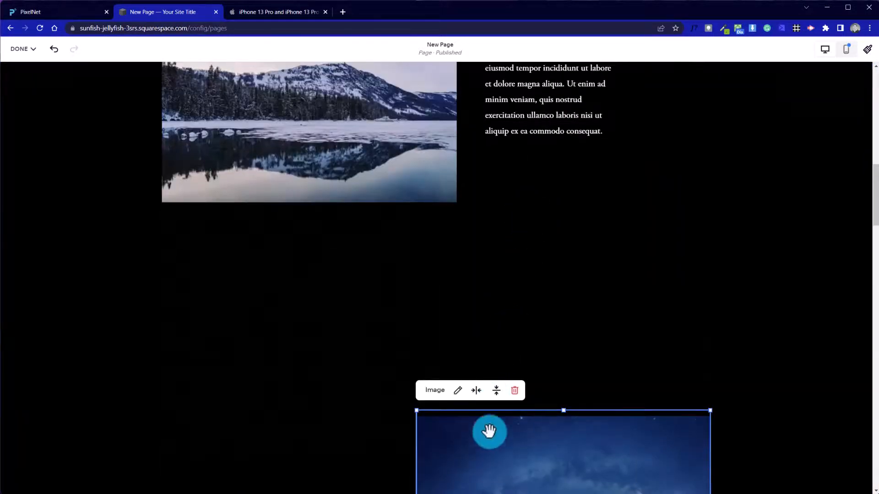
{"action": "left_click_drag", "start_coordinate": [489, 431], "coordinate": [487, 196]}
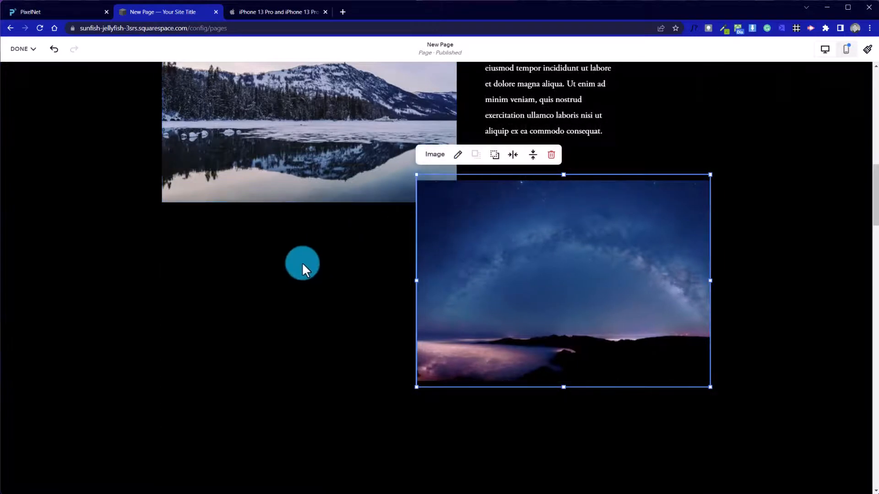
{"action": "left_click", "coordinate": [293, 275]}
{"action": "scroll", "coordinate": [293, 271], "scroll_direction": "up", "scroll_amount": 3}
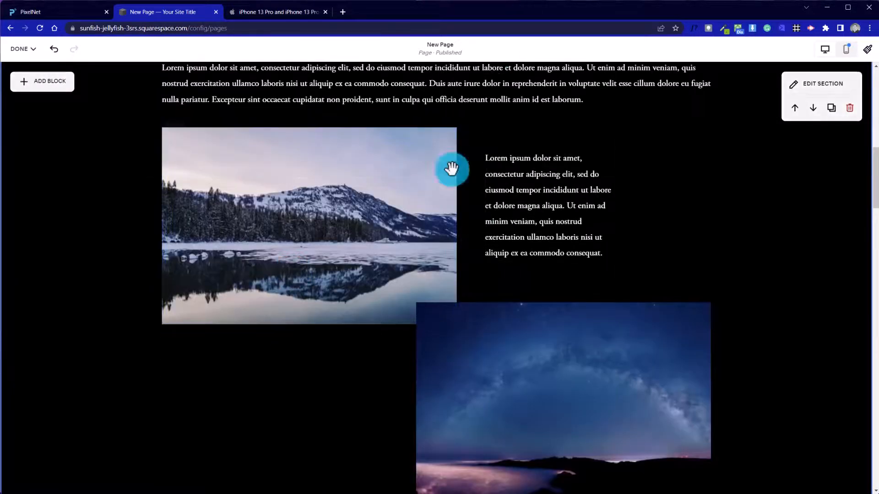
Widen the text block beside the lake image almost to the night-sky image's outer edge and shift it down one grid row.
{"action": "left_click", "coordinate": [543, 226]}
{"action": "left_click_drag", "start_coordinate": [619, 200], "coordinate": [693, 205]}
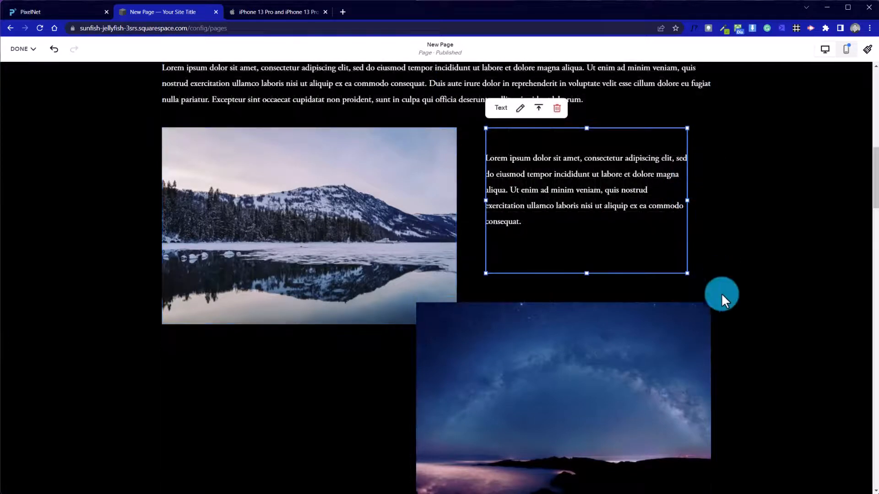
{"action": "left_click", "coordinate": [738, 239]}
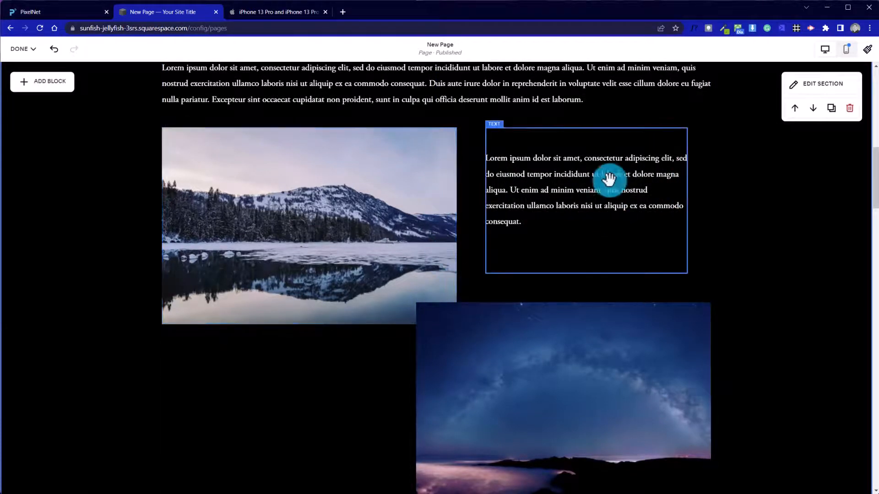
{"action": "left_click_drag", "start_coordinate": [582, 178], "coordinate": [607, 207]}
{"action": "left_click", "coordinate": [777, 242]}
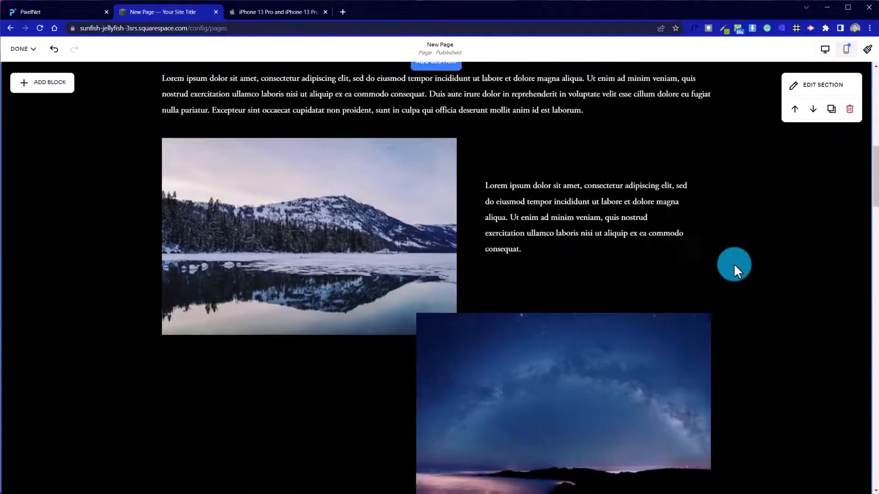
Add a text block below the lake image, beside the night-sky image, and paste the copied Lorem ipsum paragraph into it.
{"action": "scroll", "coordinate": [735, 263], "scroll_direction": "down", "scroll_amount": 3}
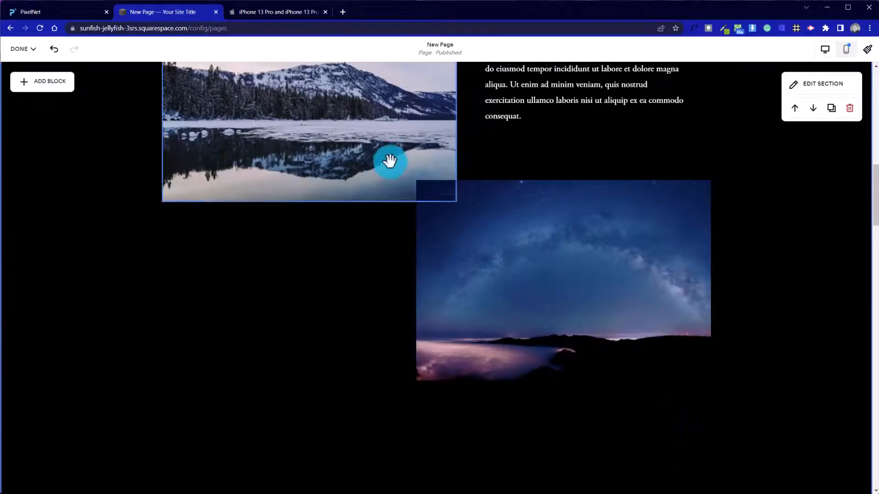
{"action": "left_click", "coordinate": [55, 95]}
{"action": "left_click", "coordinate": [50, 174]}
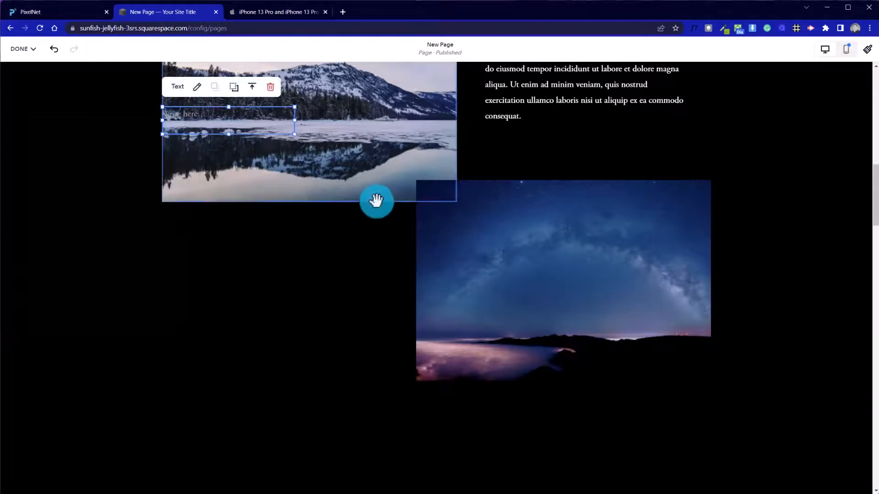
{"action": "left_click_drag", "start_coordinate": [204, 129], "coordinate": [388, 355]}
{"action": "left_click", "coordinate": [218, 236]}
{"action": "key", "text": "ctrl+v"}
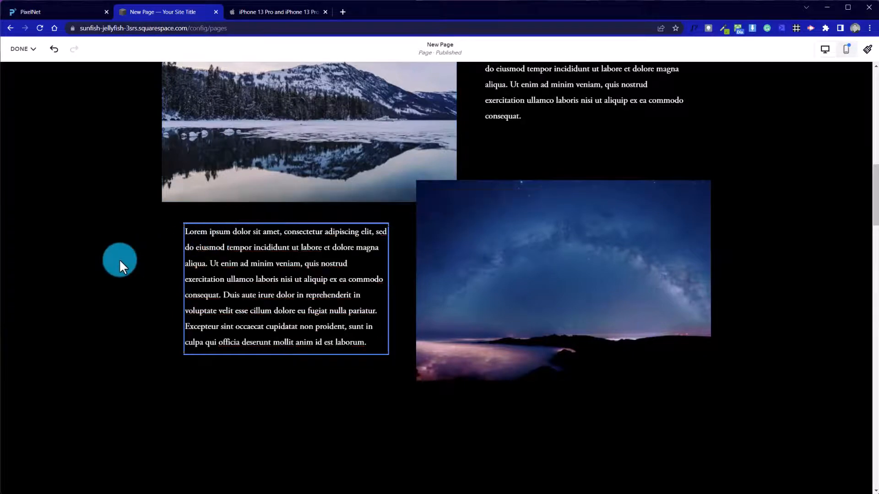
{"action": "left_click", "coordinate": [118, 261]}
Move the lower text block down slightly and delete its final sentence starting with "Excepteur sint".
{"action": "left_click_drag", "start_coordinate": [240, 282], "coordinate": [241, 319]}
{"action": "left_click_drag", "start_coordinate": [296, 376], "coordinate": [329, 374]}
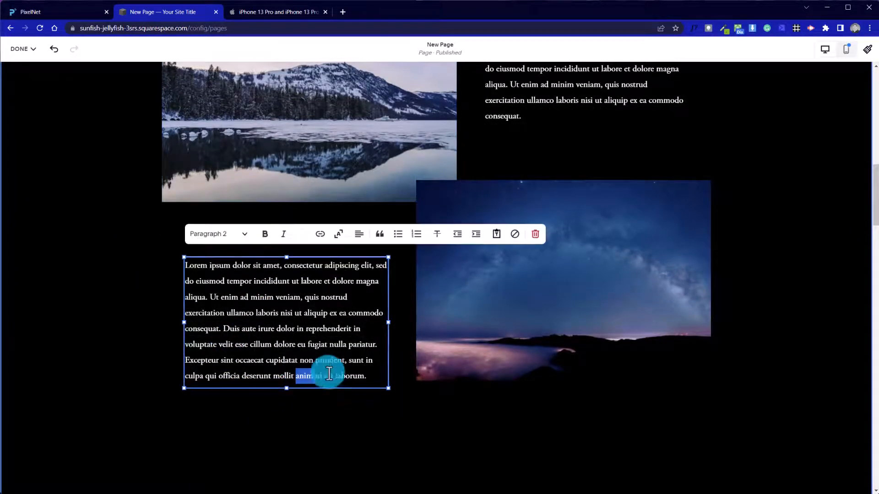
{"action": "left_click_drag", "start_coordinate": [378, 346], "coordinate": [378, 379]}
{"action": "key", "text": "BackSpace"}
{"action": "left_click", "coordinate": [106, 321]}
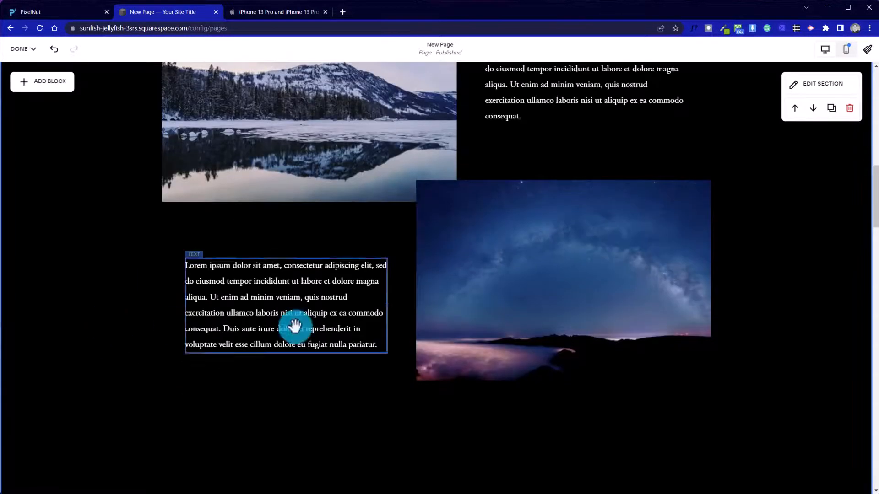
Try a narrower width for the lower text block and compare it with the text block beside the lake image.
{"action": "left_click", "coordinate": [294, 324]}
{"action": "left_click_drag", "start_coordinate": [396, 309], "coordinate": [365, 309]}
{"action": "left_click", "coordinate": [516, 421]}
{"action": "scroll", "coordinate": [516, 412], "scroll_direction": "up", "scroll_amount": 3}
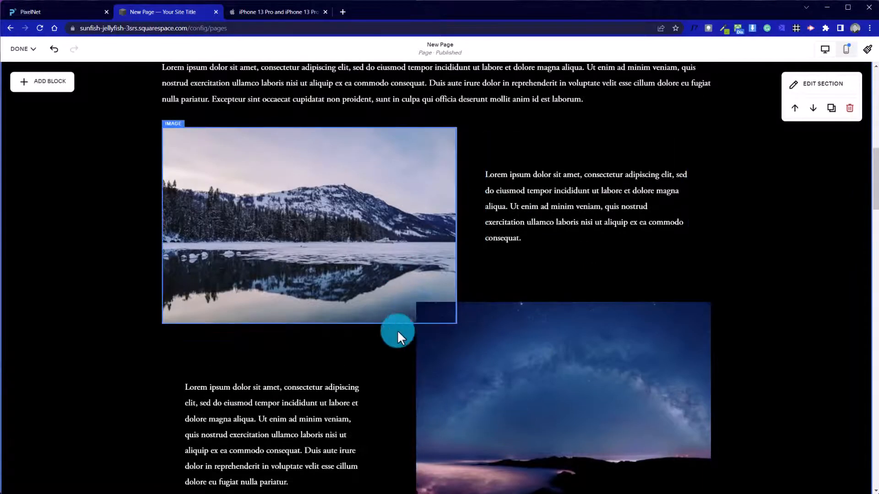
{"action": "left_click", "coordinate": [481, 219]}
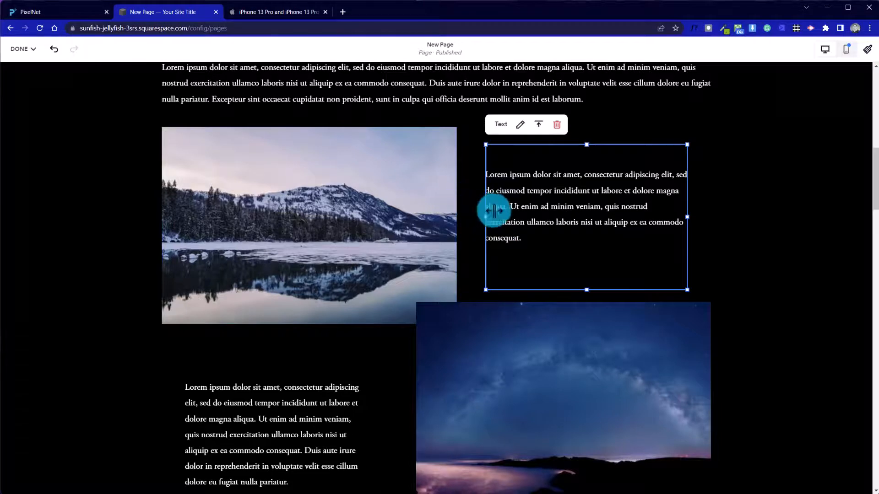
{"action": "left_click", "coordinate": [299, 412]}
{"action": "scroll", "coordinate": [307, 411], "scroll_direction": "down", "scroll_amount": 4}
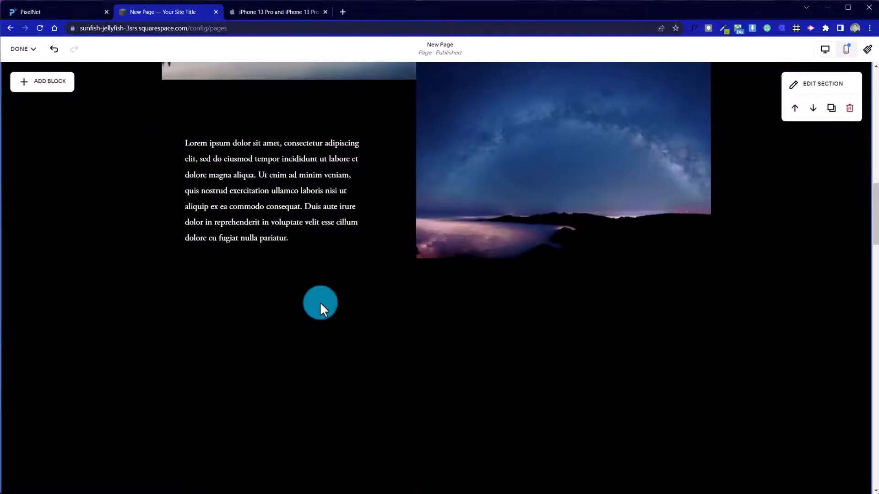
Widen the lower text block back to the same width as the text block beside the lake image.
{"action": "left_click", "coordinate": [344, 196]}
{"action": "left_click_drag", "start_coordinate": [364, 193], "coordinate": [380, 192]}
{"action": "scroll", "coordinate": [329, 236], "scroll_direction": "up", "scroll_amount": 2}
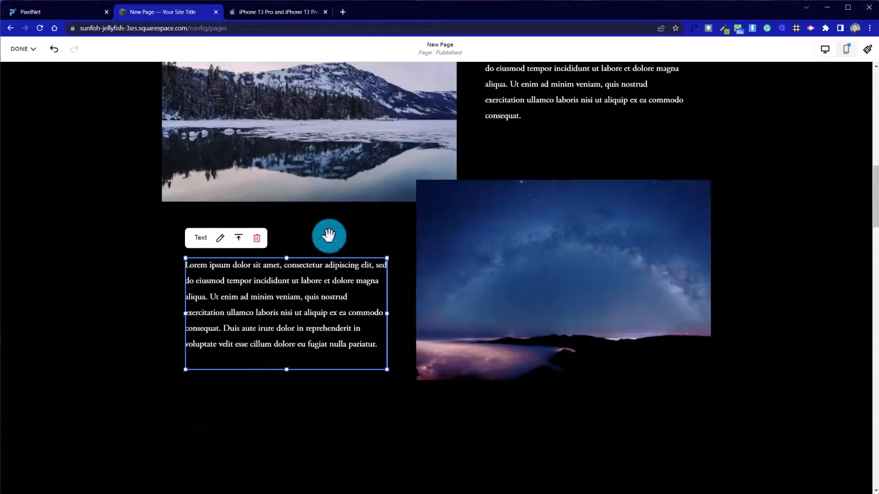
{"action": "scroll", "coordinate": [526, 196], "scroll_direction": "up", "scroll_amount": 2}
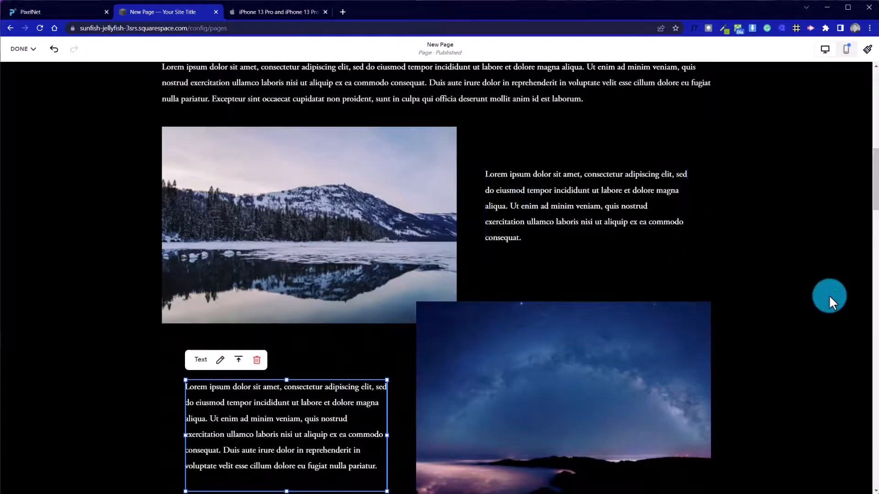
Move the lower text block up one grid row, closer to the lake image.
{"action": "scroll", "coordinate": [801, 288], "scroll_direction": "down", "scroll_amount": 2}
{"action": "left_click", "coordinate": [765, 272]}
{"action": "scroll", "coordinate": [319, 281], "scroll_direction": "up", "scroll_amount": 2}
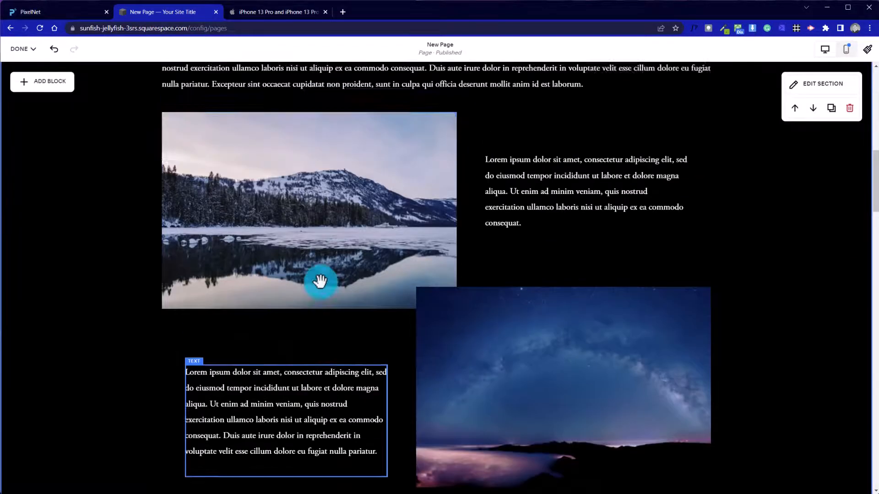
{"action": "left_click_drag", "start_coordinate": [252, 418], "coordinate": [253, 402]}
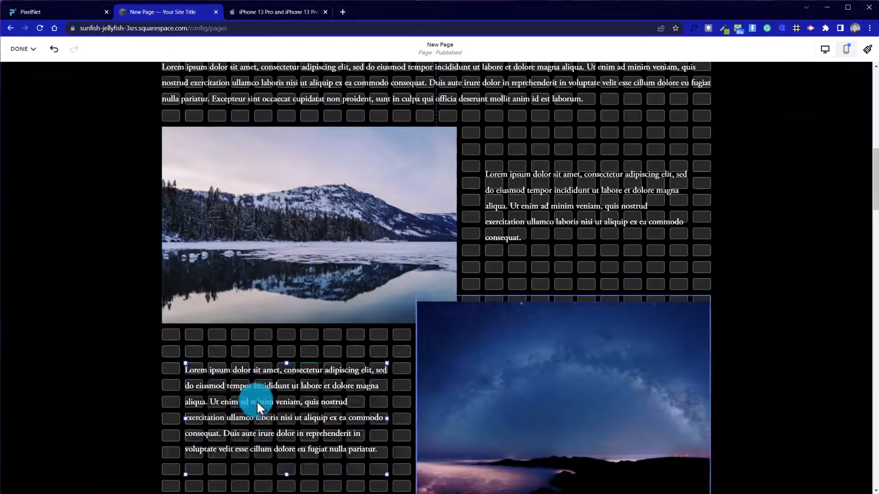
{"action": "left_click", "coordinate": [76, 244]}
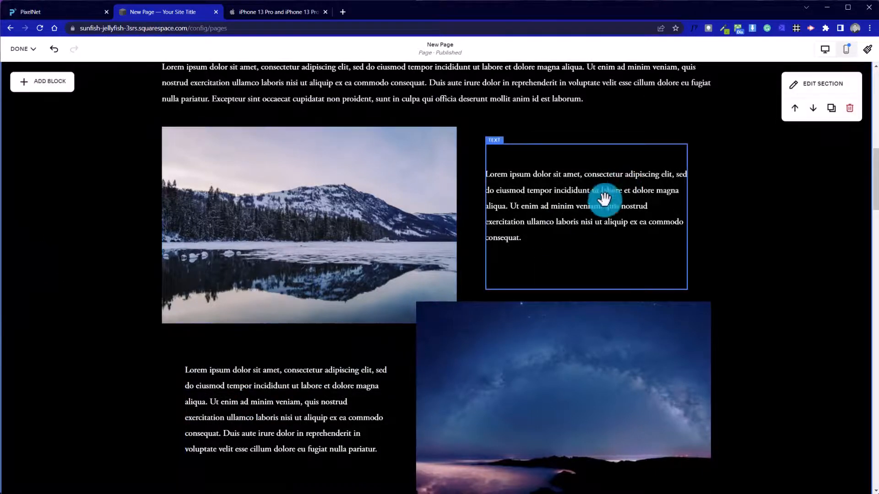
{"action": "scroll", "coordinate": [778, 225], "scroll_direction": "up", "scroll_amount": 5}
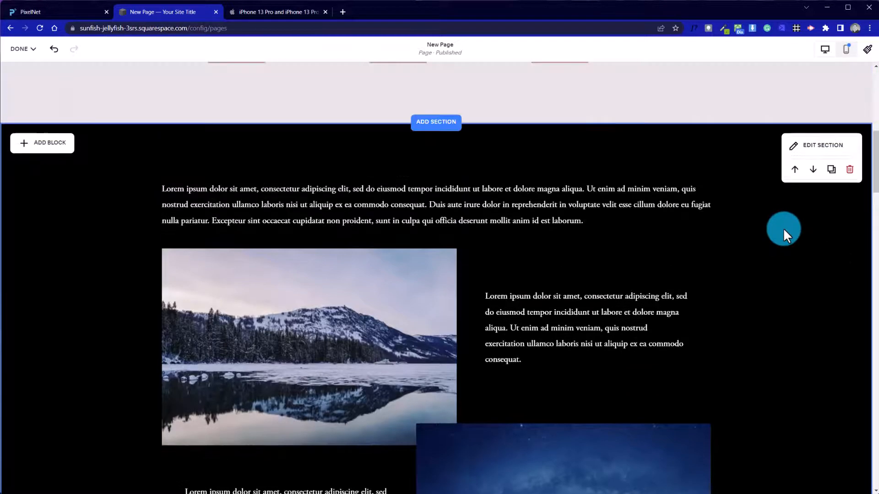
{"action": "scroll", "coordinate": [682, 180], "scroll_direction": "down", "scroll_amount": 5}
{"action": "scroll", "coordinate": [555, 187], "scroll_direction": "up", "scroll_amount": 3}
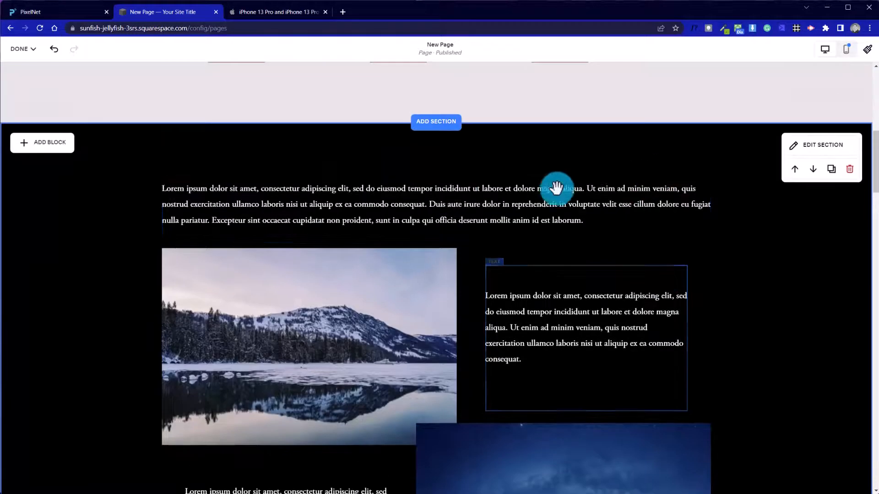
Split the dark section's intro text before "Duis aute irure" and format its first paragraph as Heading 3.
{"action": "double_click", "coordinate": [454, 189]}
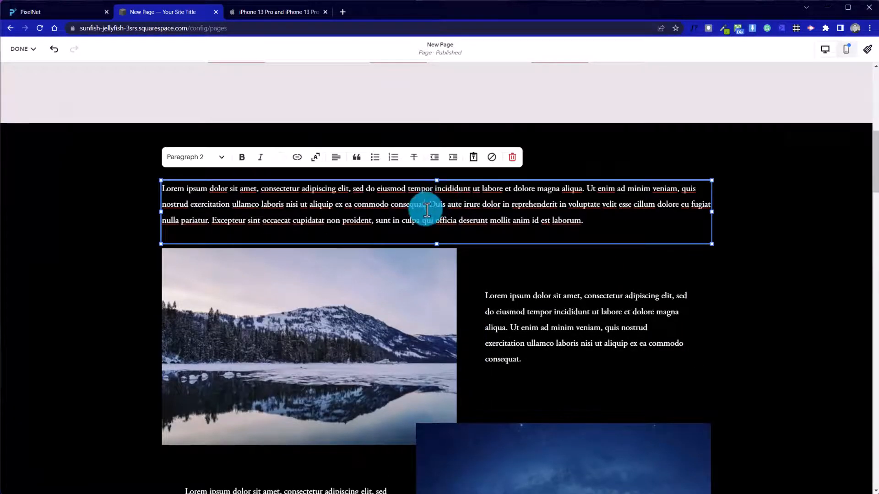
{"action": "key", "text": "Return"}
{"action": "left_click", "coordinate": [245, 204]}
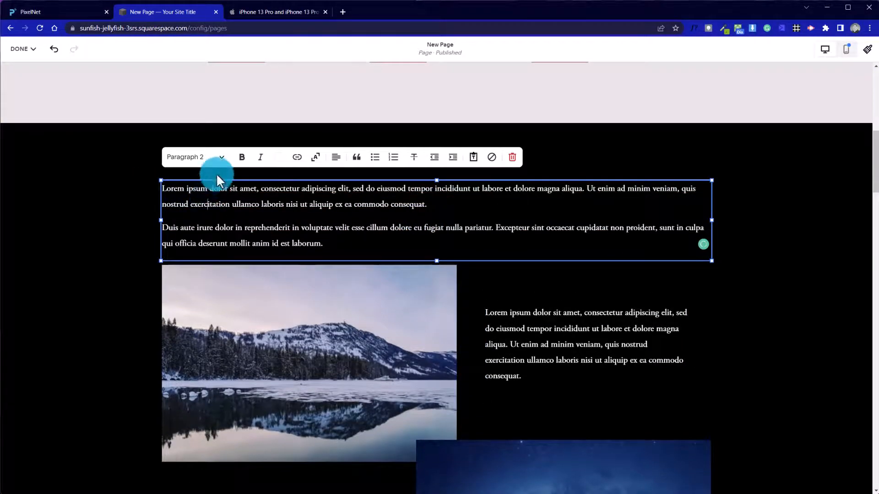
{"action": "left_click", "coordinate": [220, 161]}
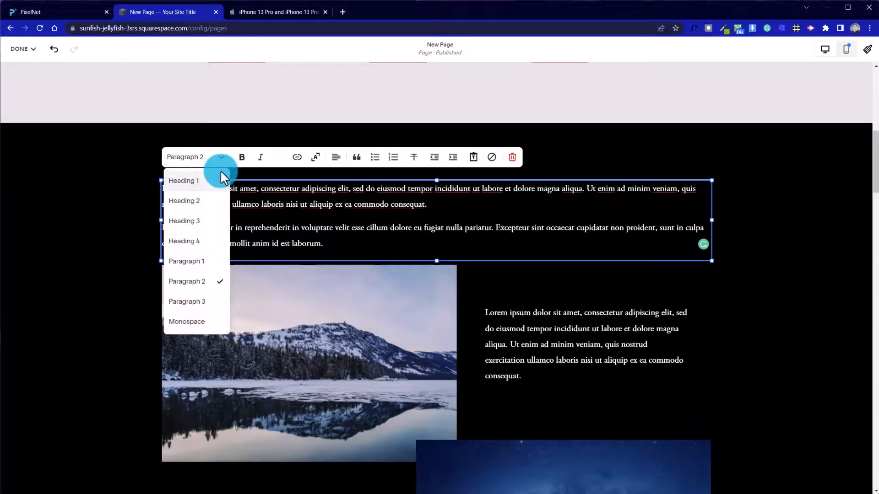
{"action": "left_click", "coordinate": [197, 221]}
{"action": "left_click", "coordinate": [95, 230]}
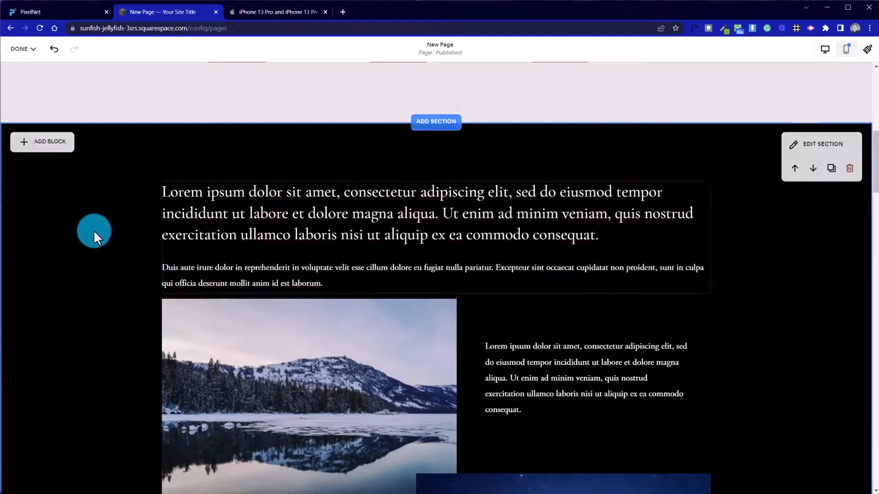
{"action": "scroll", "coordinate": [92, 221], "scroll_direction": "down", "scroll_amount": 3}
{"action": "scroll", "coordinate": [92, 221], "scroll_direction": "down", "scroll_amount": 3}
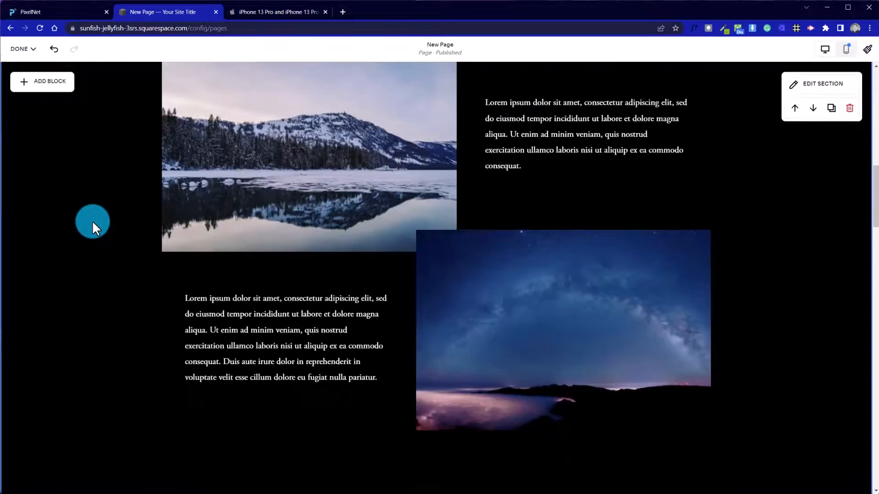
{"action": "scroll", "coordinate": [92, 220], "scroll_direction": "up", "scroll_amount": 3}
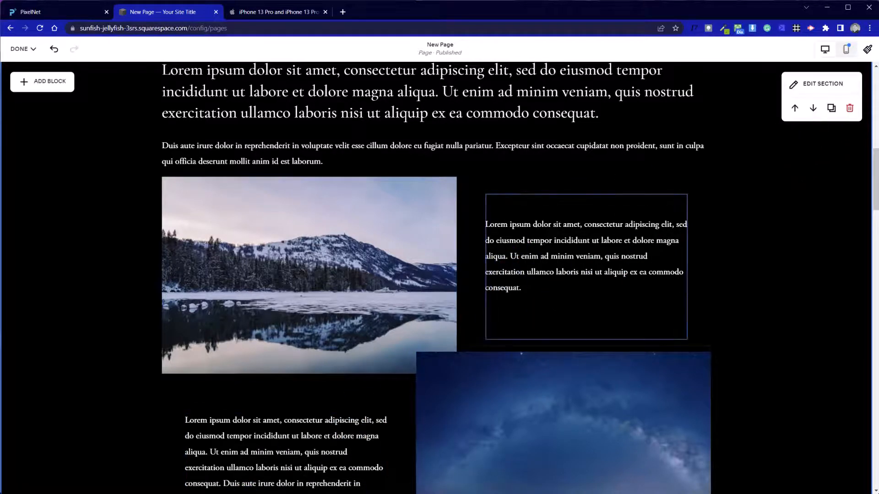
{"action": "scroll", "coordinate": [338, 425], "scroll_direction": "down", "scroll_amount": 3}
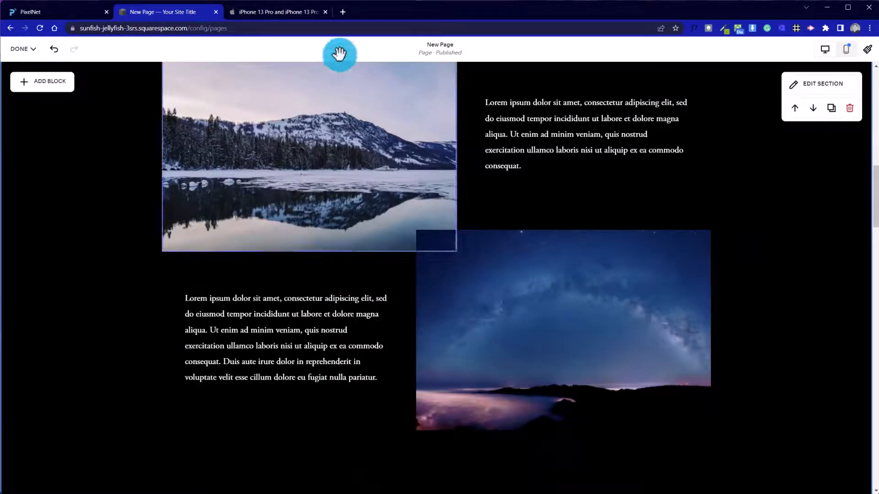
{"action": "left_click", "coordinate": [299, 14]}
{"action": "left_click_drag", "start_coordinate": [466, 273], "coordinate": [346, 269]}
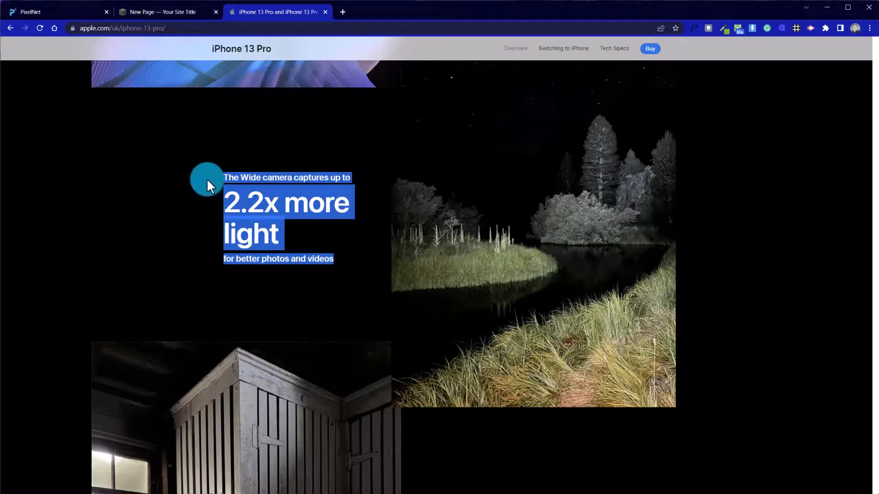
{"action": "left_click", "coordinate": [215, 226]}
{"action": "left_click_drag", "start_coordinate": [225, 202], "coordinate": [280, 232]}
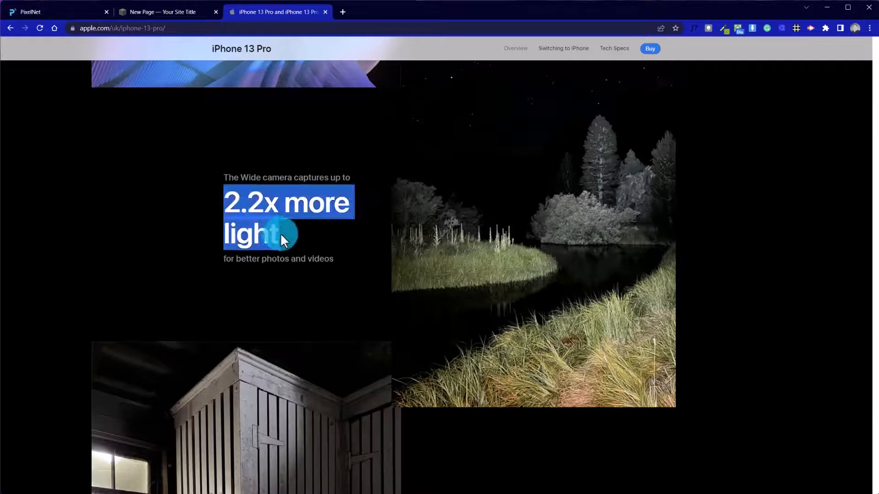
{"action": "scroll", "coordinate": [289, 281], "scroll_direction": "down", "scroll_amount": 10}
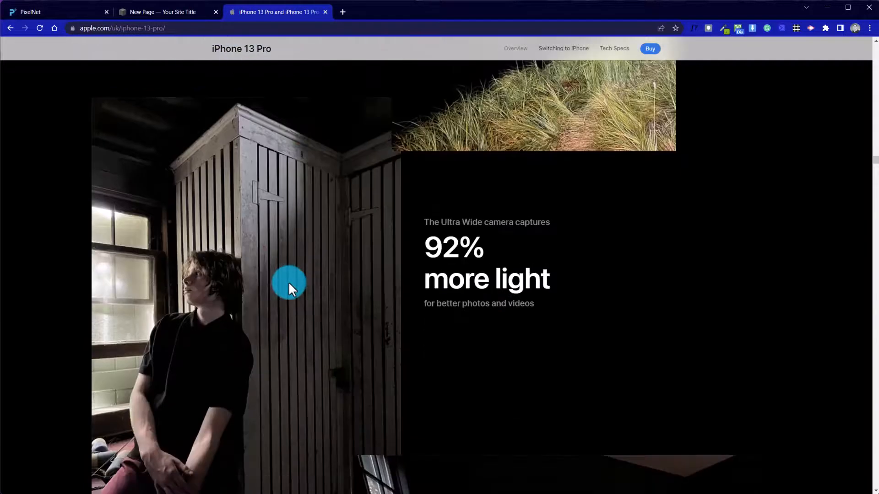
{"action": "scroll", "coordinate": [288, 281], "scroll_direction": "up", "scroll_amount": 10}
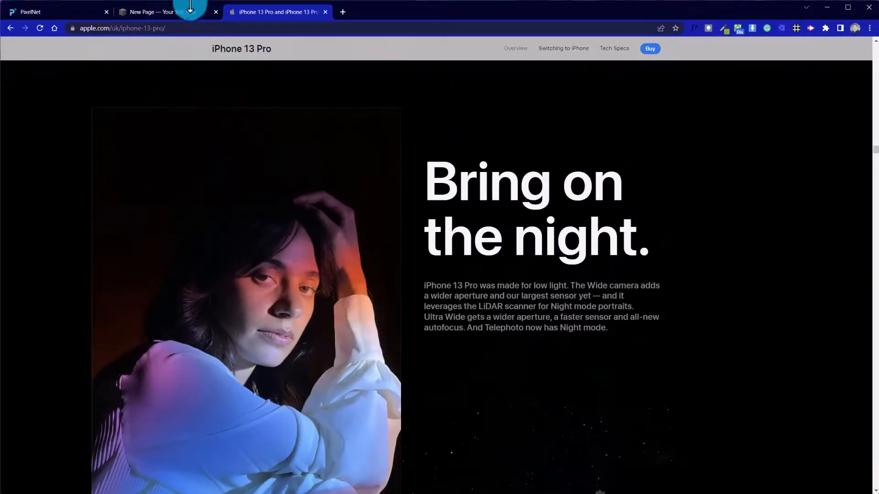
Switch back to the Squarespace page, save the changes and leave the page editor.
{"action": "left_click", "coordinate": [183, 12]}
{"action": "scroll", "coordinate": [109, 212], "scroll_direction": "up", "scroll_amount": 3}
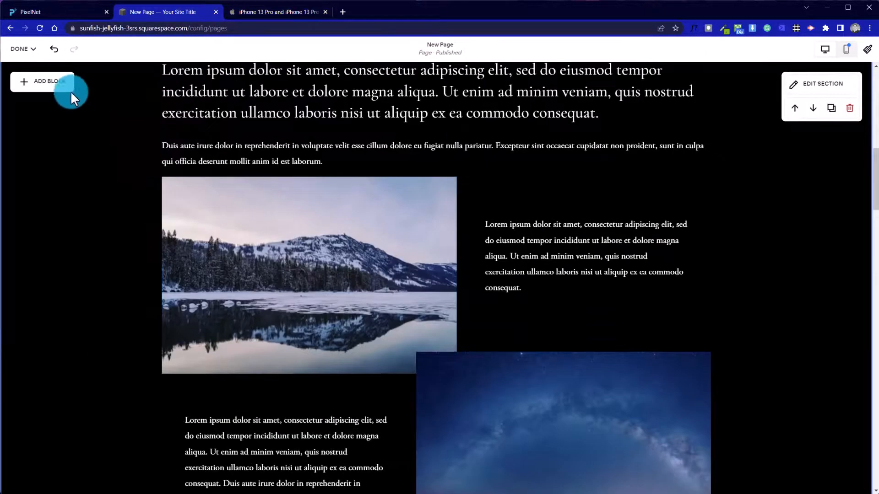
{"action": "left_click", "coordinate": [23, 48]}
{"action": "left_click", "coordinate": [31, 78]}
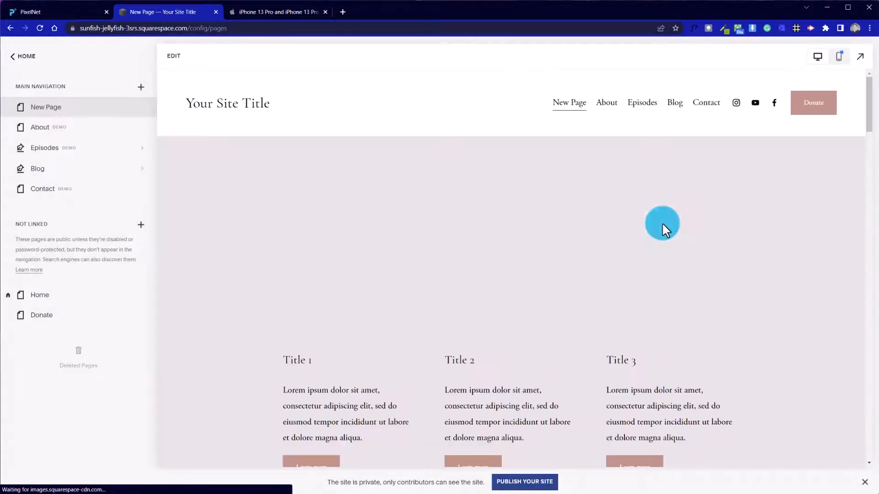
Preview the dark section in mobile view and examine the stacking order of its images and text blocks.
{"action": "scroll", "coordinate": [685, 268], "scroll_direction": "down", "scroll_amount": 10}
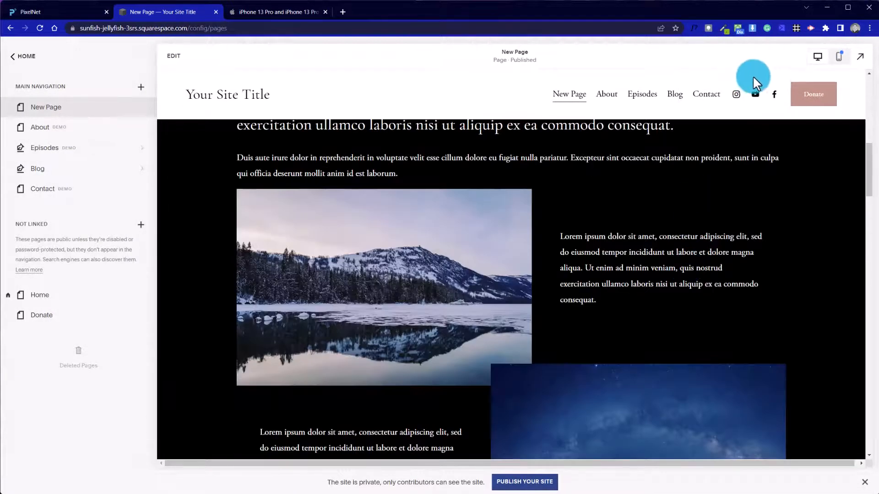
{"action": "left_click", "coordinate": [830, 60]}
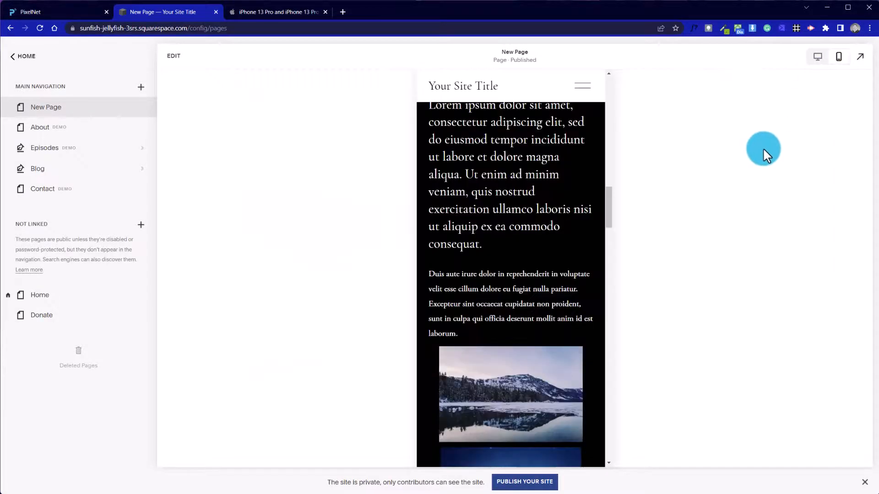
{"action": "scroll", "coordinate": [487, 295], "scroll_direction": "down", "scroll_amount": 8}
{"action": "scroll", "coordinate": [487, 294], "scroll_direction": "up", "scroll_amount": 8}
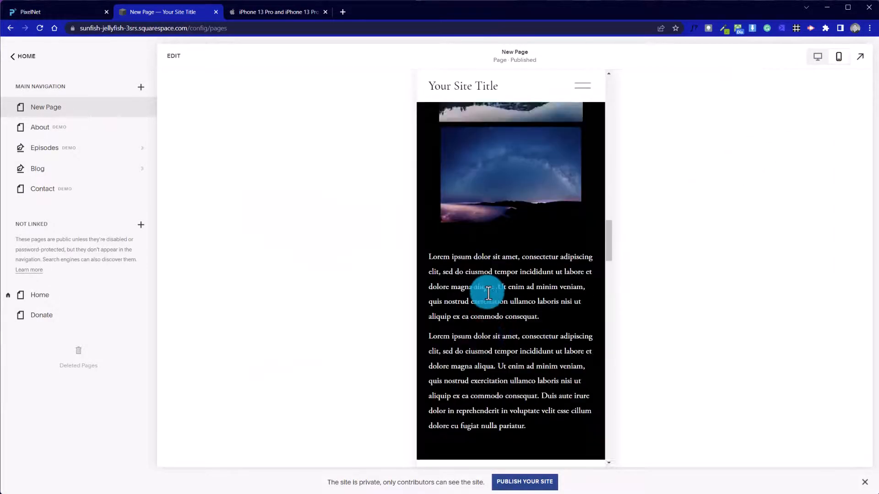
{"action": "scroll", "coordinate": [489, 293], "scroll_direction": "up", "scroll_amount": 6}
{"action": "scroll", "coordinate": [489, 293], "scroll_direction": "down", "scroll_amount": 8}
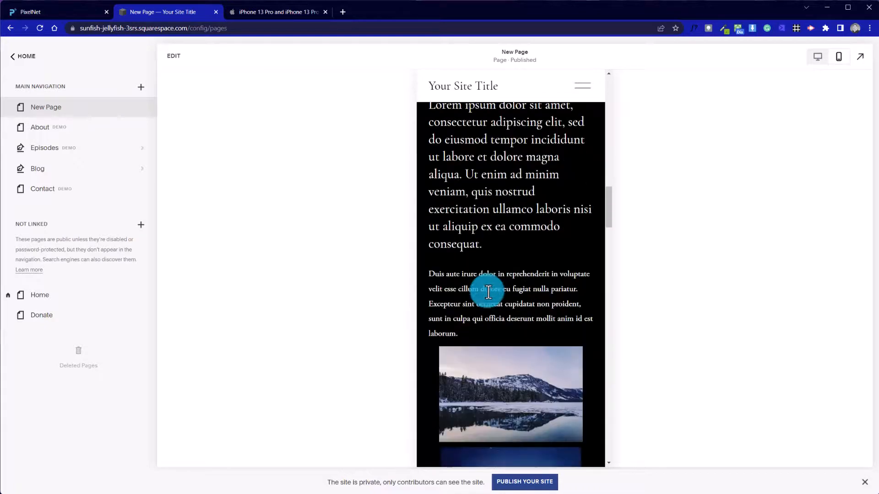
{"action": "scroll", "coordinate": [489, 292], "scroll_direction": "down", "scroll_amount": 3}
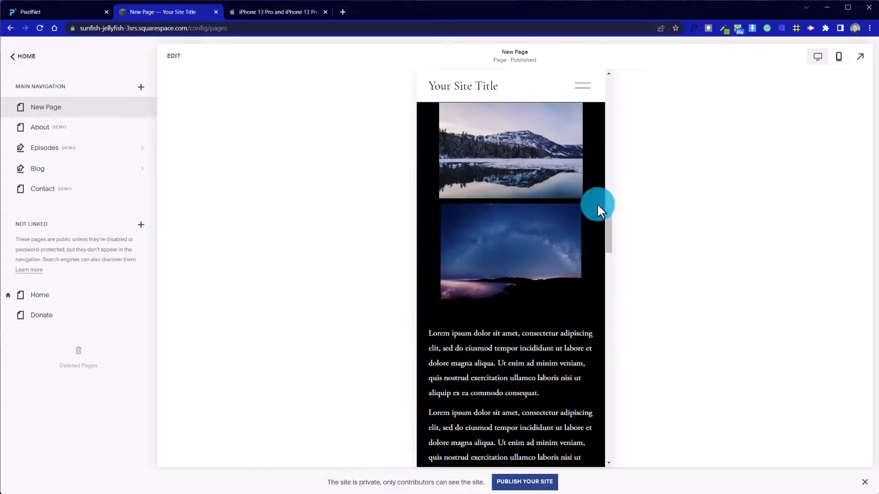
{"action": "left_click", "coordinate": [174, 56]}
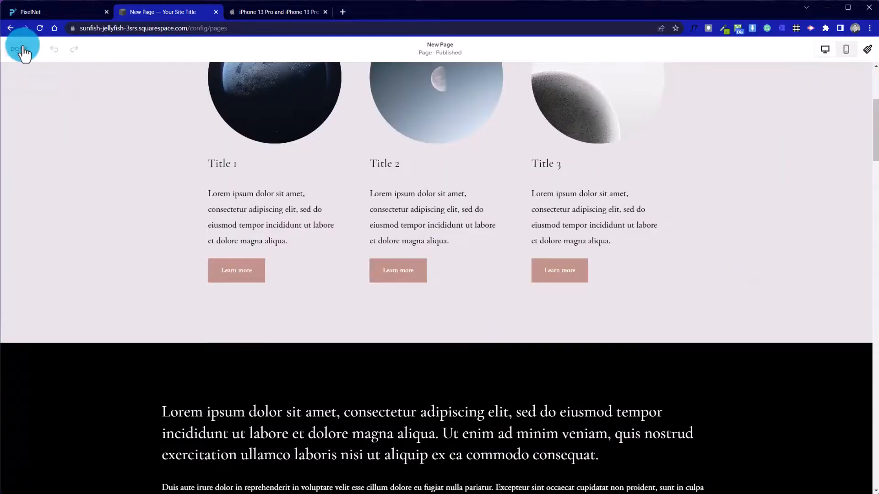
{"action": "left_click", "coordinate": [22, 49]}
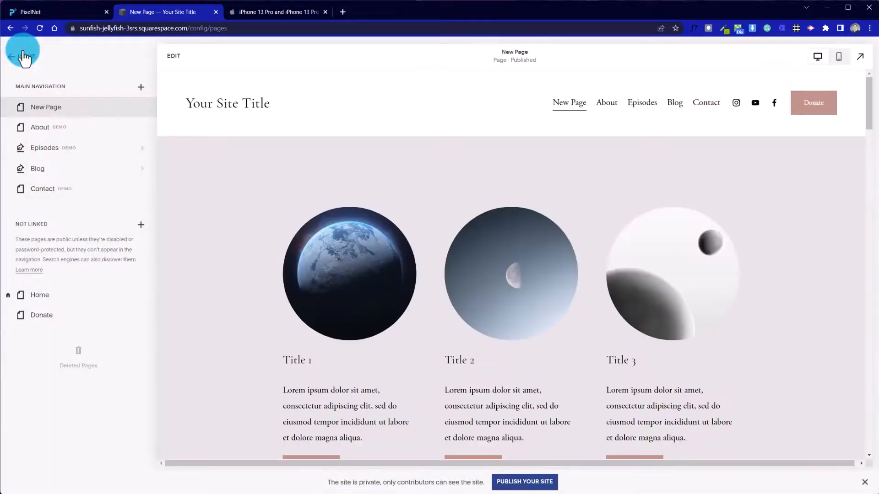